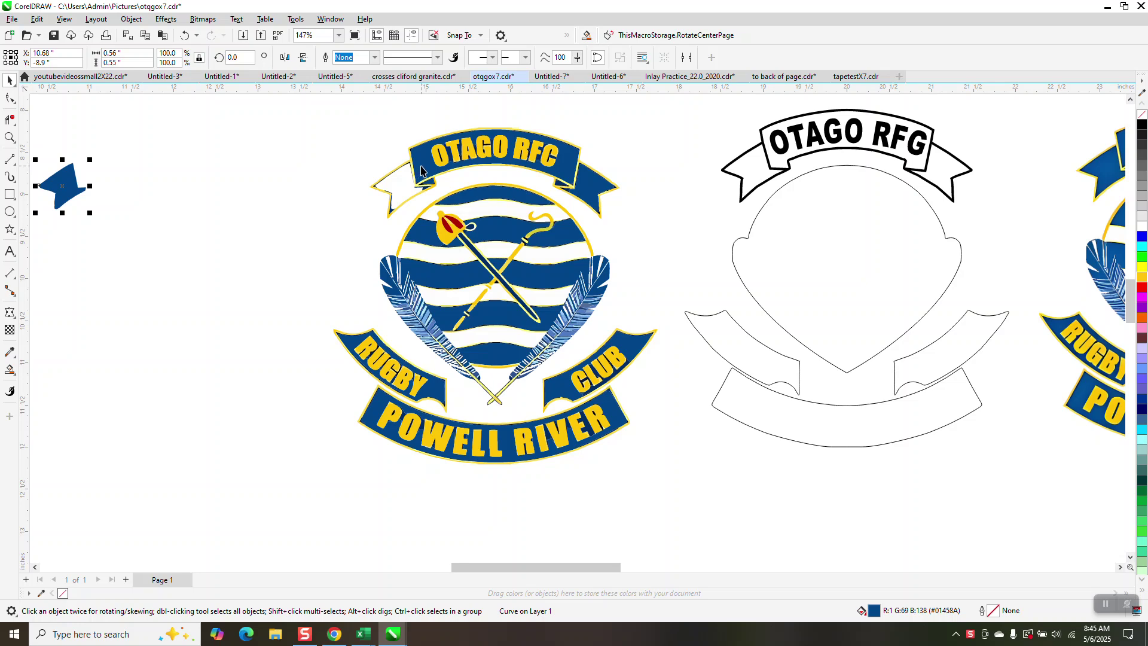
# Nudge the blue top banner body and its right tail out of the crest, alongside the already separated left tail
pyautogui.hotkey('shift', 'Left')
pyautogui.click(596, 187)
pyautogui.hotkey('shift', 'Left')
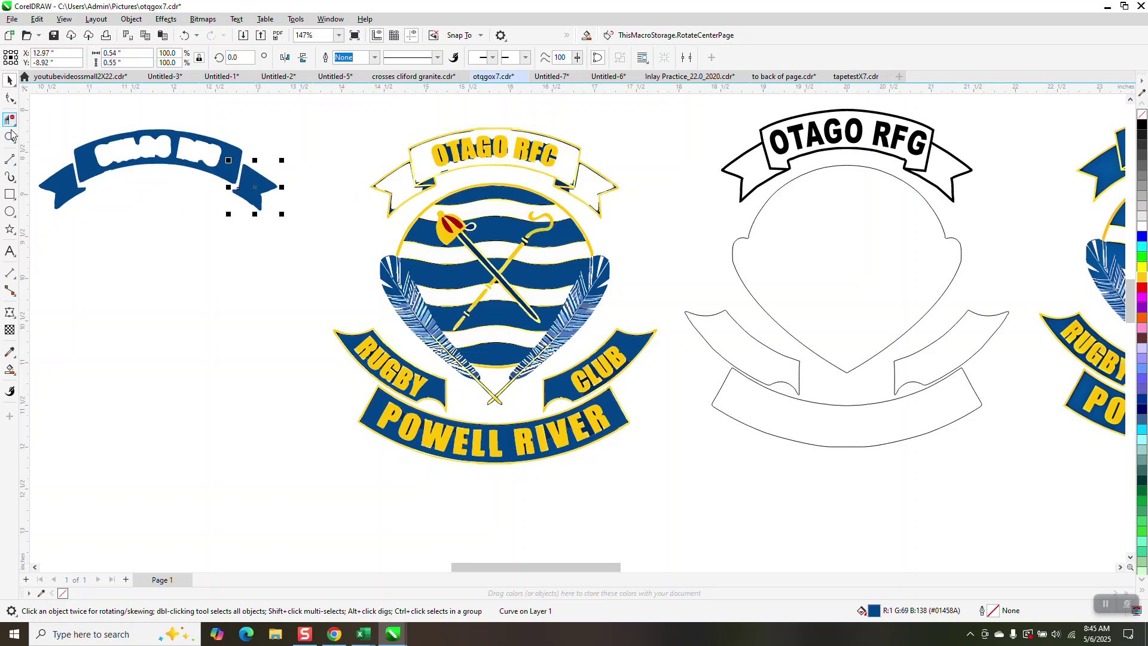
# Remove the fill from the three separated top banner pieces and give them a black hairline outline
pyautogui.click(9, 137)
pyautogui.moveTo(52, 128); pyautogui.dragTo(289, 235)
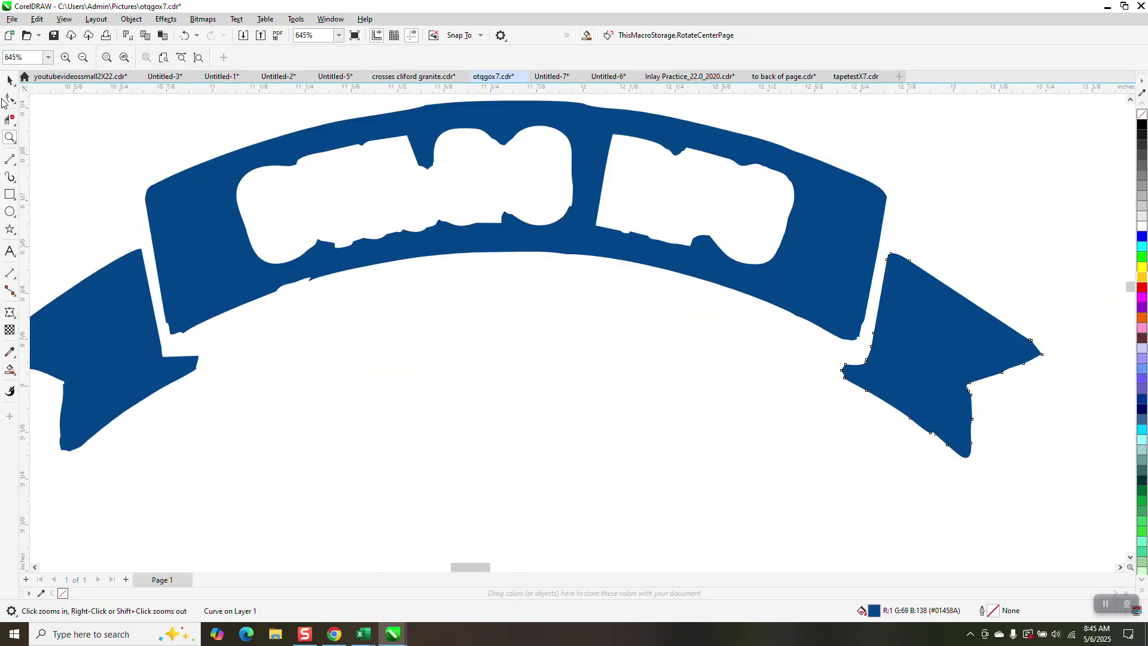
pyautogui.click(9, 79)
pyautogui.scroll(-3, 329, 191)
pyautogui.moveTo(135, 117); pyautogui.dragTo(697, 366)
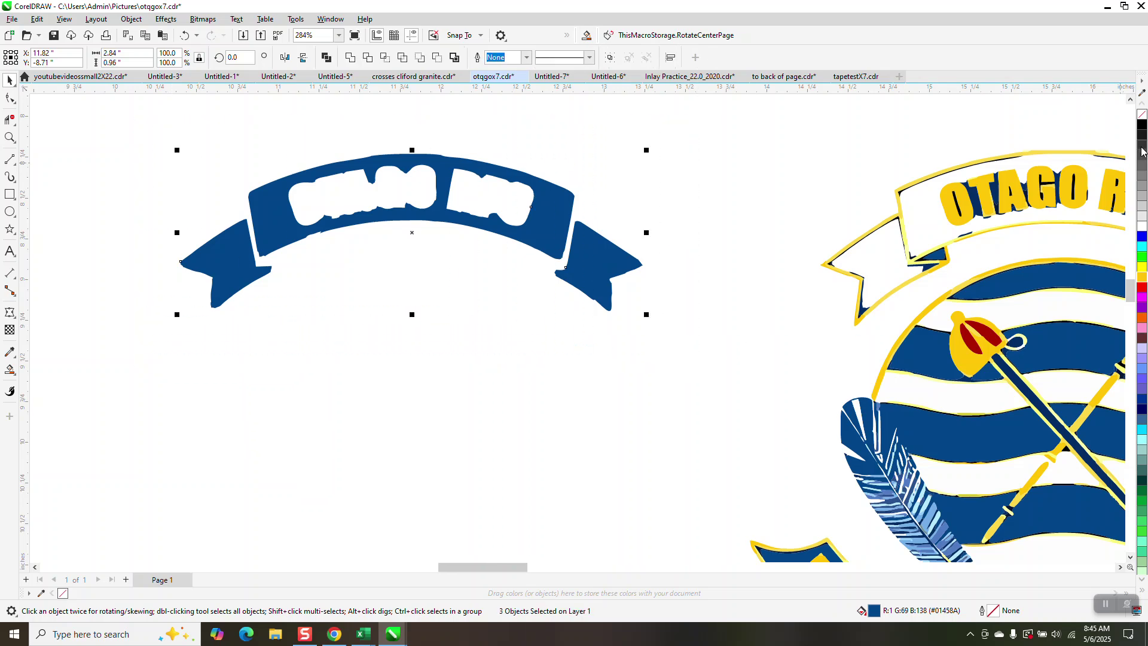
pyautogui.click(1142, 114)
pyautogui.rightClick(1142, 124)
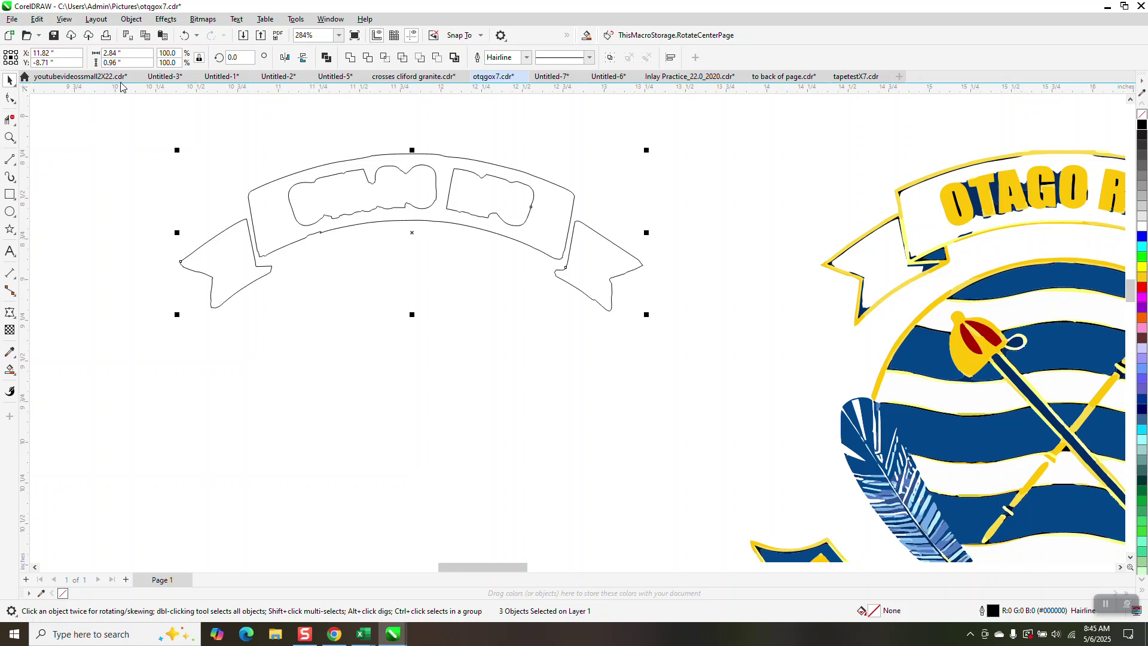
# Delete the two leftover lettering outlines inside the top banner with the Virtual Segment Delete tool
pyautogui.click(10, 119)
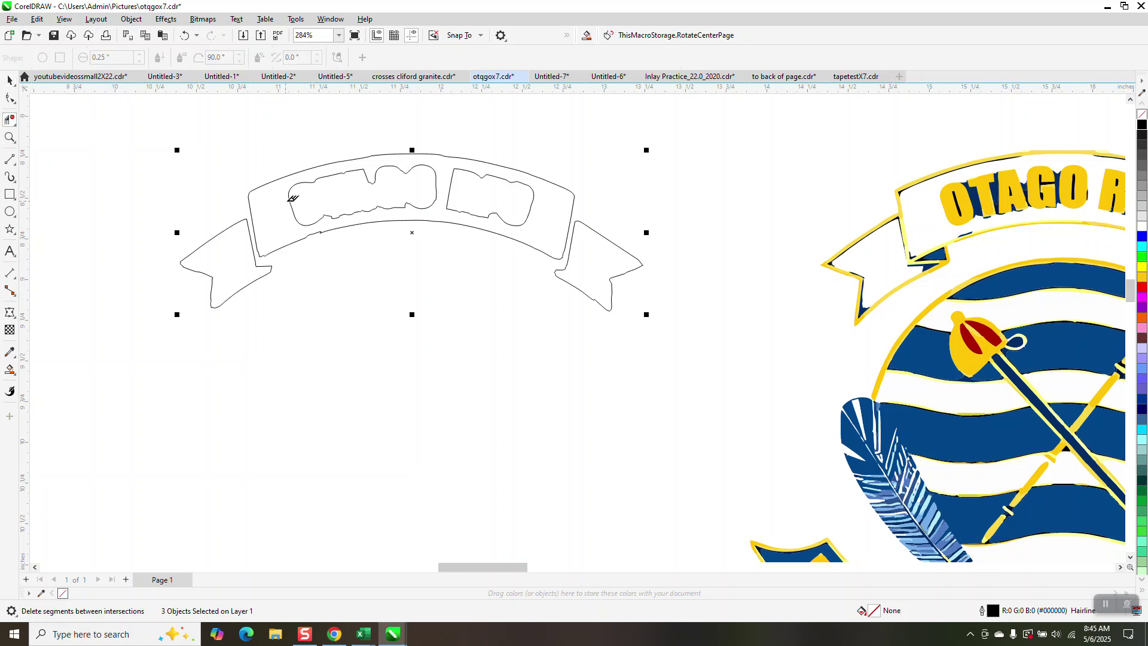
pyautogui.click(320, 193)
pyautogui.click(473, 193)
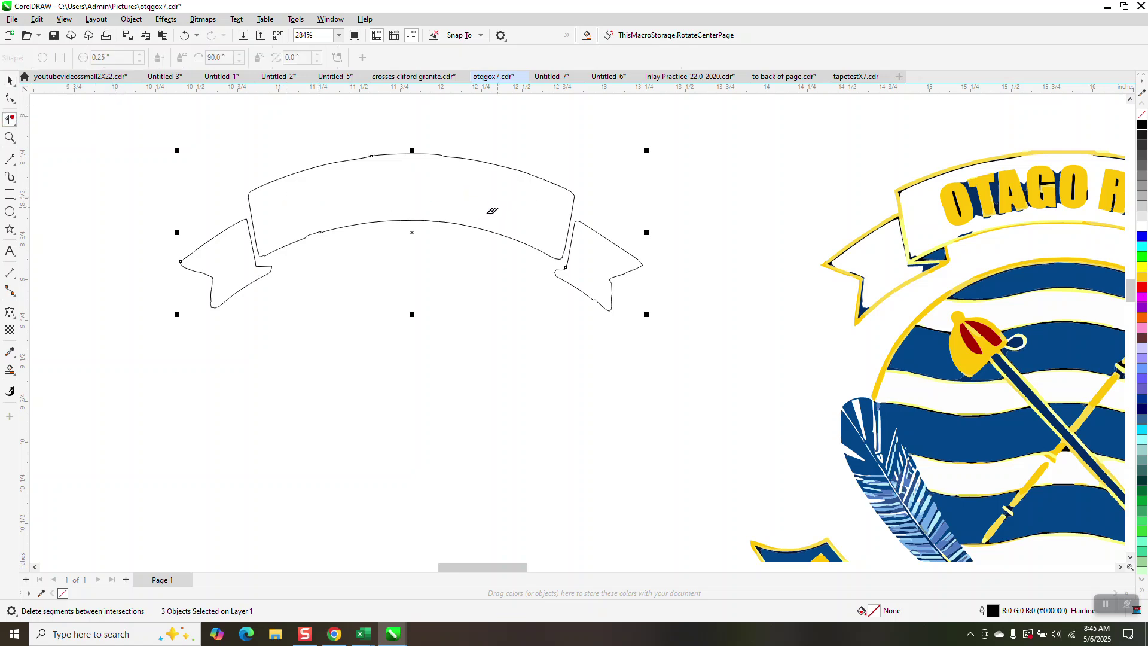
pyautogui.scroll(-1, 330, 236)
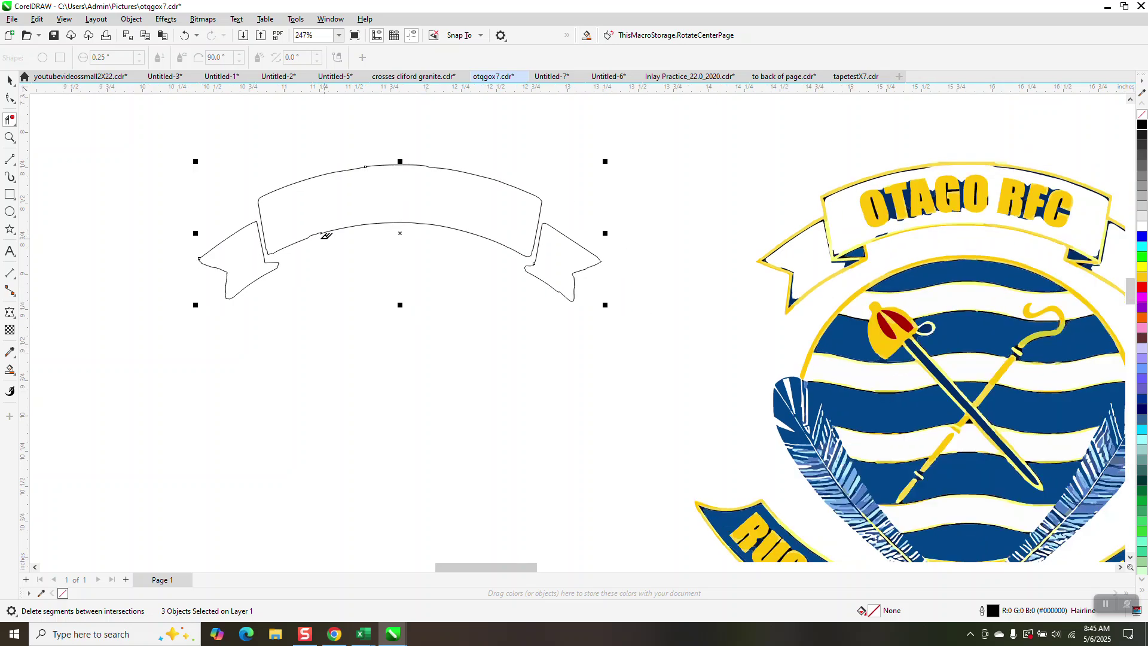
pyautogui.scroll(-3, 326, 235)
pyautogui.click(9, 80)
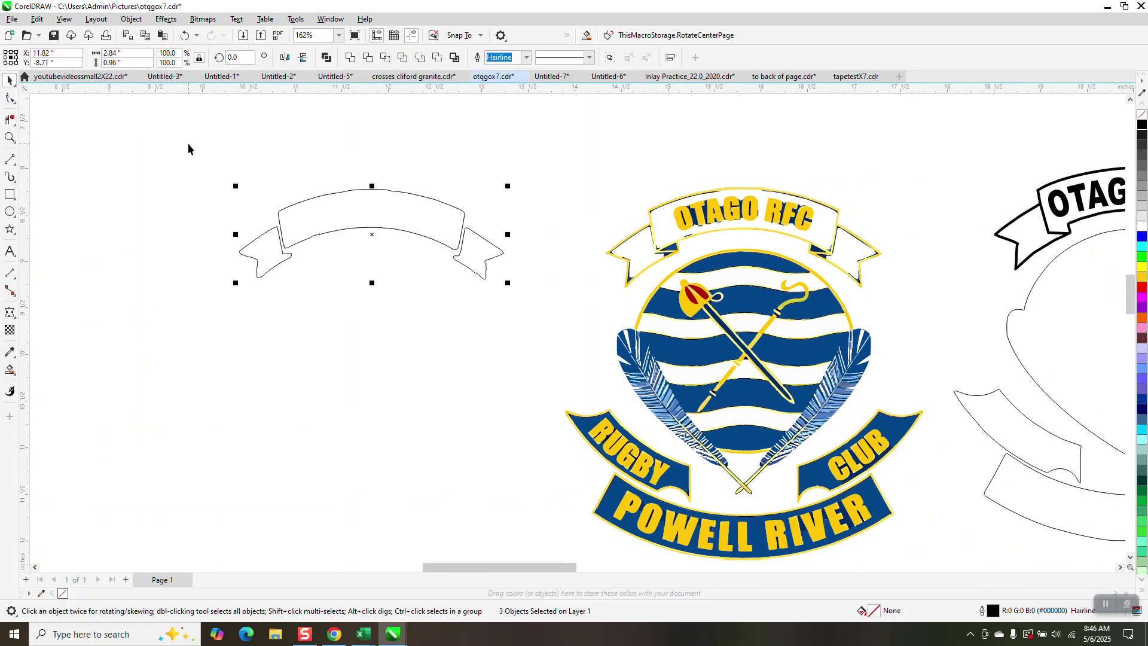
# Draw a rectangle about 4.18 by 4.27 inches around the whole colored crest with the separated top banner
pyautogui.scroll(-2, 191, 141)
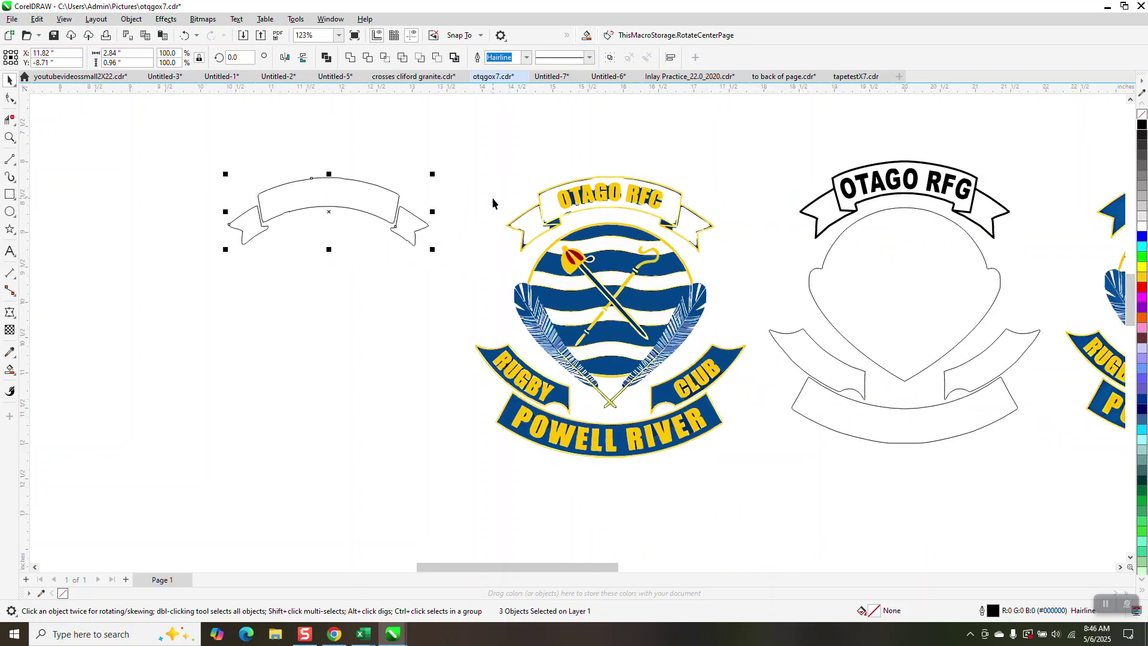
pyautogui.click(9, 194)
pyautogui.moveTo(472, 170); pyautogui.dragTo(765, 469)
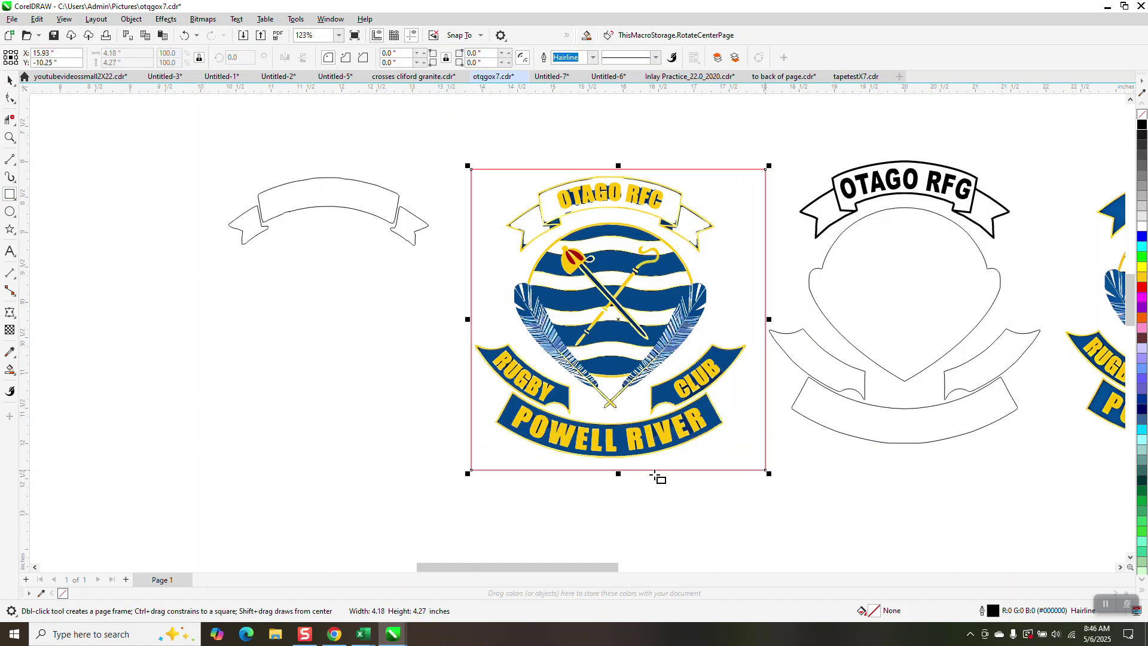
# Smart-fill the area between the rectangle and the crest in black and nudge that shape out to the left
pyautogui.click(11, 370)
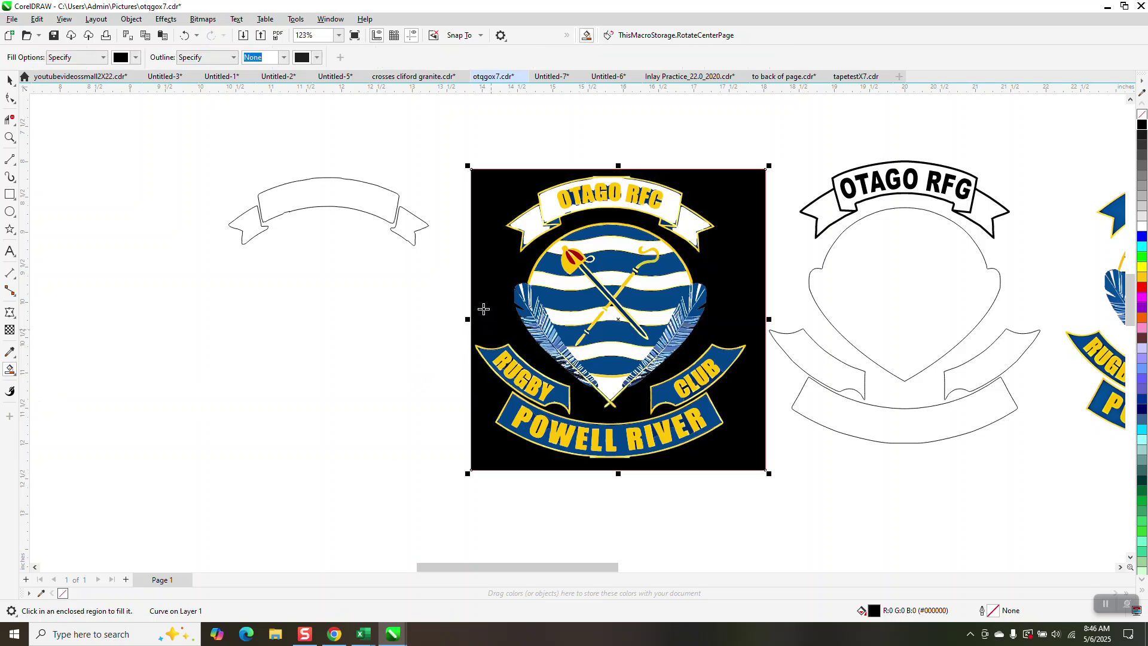
pyautogui.press('Left')
pyautogui.press('Left')
pyautogui.scroll(-2, 575, 296)
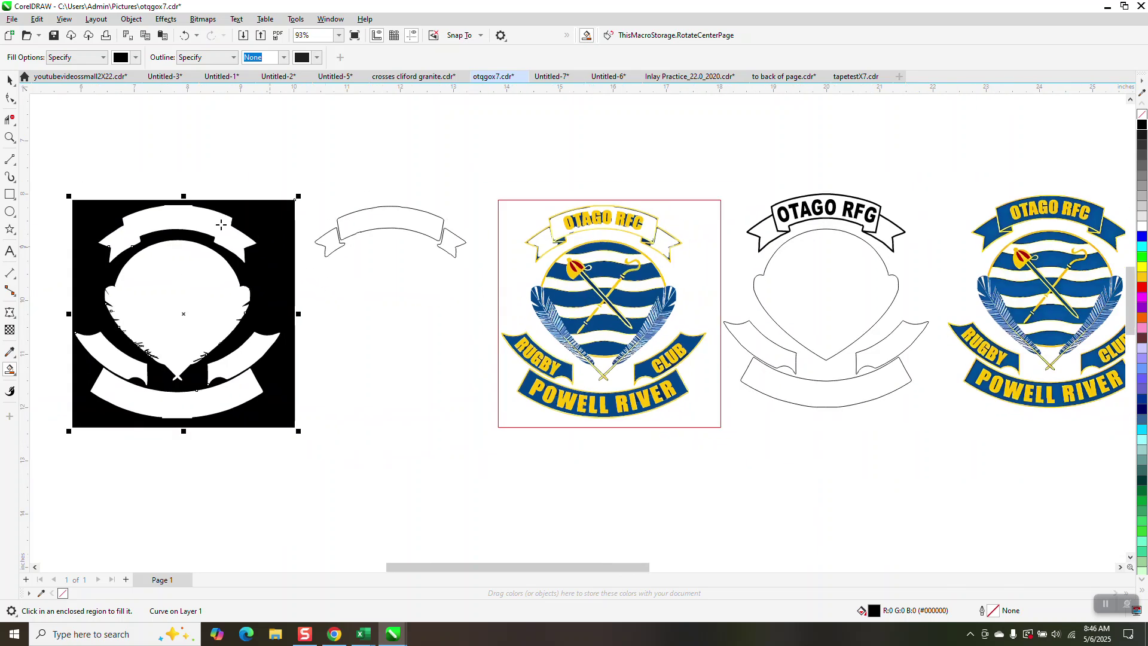
# Set the Smart Fill color to blue, fill the white shield area of the black silhouette, and nudge it under the banner outline
pyautogui.click(9, 138)
pyautogui.click(176, 188)
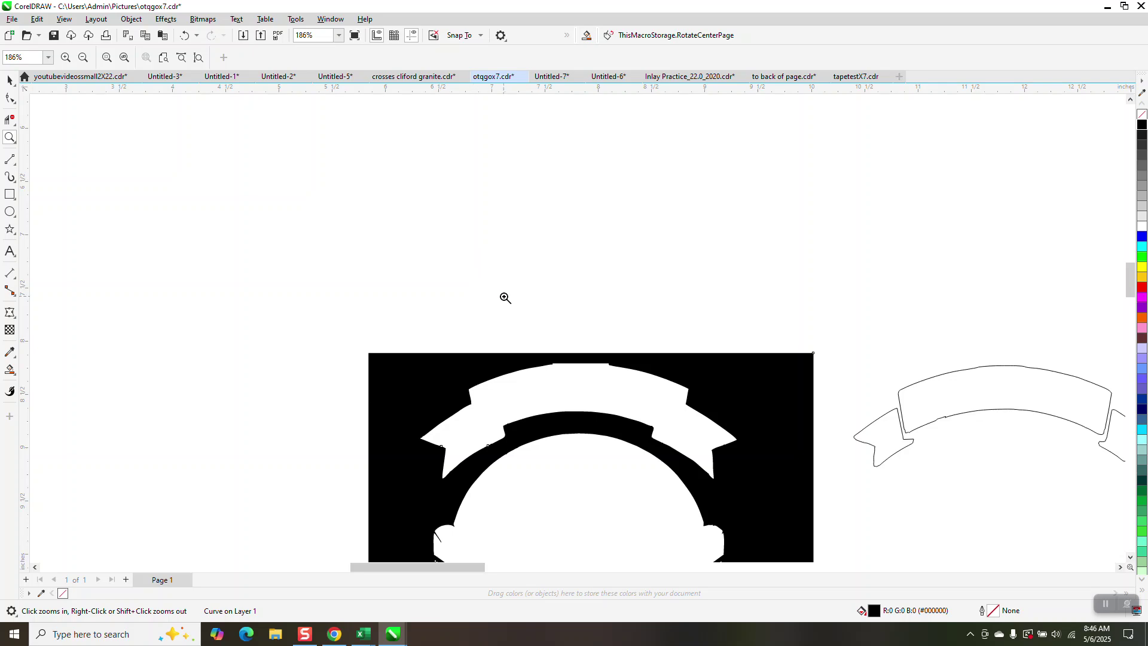
pyautogui.scroll(-3, 741, 323)
pyautogui.scroll(-2, 598, 269)
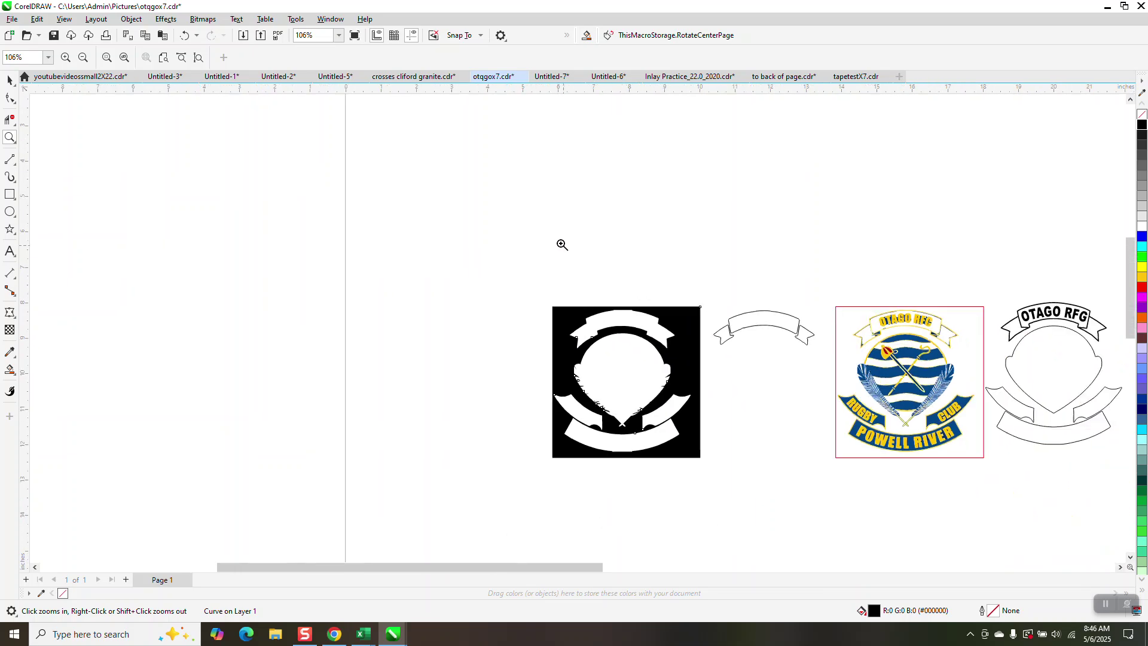
pyautogui.scroll(-1, 371, 245)
pyautogui.click(11, 369)
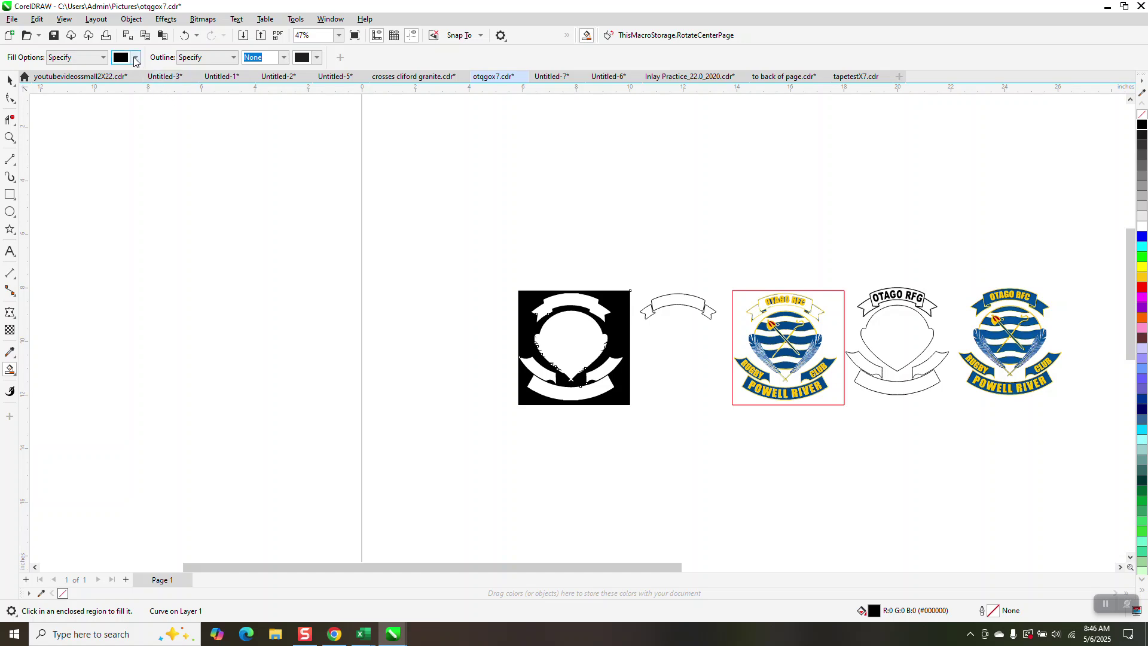
pyautogui.click(136, 58)
pyautogui.click(174, 138)
pyautogui.click(570, 327)
pyautogui.press('Right')
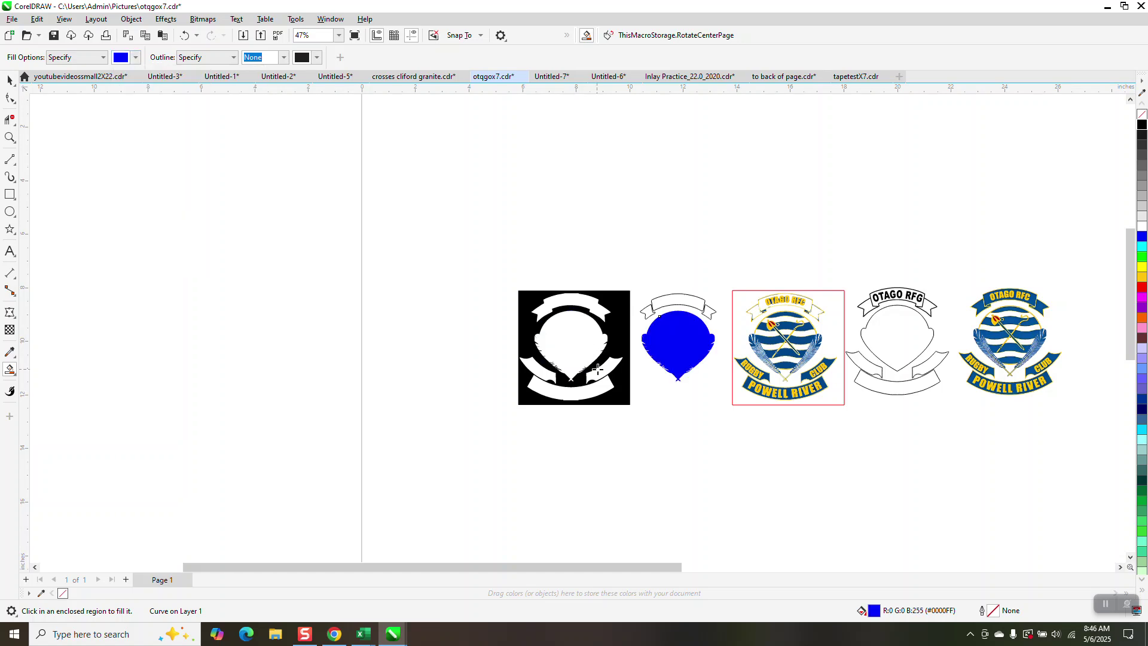
# Smart-fill the two side ribbons and the bottom banner in blue and nudge each one beside the blue shield
pyautogui.click(603, 369)
pyautogui.press('Right')
pyautogui.click(551, 376)
pyautogui.press('Right')
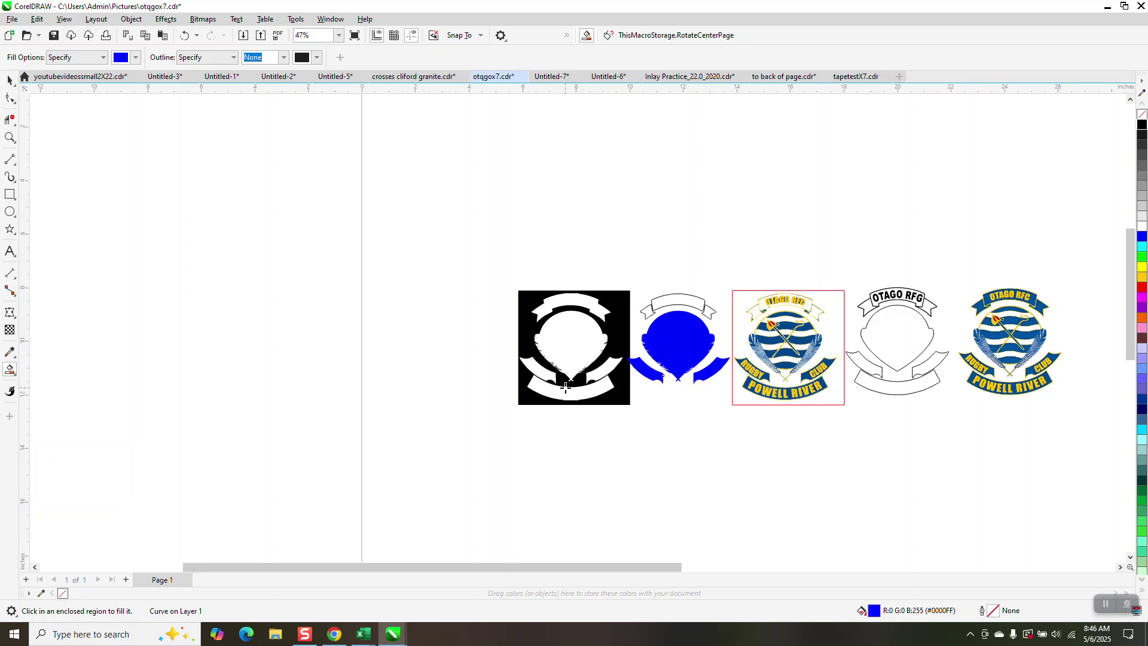
pyautogui.click(575, 392)
pyautogui.press('Right')
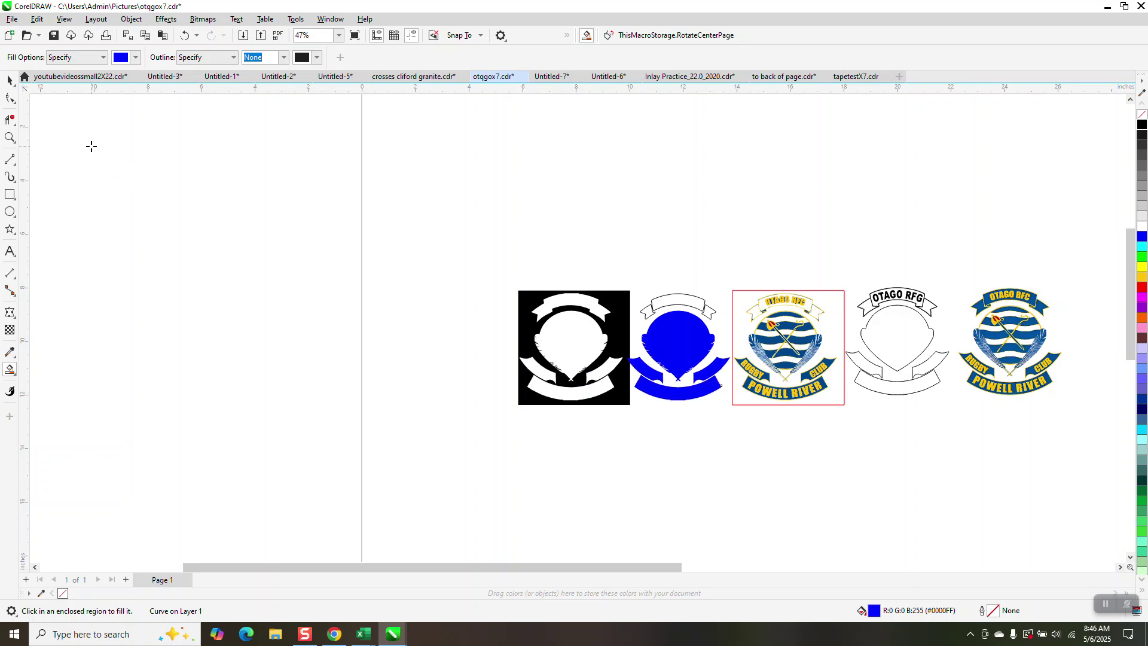
# Select the black silhouette shape and nudge it farther left, away from the blue shapes
pyautogui.click(10, 79)
pyautogui.moveTo(509, 228); pyautogui.dragTo(640, 421)
pyautogui.press('Left')
# Remove the fill from the blue shield, ribbons and bottom banner and outline them in black
pyautogui.moveTo(625, 312); pyautogui.dragTo(649, 337)
pyautogui.moveTo(737, 422); pyautogui.dragTo(738, 423)
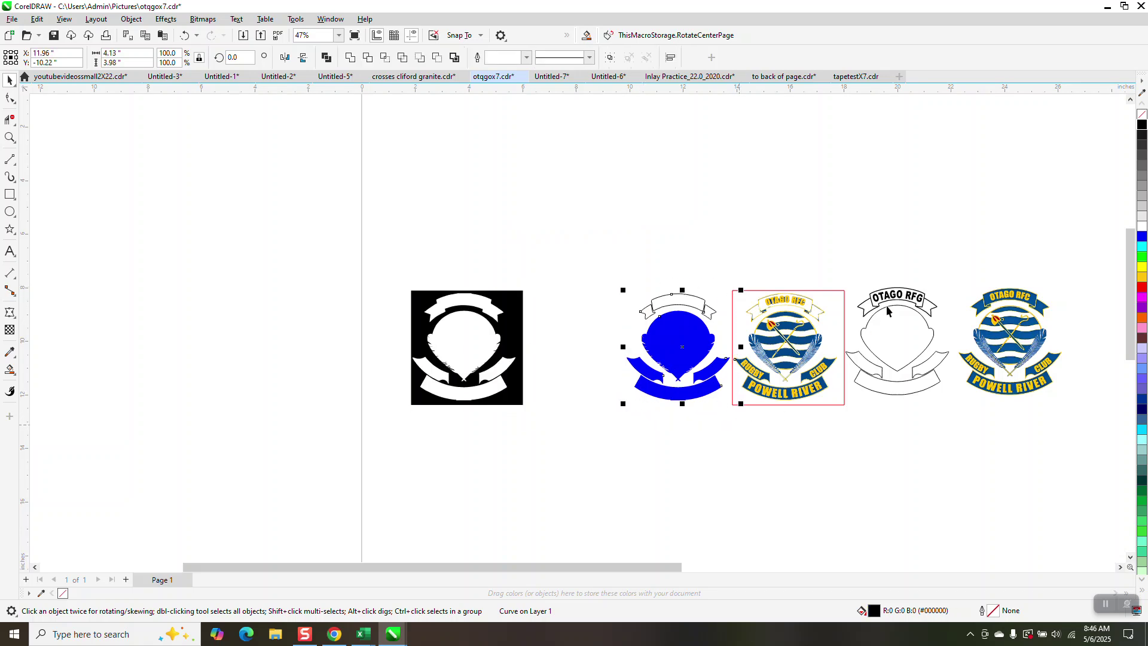
pyautogui.click(1141, 117)
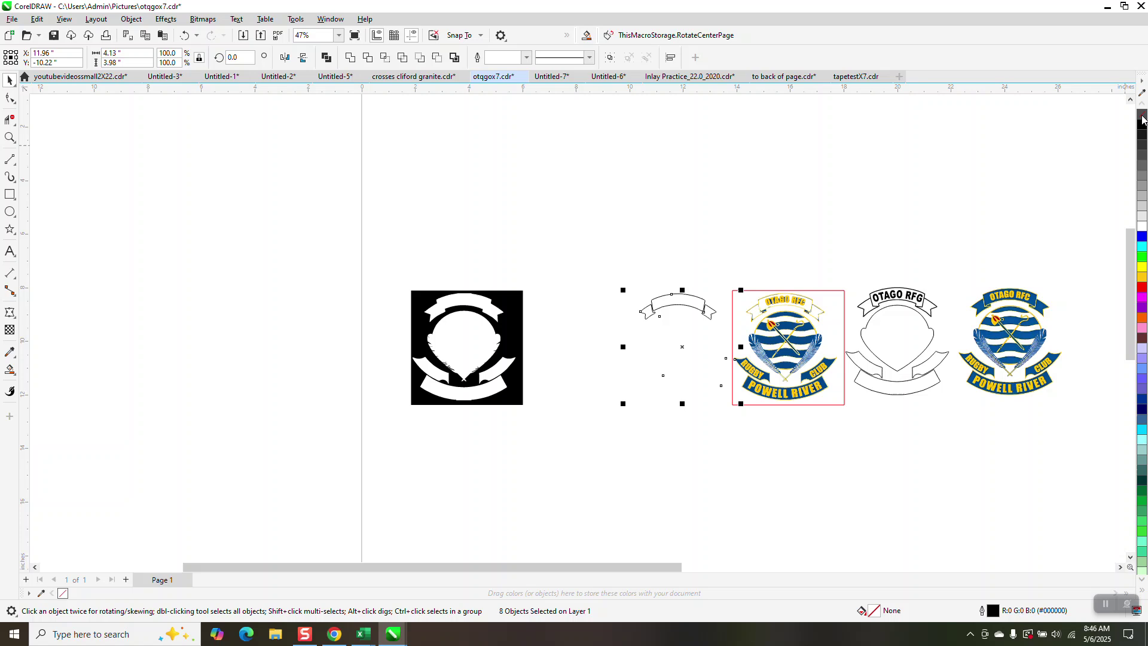
pyautogui.rightClick(1141, 120)
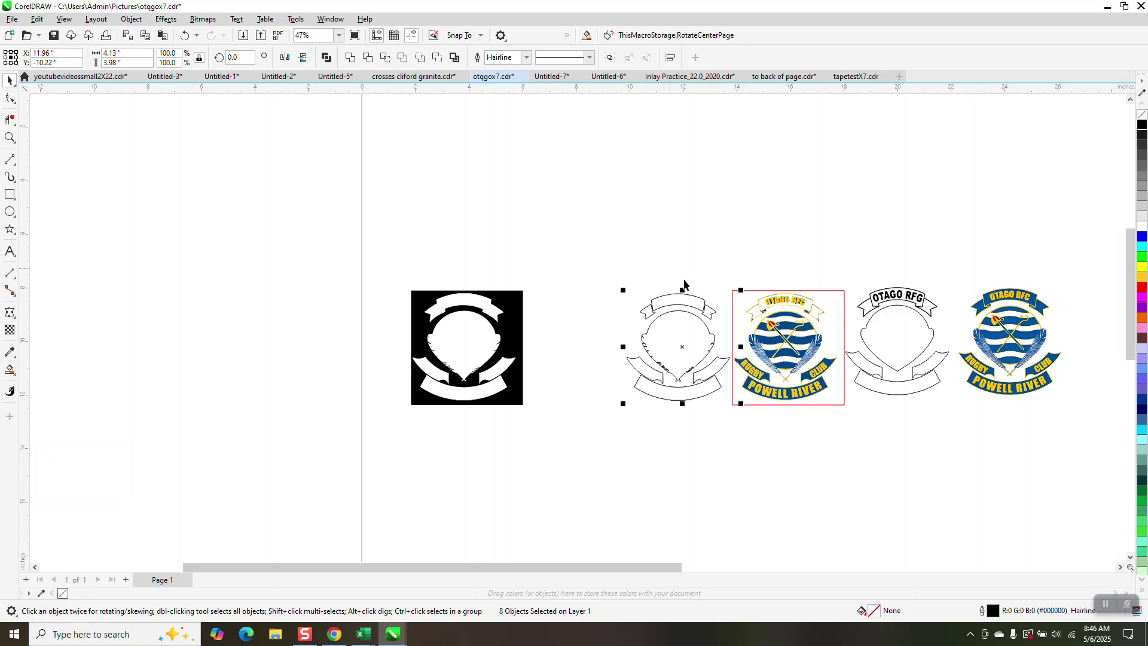
# Group all the shield and banner outlines and center the group on the page
pyautogui.moveTo(593, 272); pyautogui.dragTo(740, 415)
pyautogui.click(613, 317)
pyautogui.hotkey('ctrl', 'g')
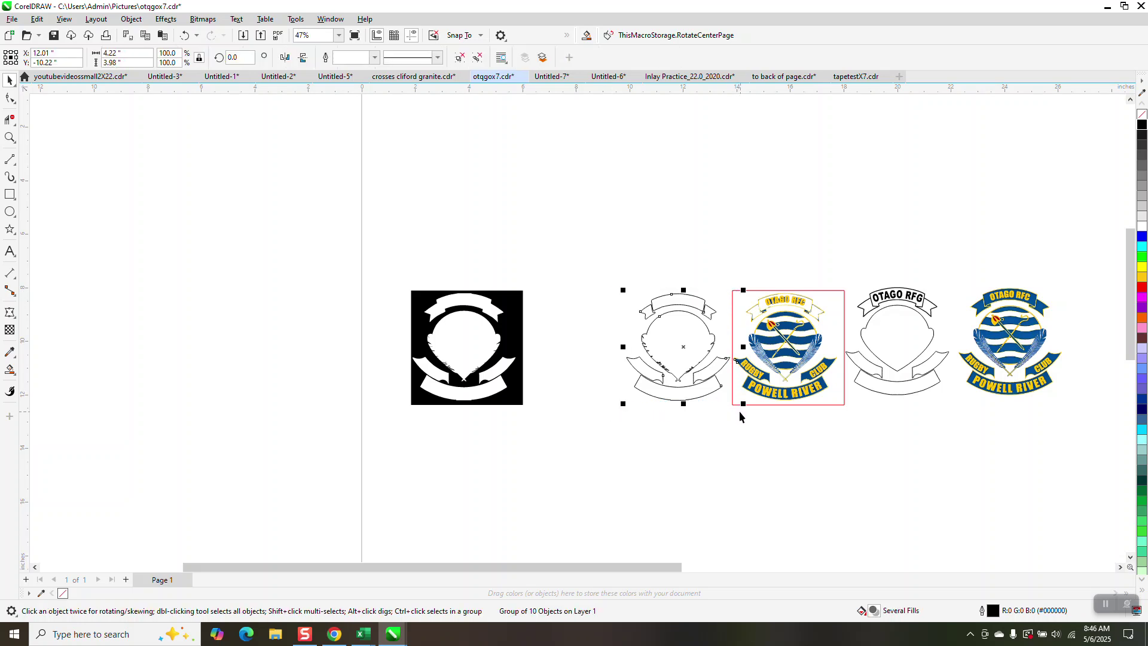
pyautogui.press('p')
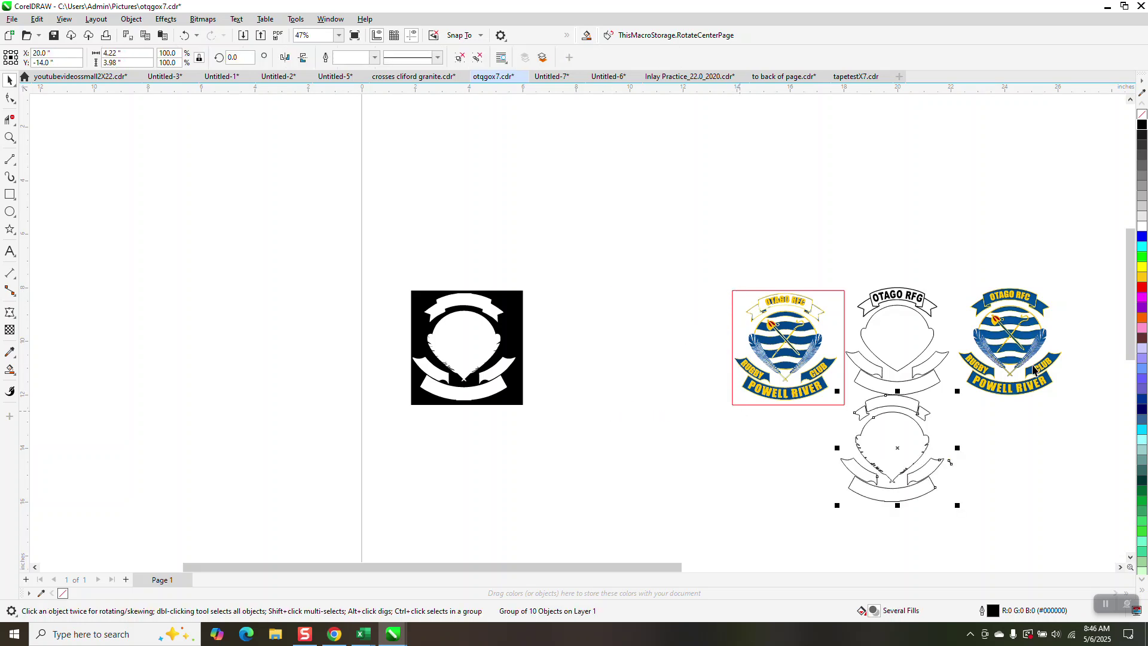
# Move the older OTAGO RFG outline set out beyond the colored crests and delete its leftover left ribbon
pyautogui.click(9, 137)
pyautogui.moveTo(814, 293); pyautogui.dragTo(1042, 567)
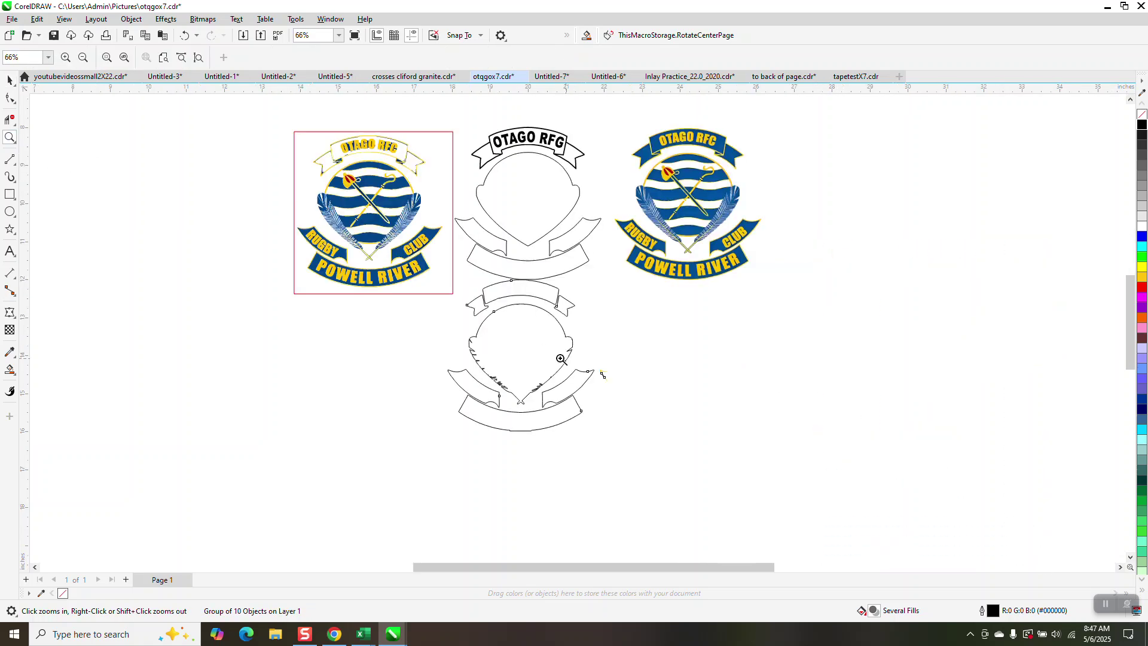
pyautogui.click(9, 80)
pyautogui.moveTo(461, 118); pyautogui.dragTo(613, 289)
pyautogui.moveTo(544, 205); pyautogui.dragTo(965, 232)
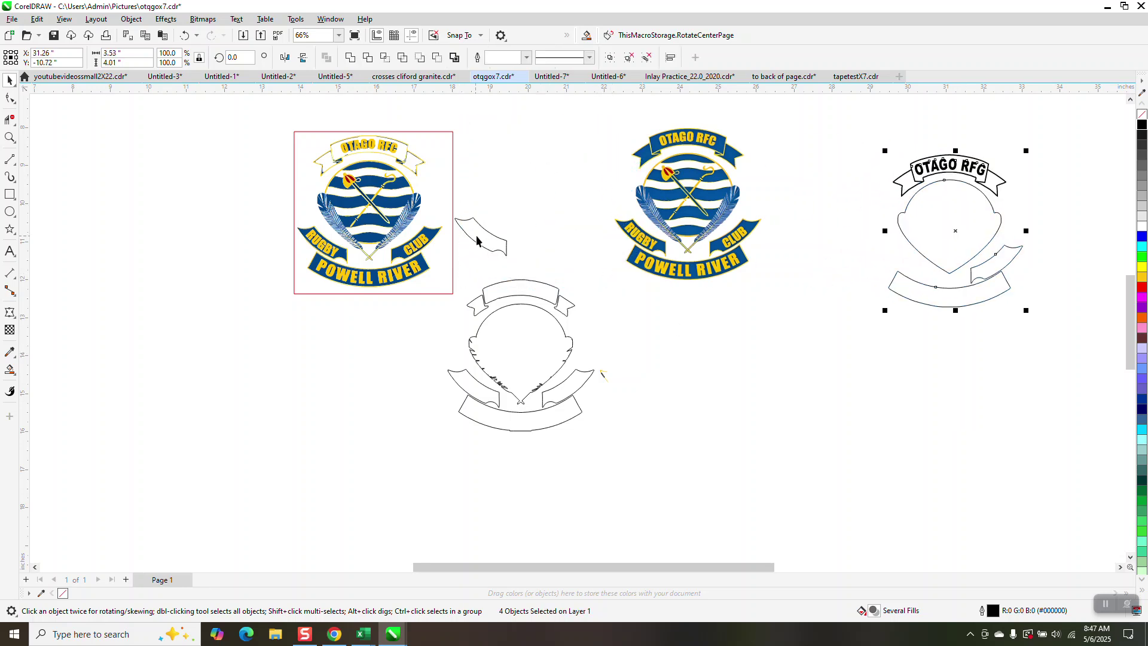
pyautogui.click(477, 241)
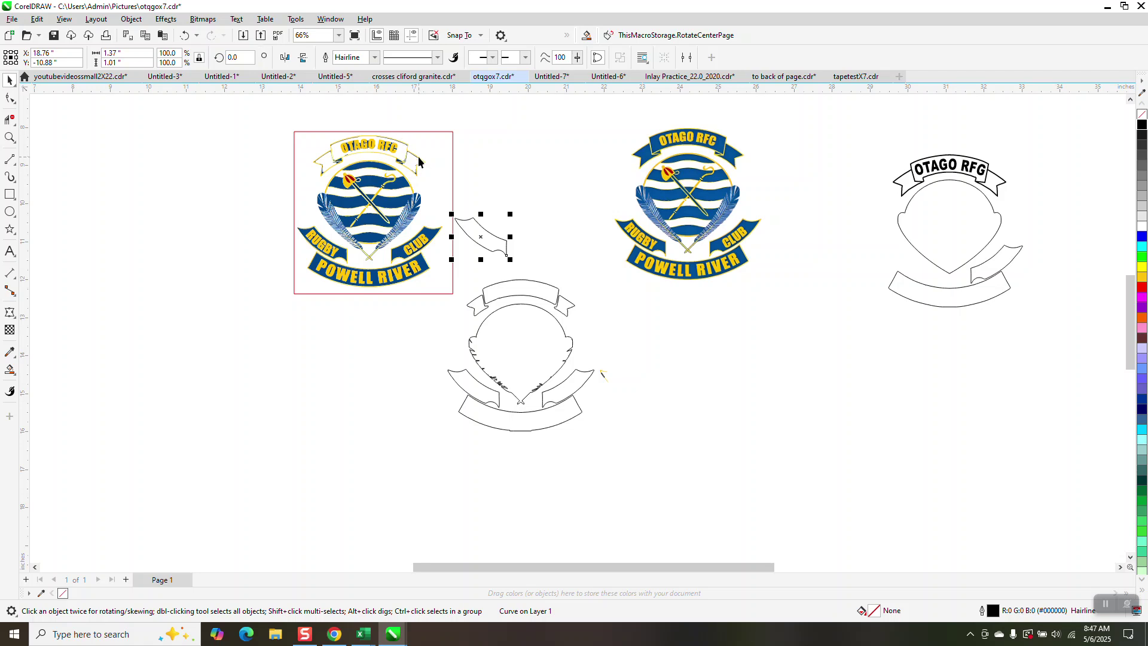
pyautogui.press('Delete')
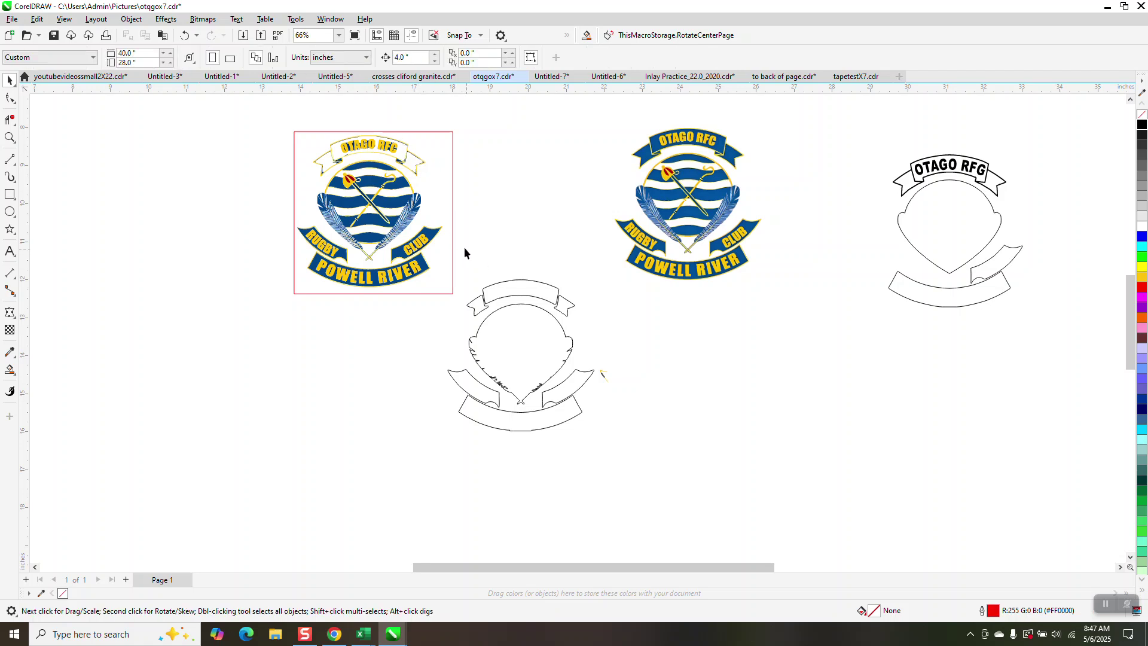
# Move the framed colored crest farther left, away from the centered outline group
pyautogui.moveTo(477, 197); pyautogui.dragTo(377, 323)
pyautogui.moveTo(272, 325); pyautogui.dragTo(273, 324)
pyautogui.moveTo(365, 251); pyautogui.dragTo(280, 262)
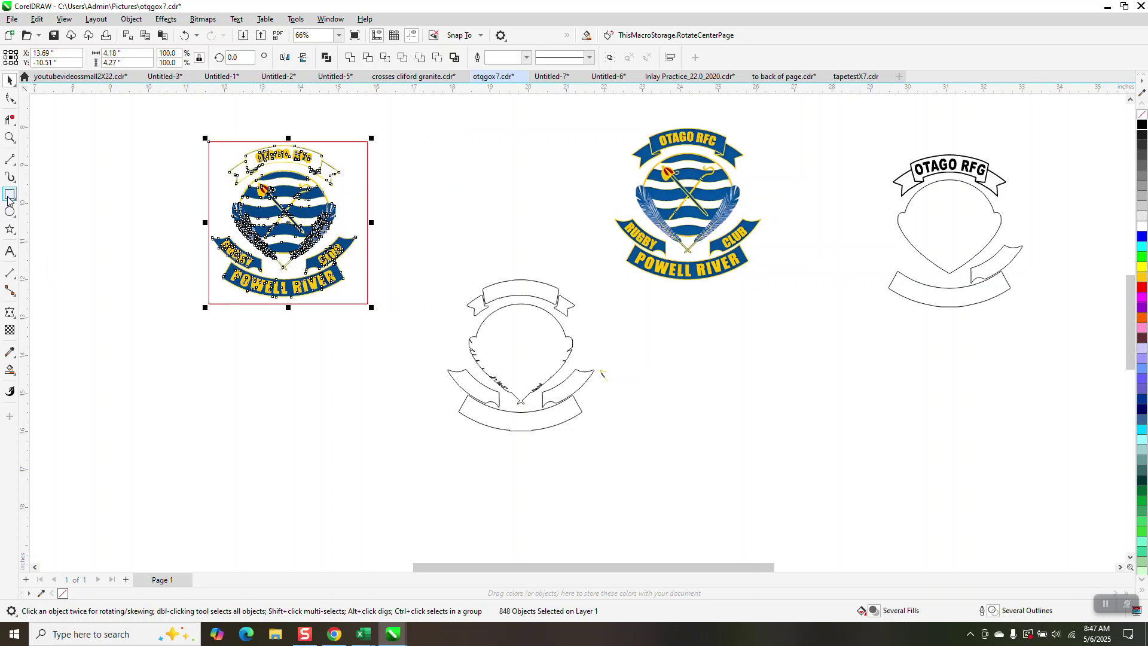
# Draw a vertical line about 7.84 inches long and center it on the page through the outline group
pyautogui.click(10, 159)
pyautogui.moveTo(413, 152); pyautogui.dragTo(412, 459)
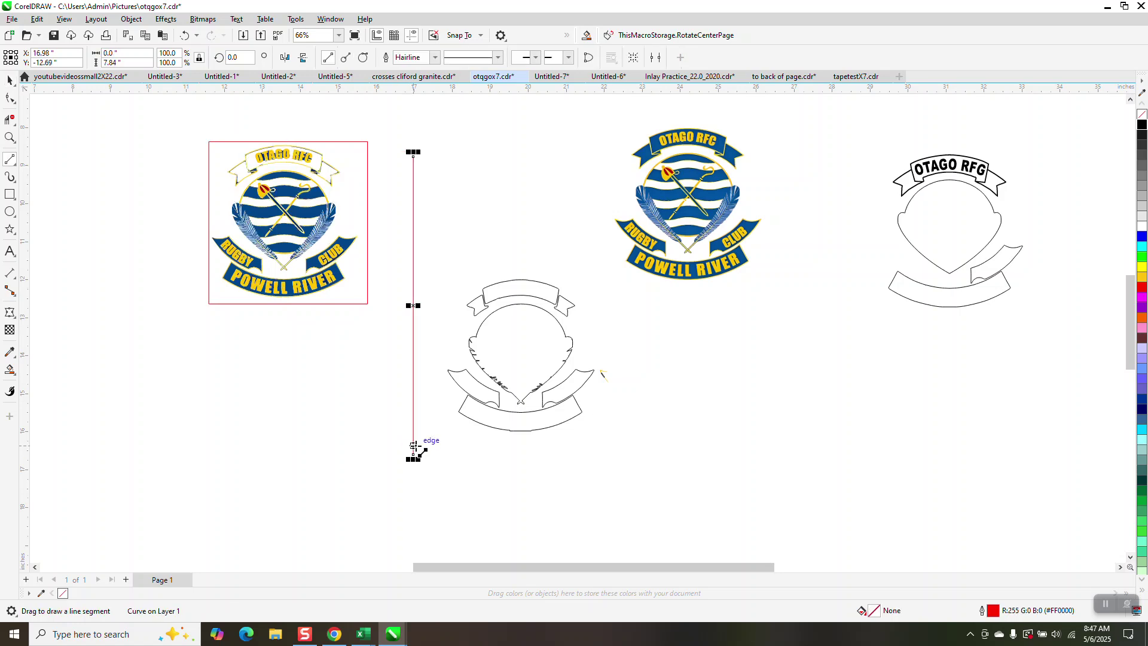
pyautogui.press('p')
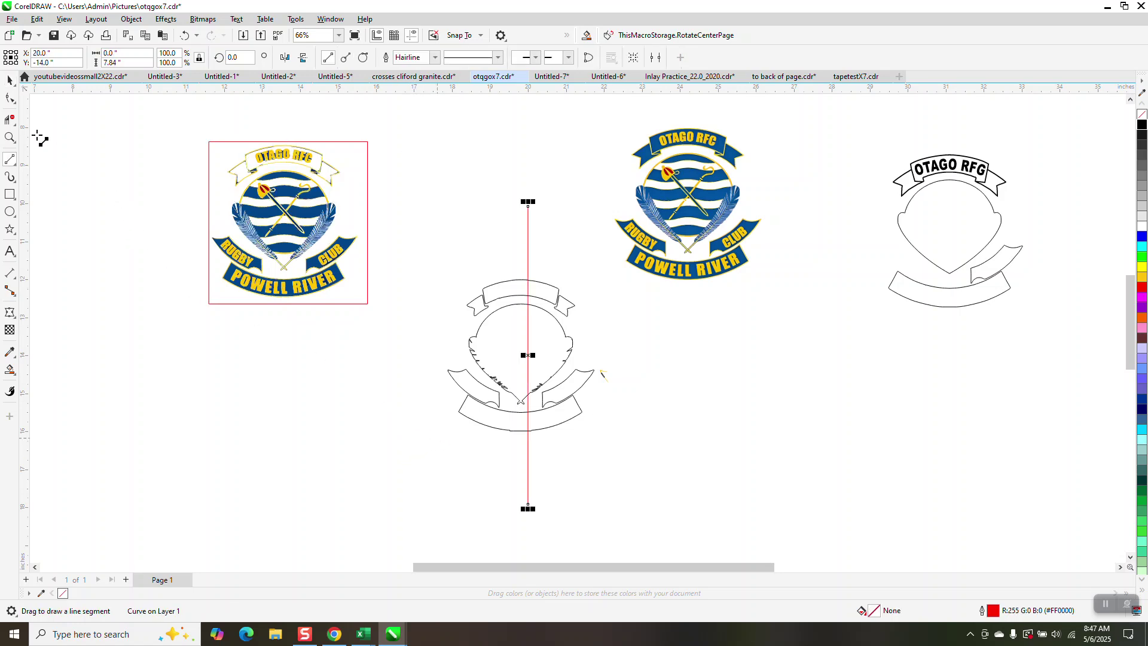
# Bring the grouped shield and banner outlines to the front of the layer
pyautogui.click(10, 79)
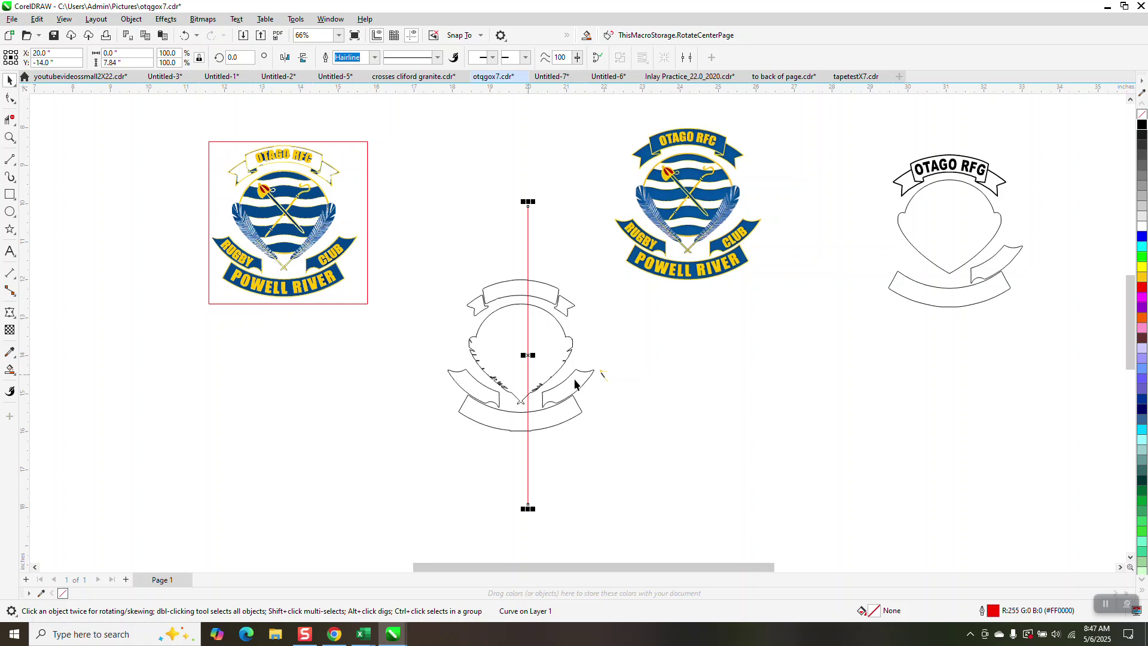
pyautogui.click(602, 375)
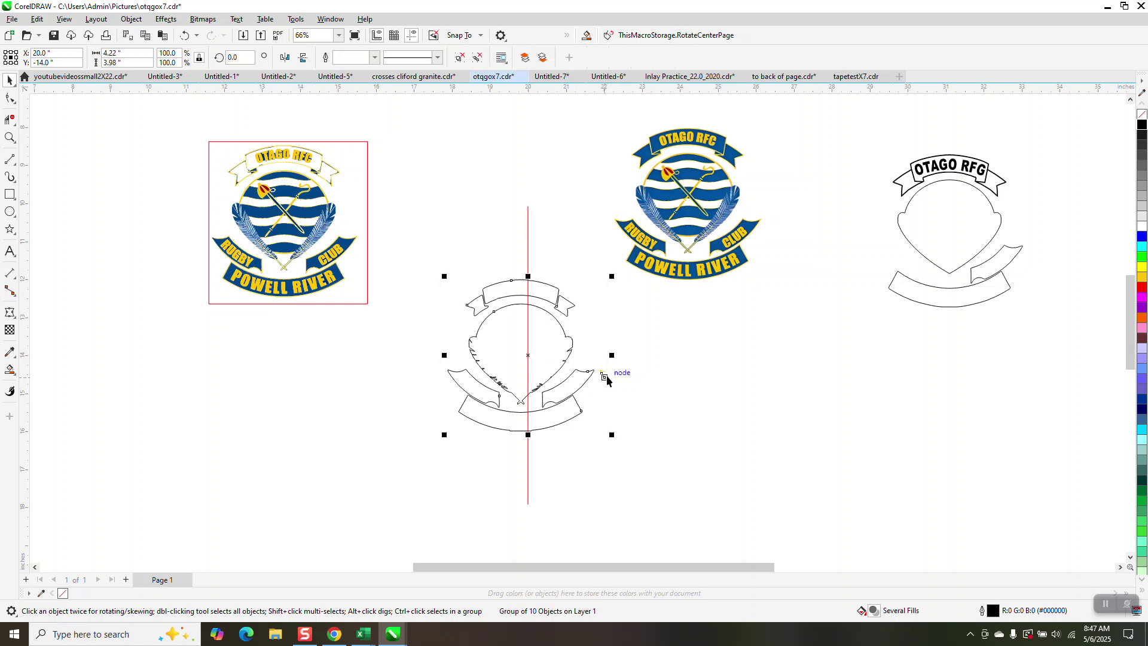
pyautogui.click(132, 19)
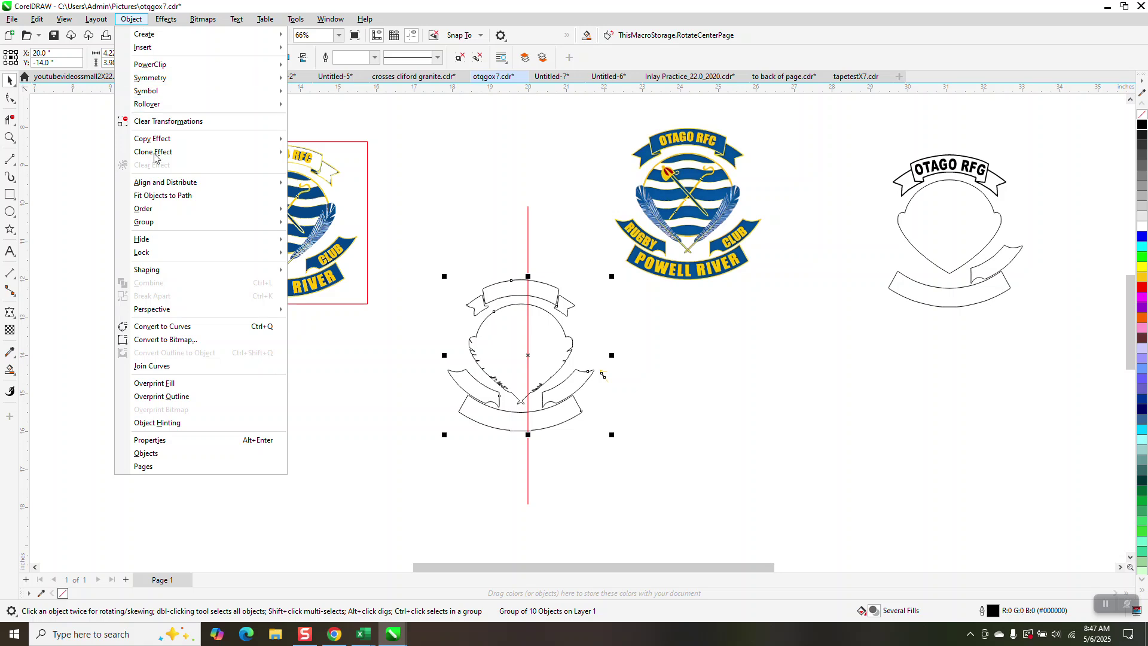
pyautogui.moveTo(170, 209)
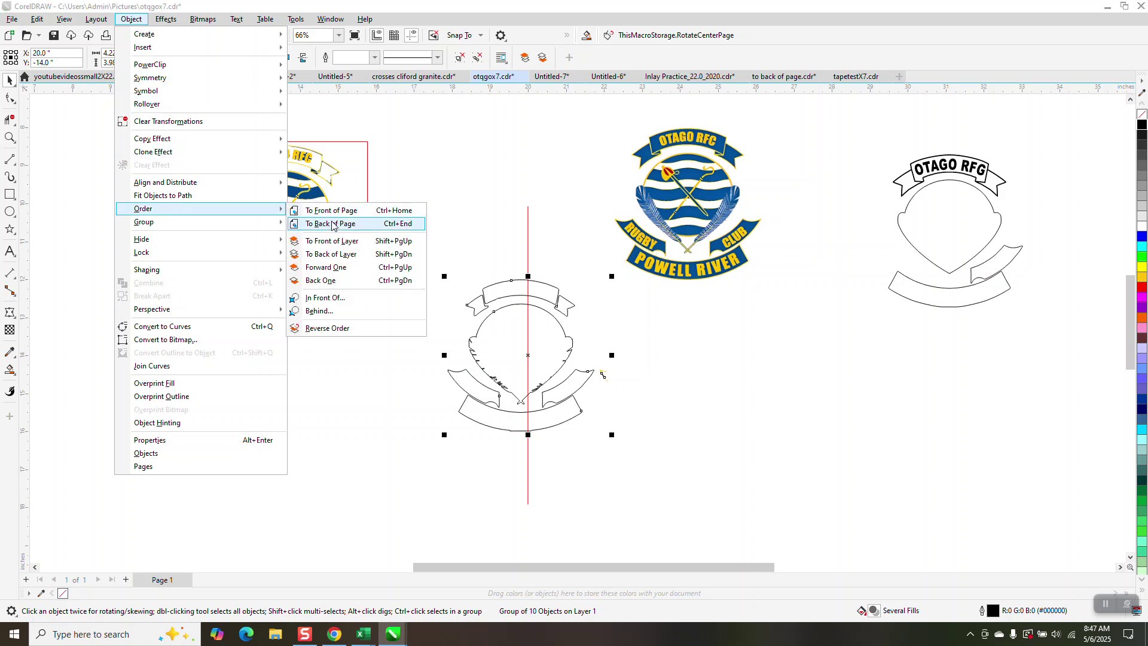
pyautogui.click(344, 239)
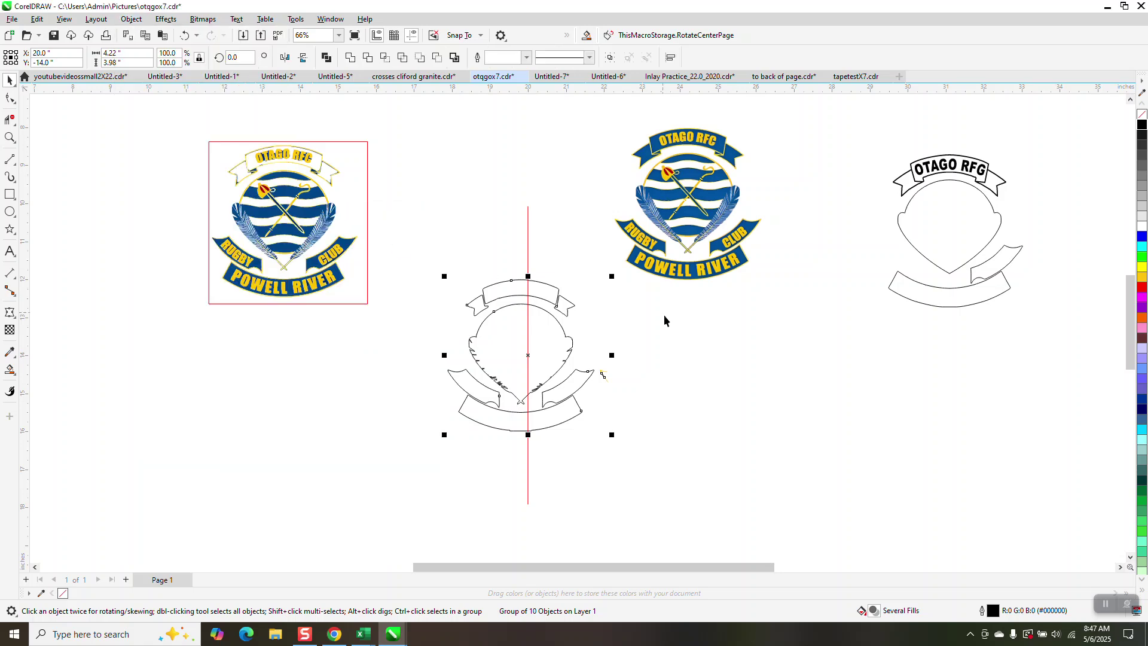
# Delete the three stray fragments beside the right ribbon and center the remaining shield and banner outlines on the page
pyautogui.click(626, 360)
pyautogui.moveTo(598, 385); pyautogui.dragTo(598, 386)
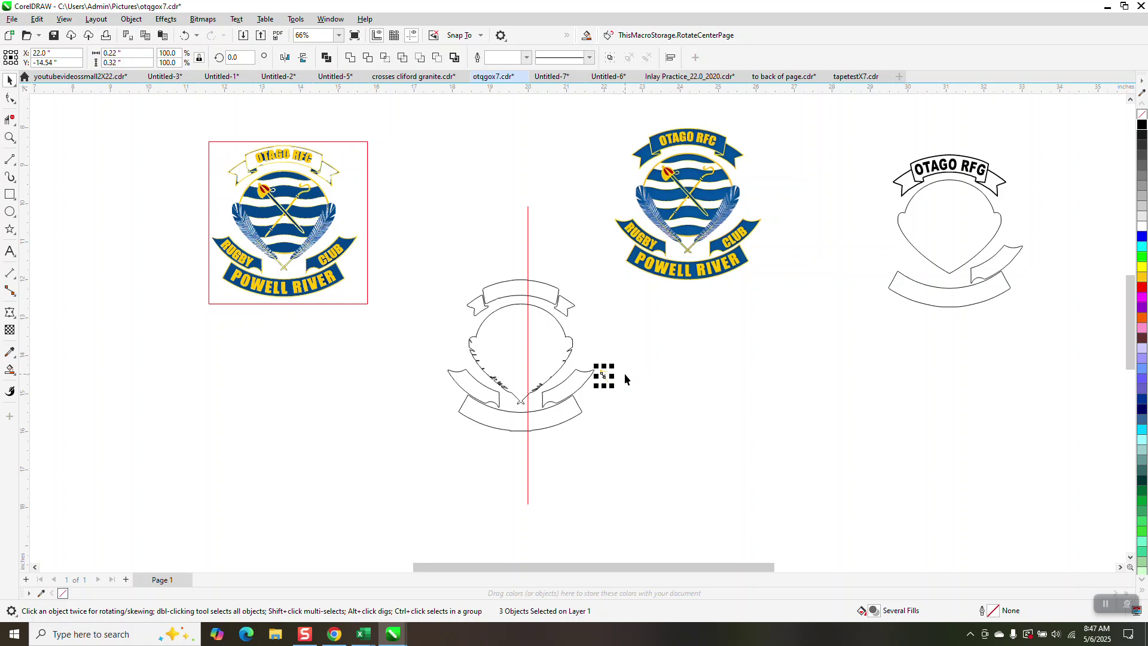
pyautogui.press('Delete')
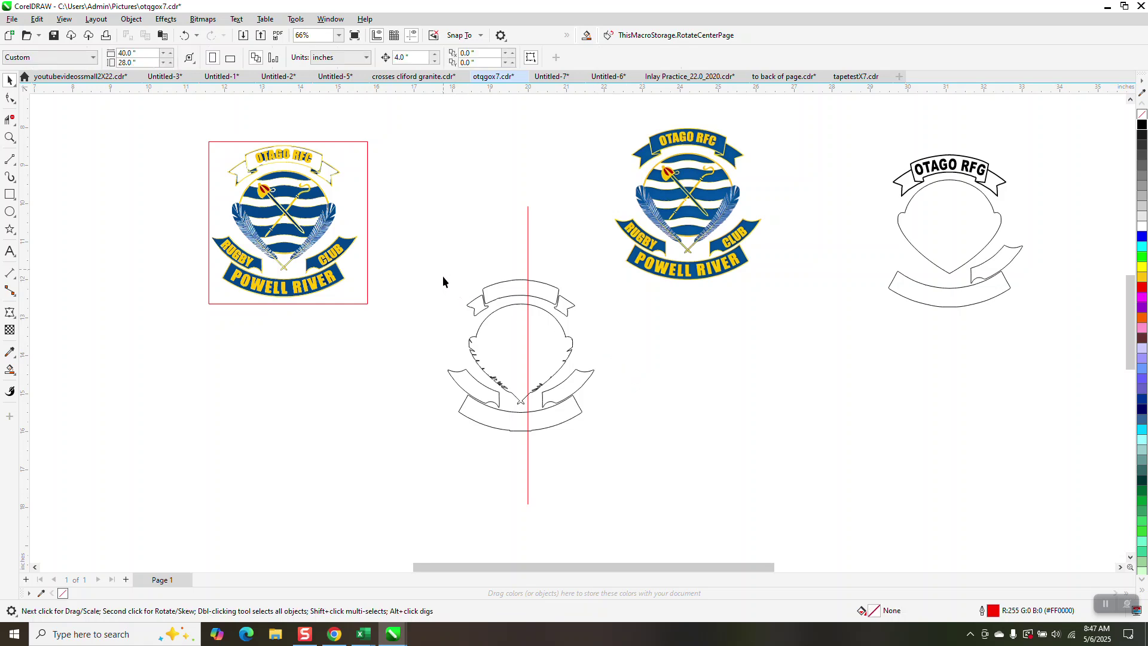
pyautogui.moveTo(608, 458); pyautogui.dragTo(609, 458)
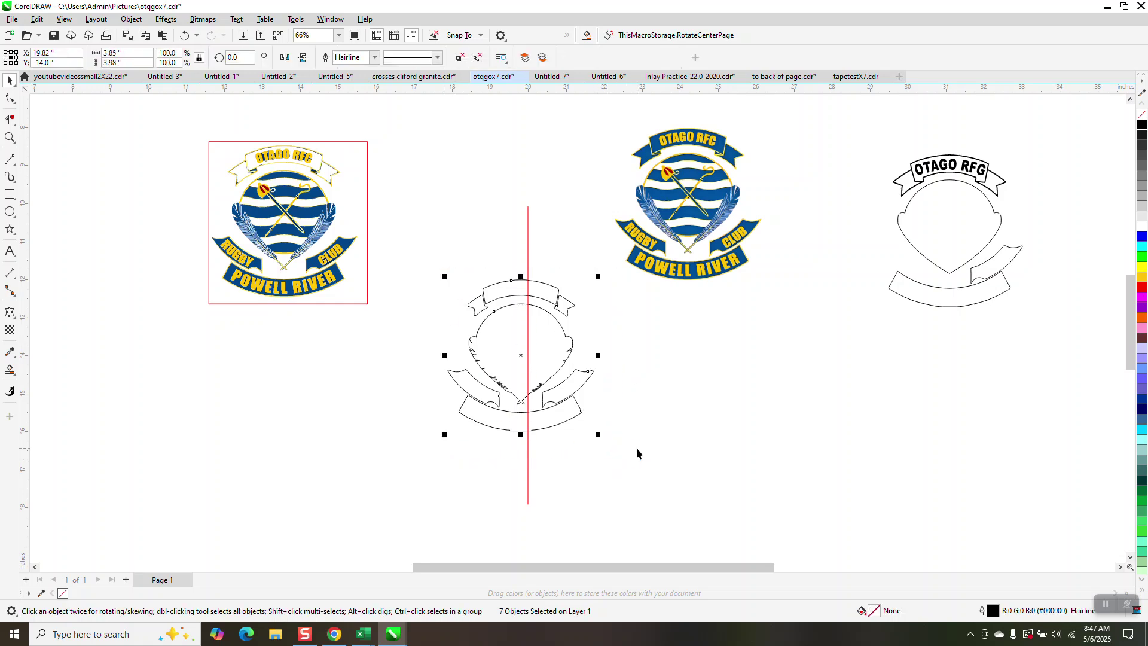
pyautogui.press('p')
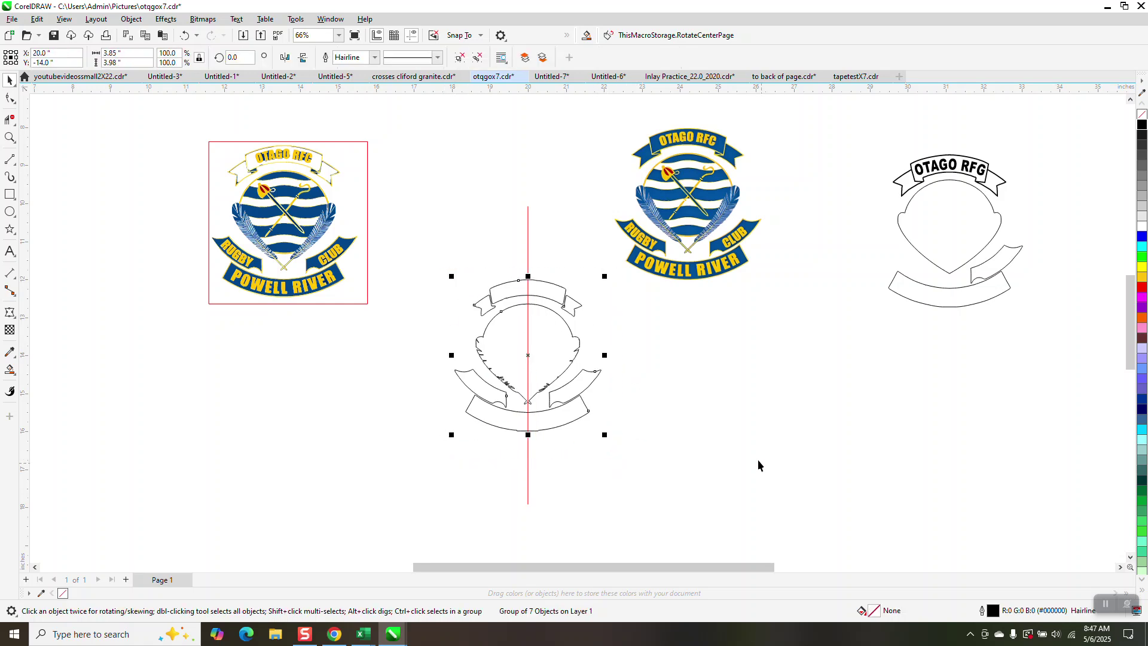
# Trim away everything left of the vertical midline with Virtual Segment Delete, keeping only the right half of the outlines
pyautogui.click(9, 138)
pyautogui.moveTo(486, 280); pyautogui.dragTo(609, 386)
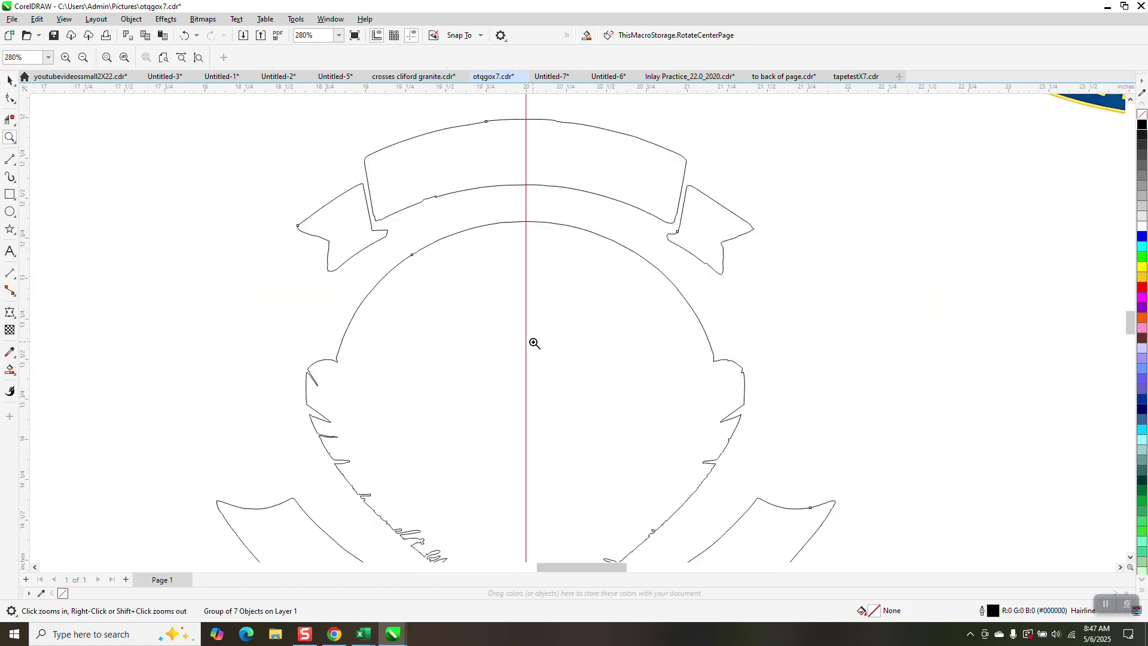
pyautogui.scroll(-1, 579, 349)
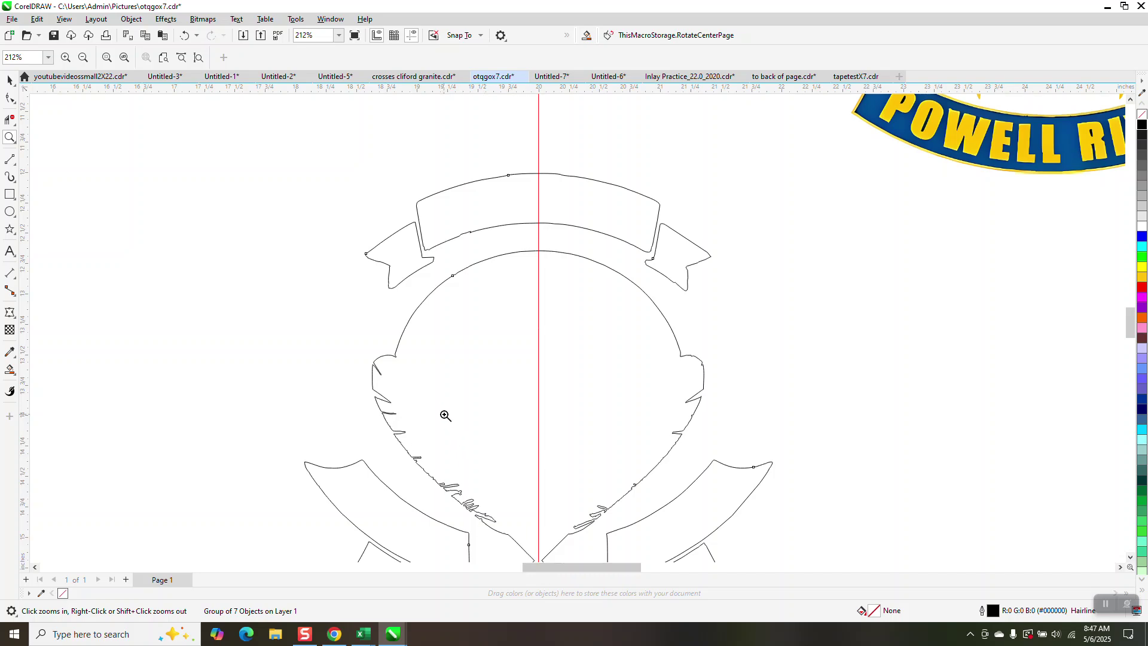
pyautogui.scroll(-3, 479, 386)
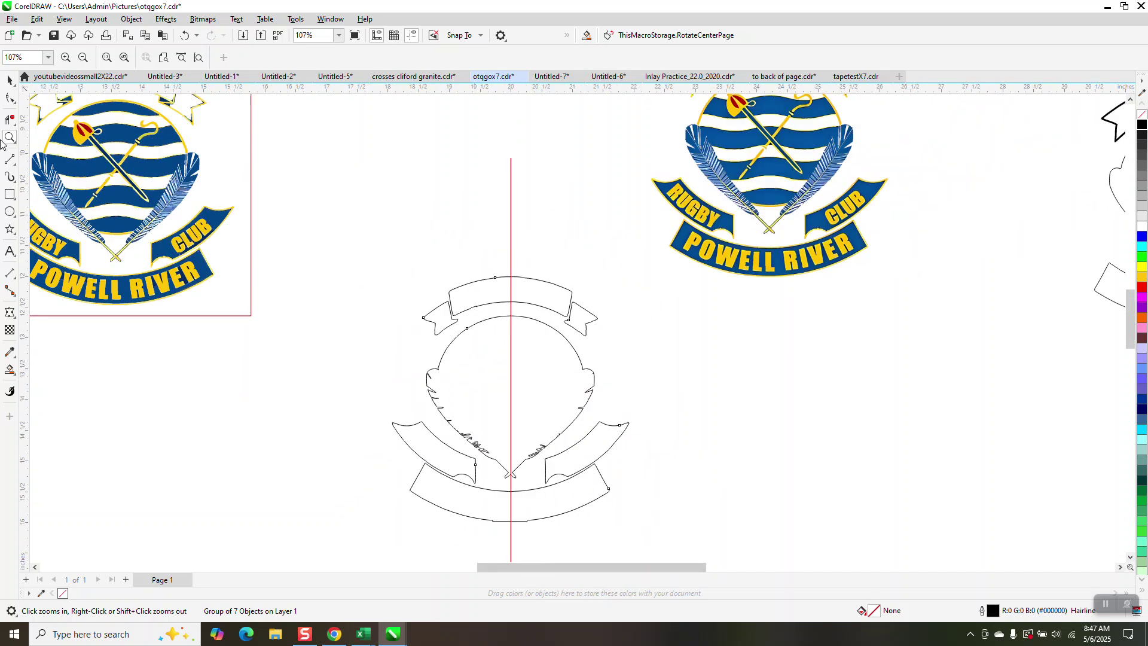
pyautogui.click(10, 119)
pyautogui.moveTo(425, 229); pyautogui.dragTo(504, 531)
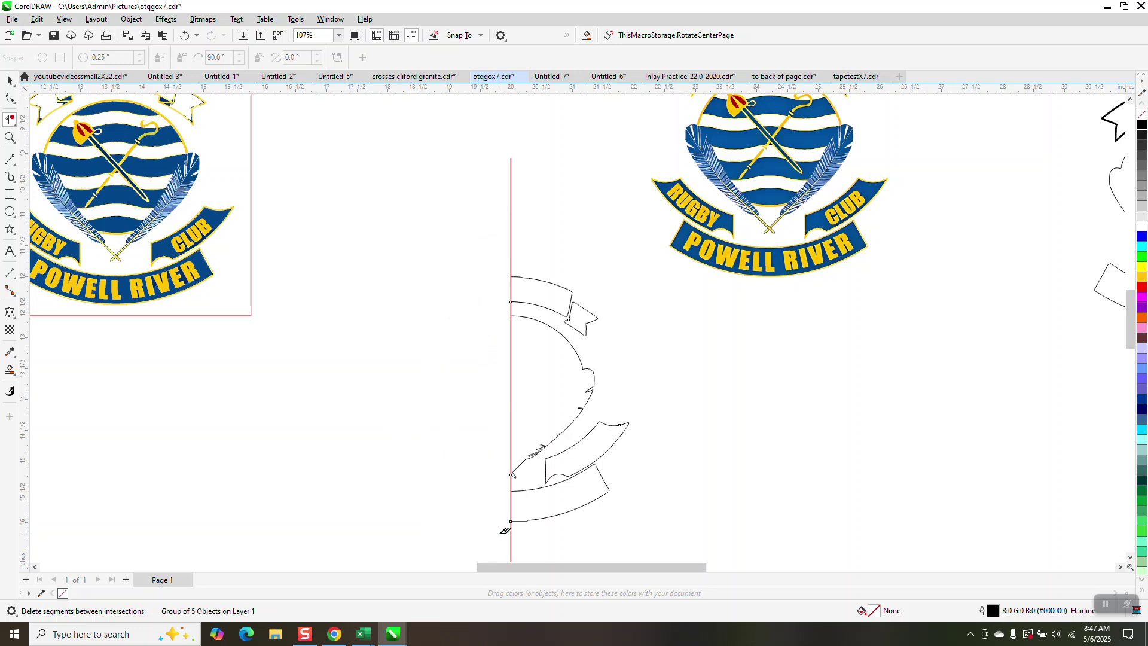
# Ungroup the right-half shield and banner outlines so their curves can be edited individually
pyautogui.click(9, 137)
pyautogui.moveTo(500, 433); pyautogui.dragTo(562, 498)
pyautogui.scroll(-2, 408, 411)
pyautogui.scroll(-2, 406, 409)
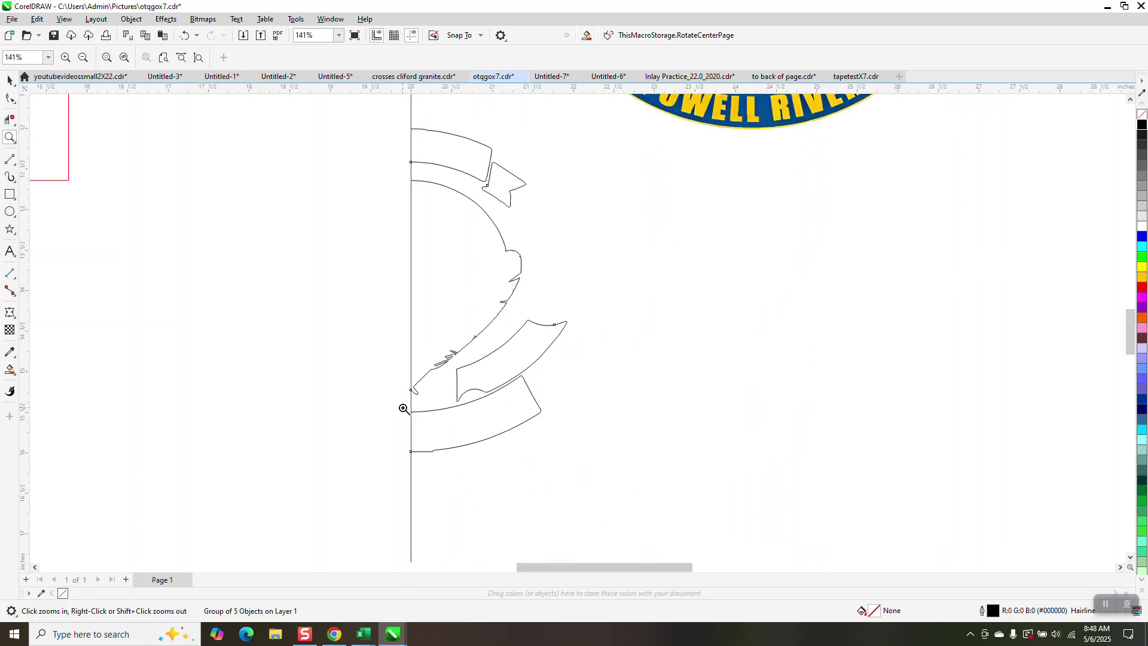
pyautogui.moveTo(376, 122); pyautogui.dragTo(543, 224)
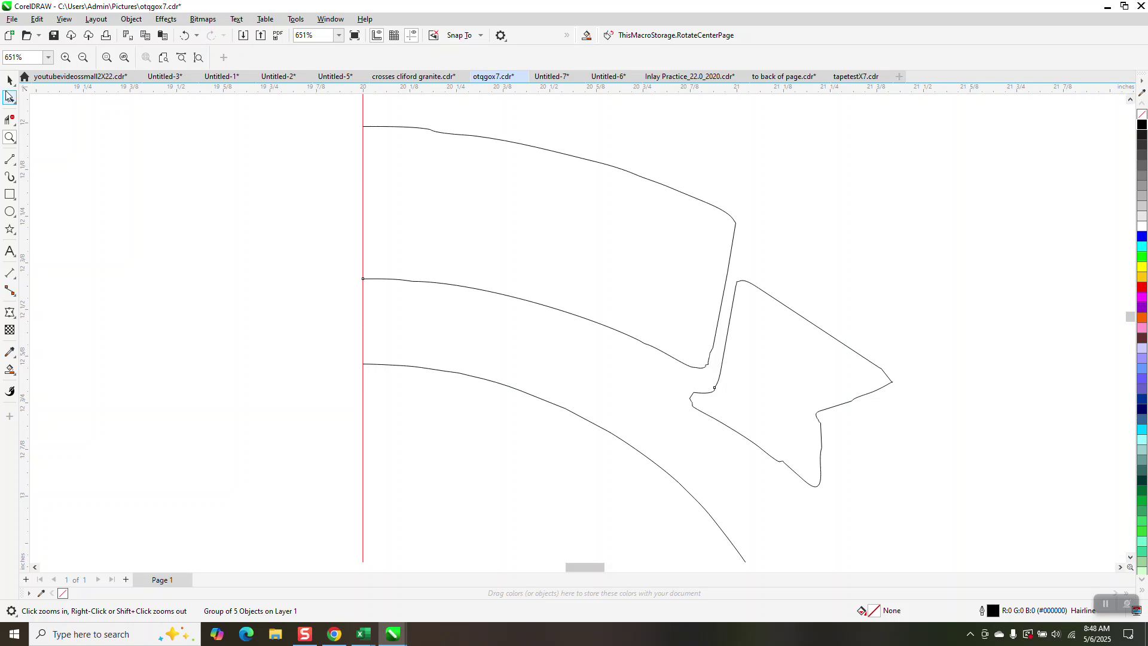
pyautogui.click(8, 99)
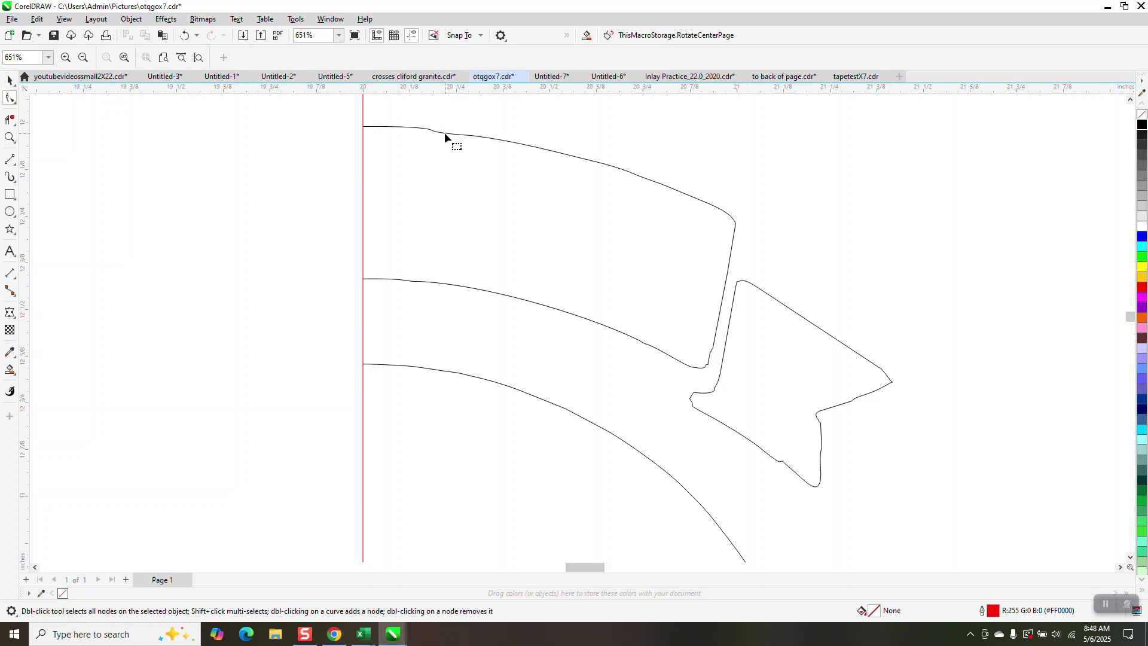
pyautogui.click(10, 79)
pyautogui.click(531, 149)
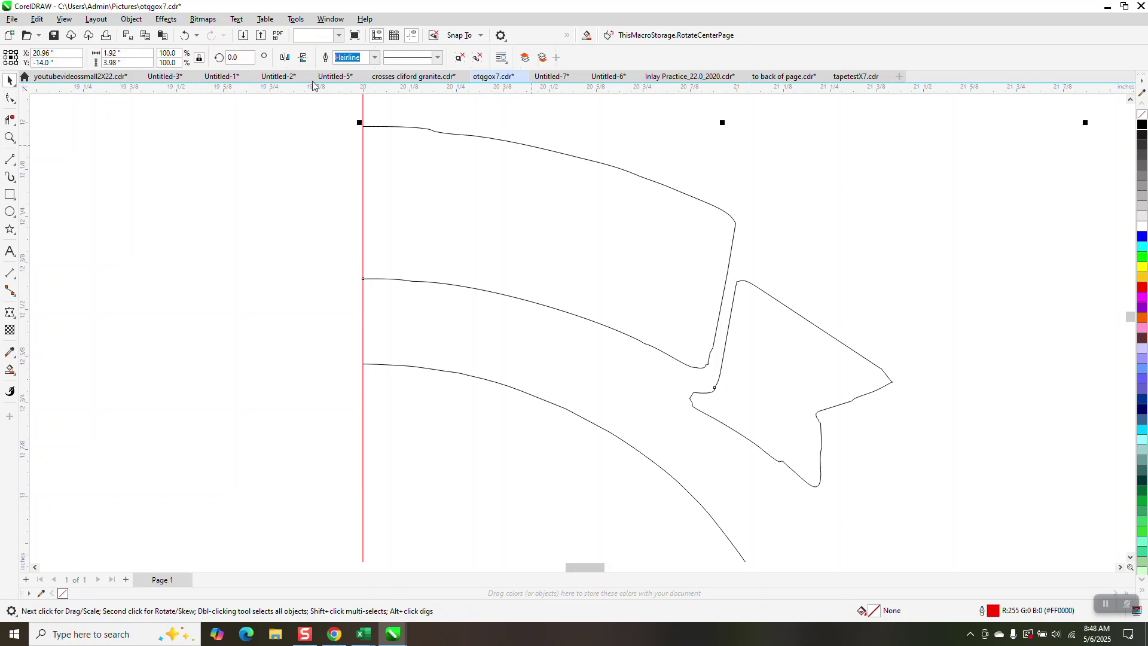
pyautogui.click(133, 19)
pyautogui.moveTo(170, 223)
pyautogui.click(313, 237)
# Delete the two nodes causing the bump near the midline on the top banner's upper edge
pyautogui.press('F10')
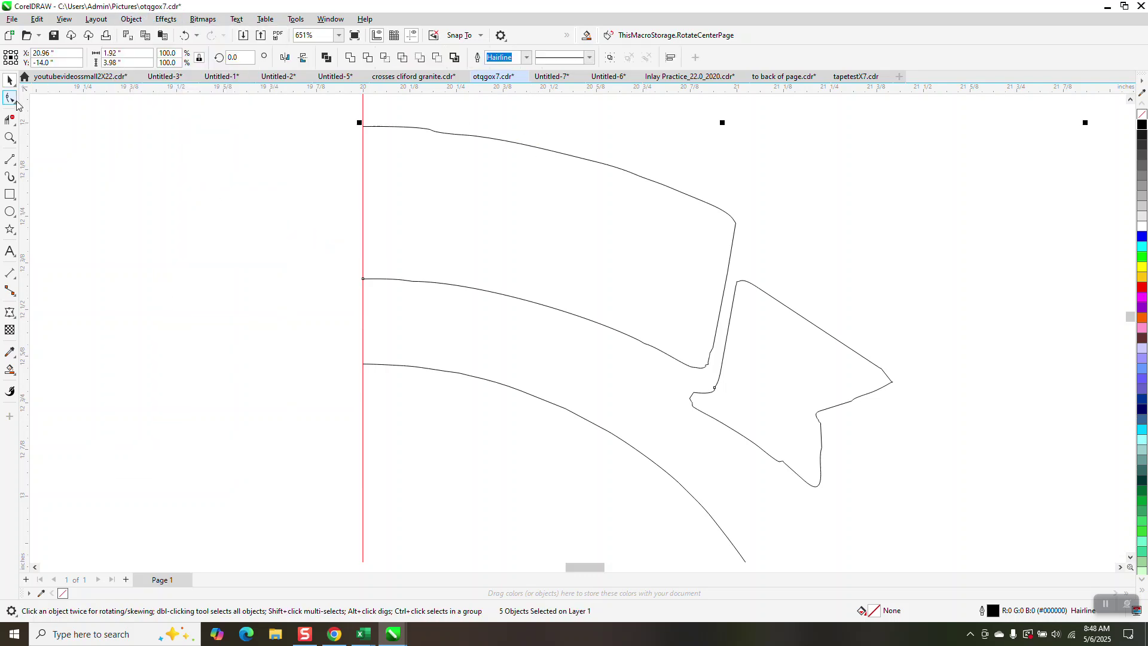
pyautogui.moveTo(406, 173); pyautogui.dragTo(395, 171)
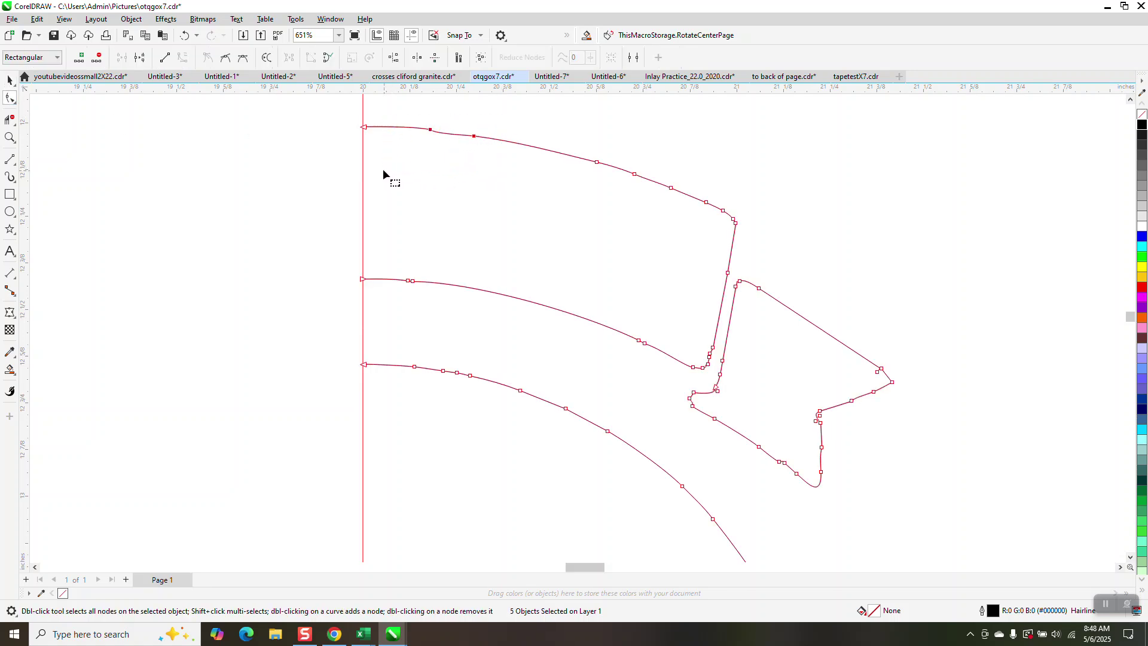
pyautogui.press('Delete')
pyautogui.moveTo(662, 293); pyautogui.dragTo(622, 374)
pyautogui.press('Delete')
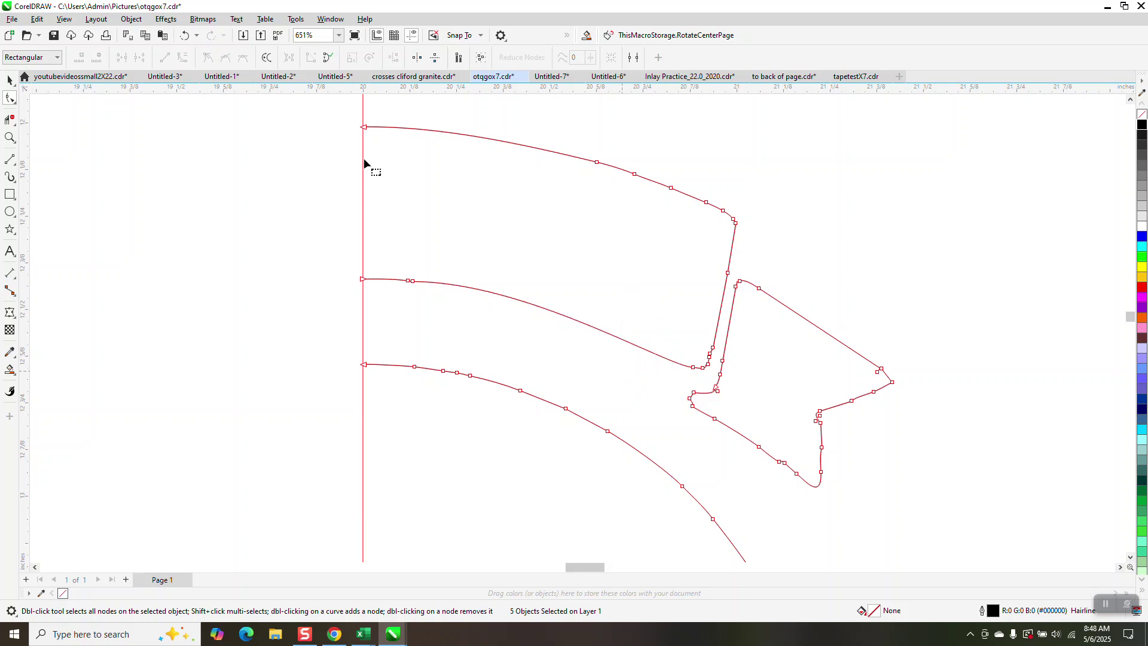
pyautogui.click(184, 36)
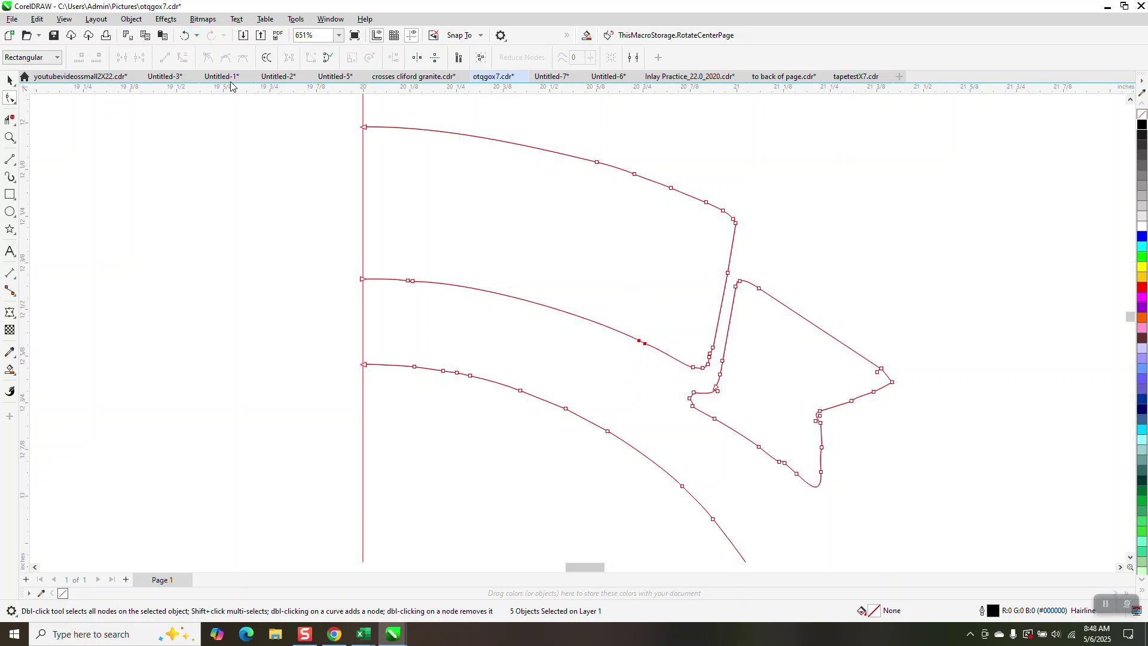
# Delete the inner node of the close pair near the outer end of the top banner's lower edge
pyautogui.click(638, 340)
pyautogui.press('Delete')
pyautogui.click(412, 281)
pyautogui.press('Delete')
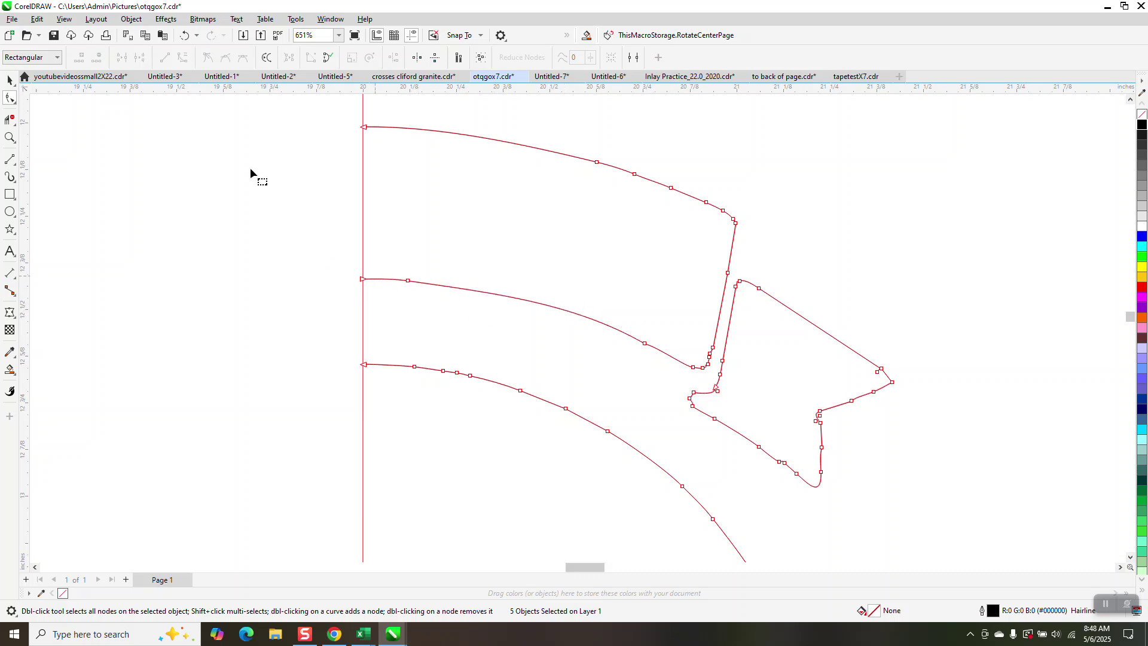
pyautogui.click(185, 36)
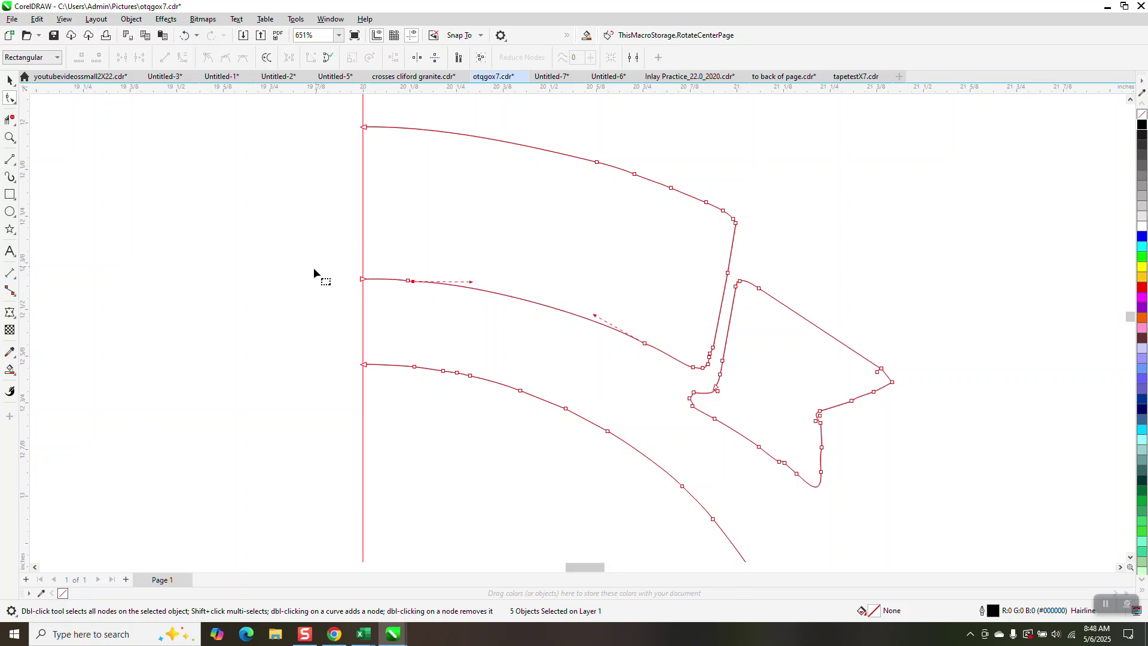
# Delete the redundant node nearest the midline on the top banner's lower edge and the extra nodes along its upper edge
pyautogui.click(409, 282)
pyautogui.press('Delete')
pyautogui.moveTo(596, 213); pyautogui.dragTo(592, 214)
pyautogui.press('Delete')
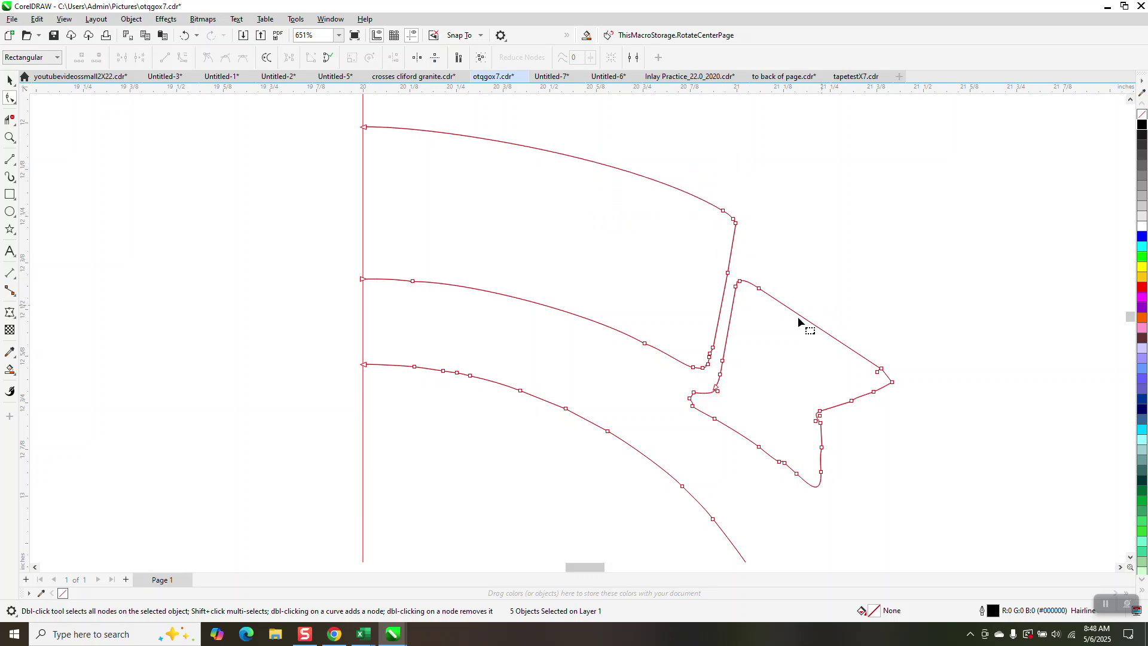
# Delete the jagged nodes at the top banner's lower outer corner, beside the ribbon tail
pyautogui.click(10, 136)
pyautogui.moveTo(691, 269); pyautogui.dragTo(936, 533)
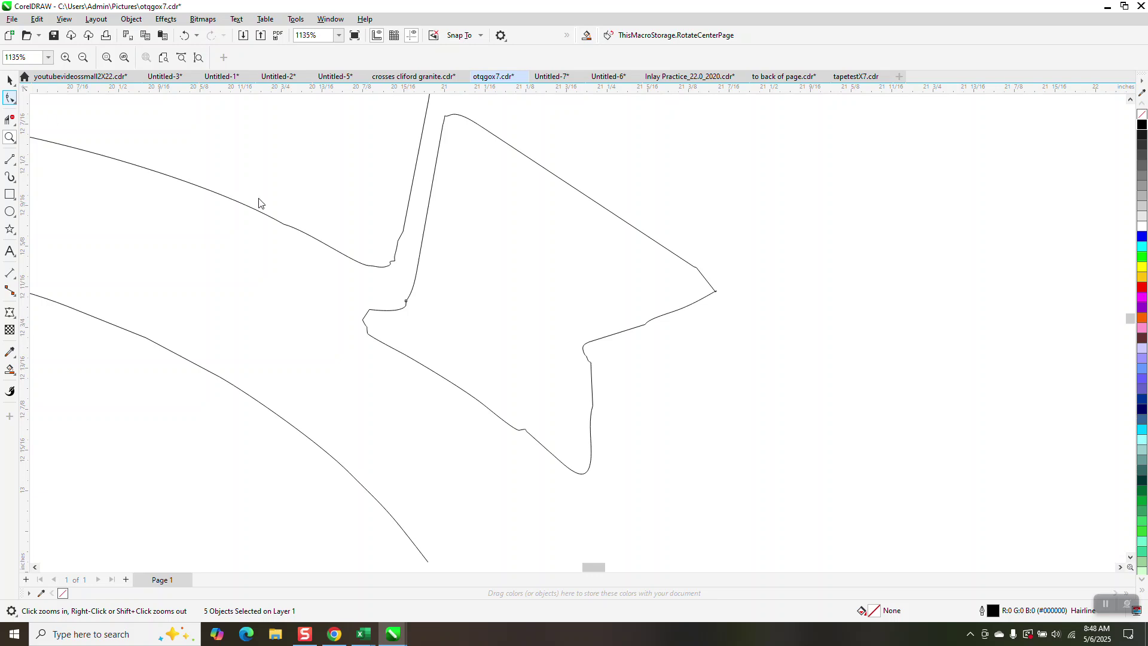
pyautogui.moveTo(411, 223); pyautogui.dragTo(388, 266)
pyautogui.press('Delete')
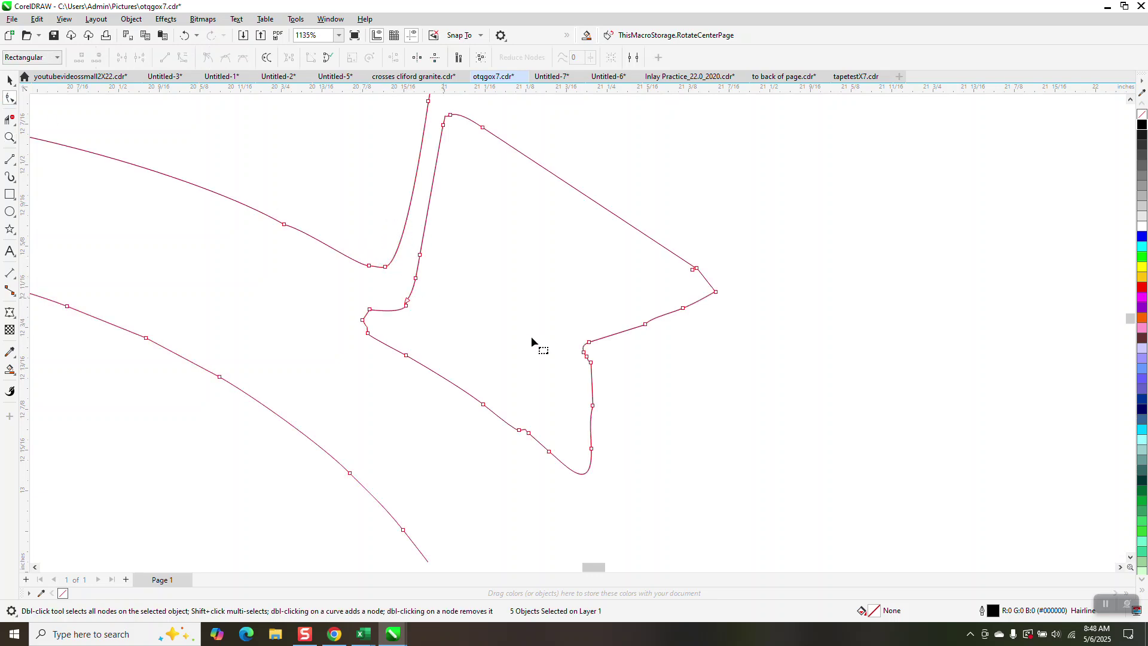
# Delete the surplus nodes near the ribbon tail's bottom tip and the node pair just above its outer point
pyautogui.moveTo(504, 482); pyautogui.dragTo(504, 482)
pyautogui.press('Delete')
pyautogui.moveTo(708, 254); pyautogui.dragTo(668, 281)
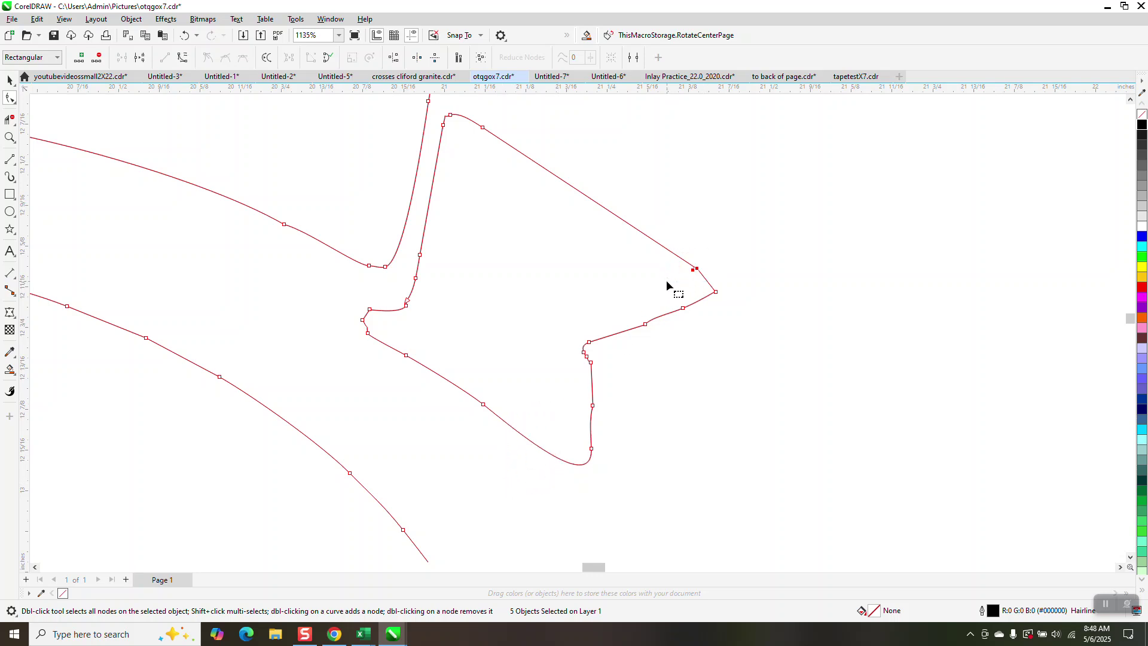
pyautogui.press('Delete')
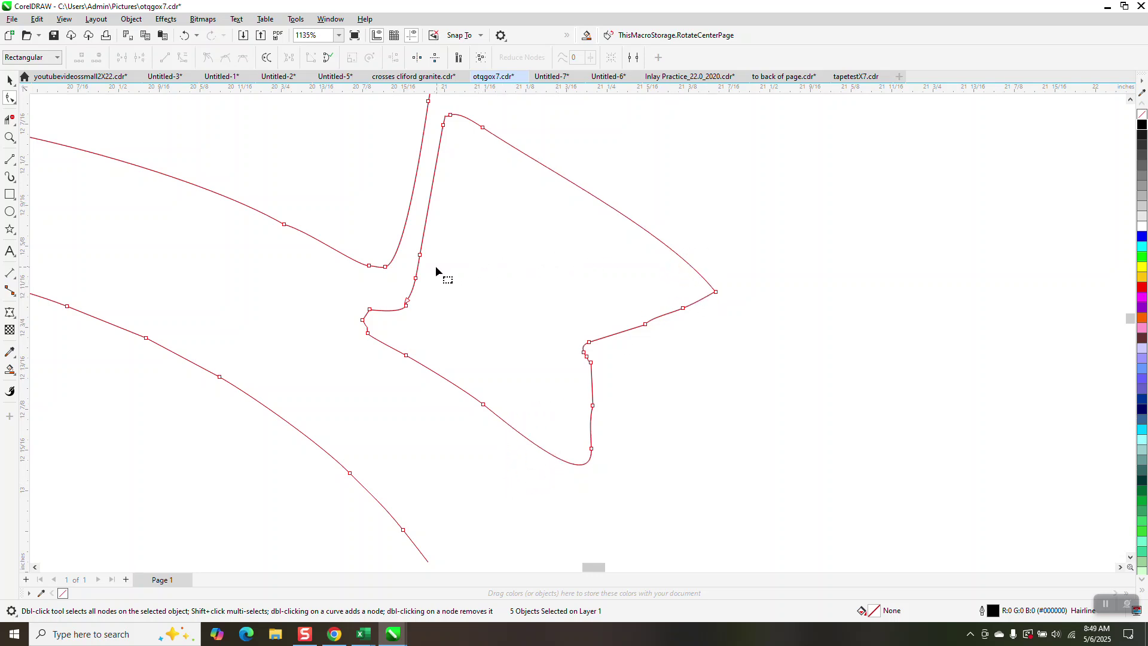
# Delete the extra nodes around the ribbon tail's inner corner next to the top banner
pyautogui.click(406, 306)
pyautogui.press('Delete')
pyautogui.click(369, 311)
pyautogui.press('Delete')
pyautogui.click(368, 333)
pyautogui.press('Delete')
# Delete the extra nodes around the ribbon tail's notch and along the edge to its outer point
pyautogui.scroll(-1, 427, 341)
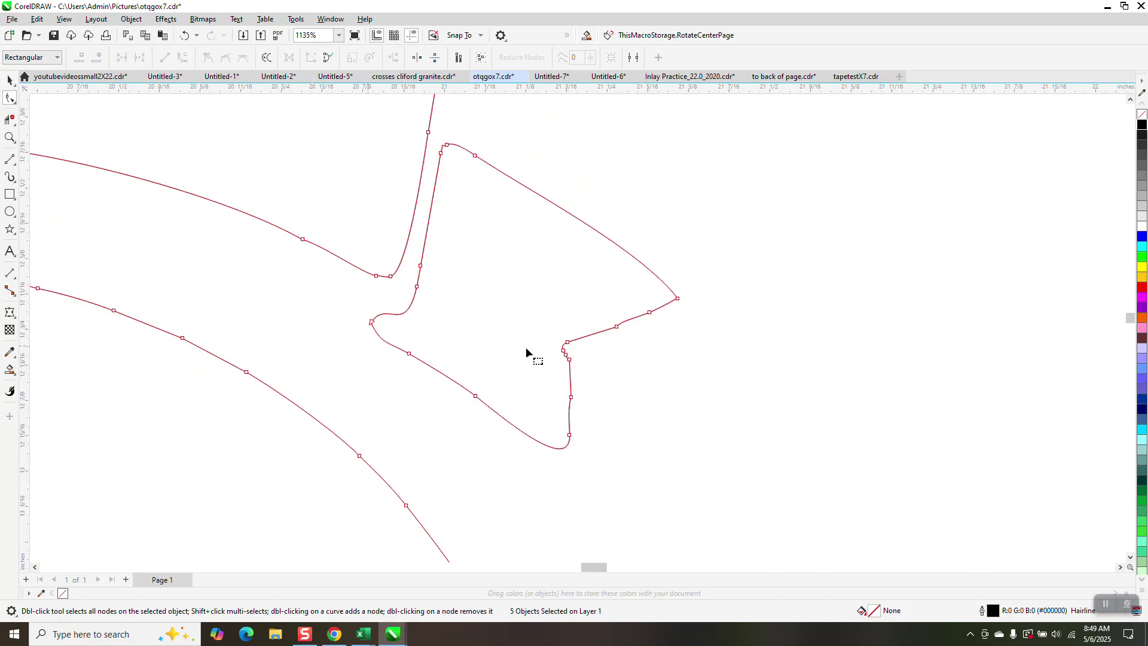
pyautogui.moveTo(548, 374); pyautogui.dragTo(554, 411)
pyautogui.press('Delete')
pyautogui.press('Delete')
pyautogui.moveTo(595, 318); pyautogui.dragTo(661, 322)
pyautogui.press('Delete')
pyautogui.press('Delete')
# Delete the remaining pointed node at the ribbon tail's inner corner to round it off
pyautogui.scroll(-1, 621, 320)
pyautogui.scroll(-2, 622, 319)
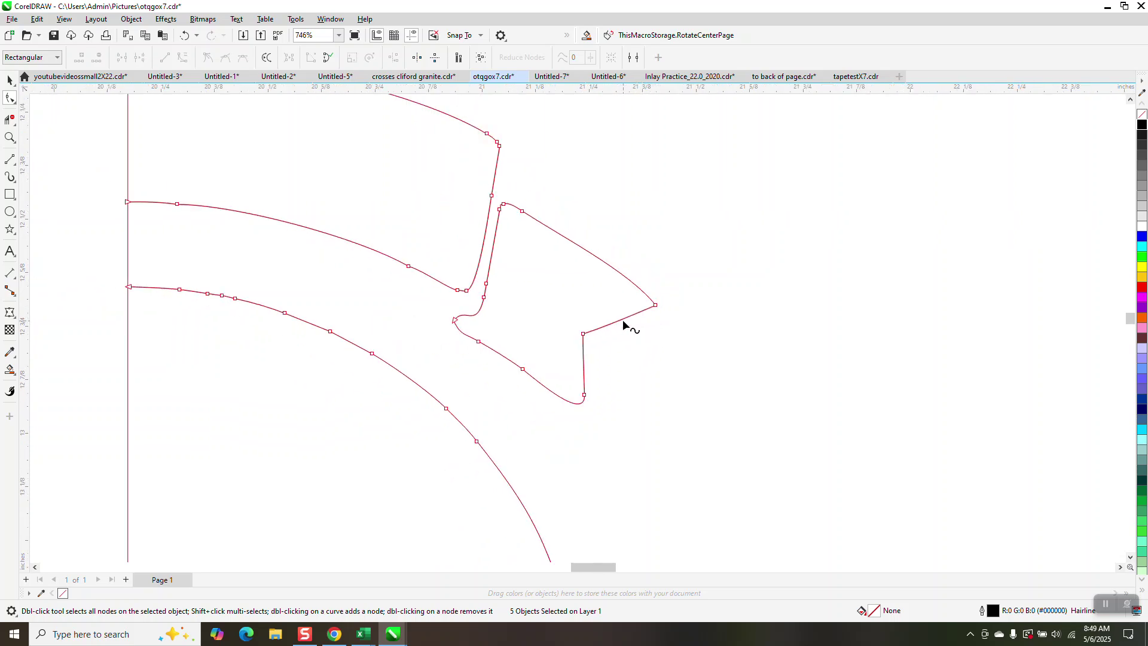
pyautogui.click(11, 139)
pyautogui.moveTo(524, 357); pyautogui.dragTo(524, 356)
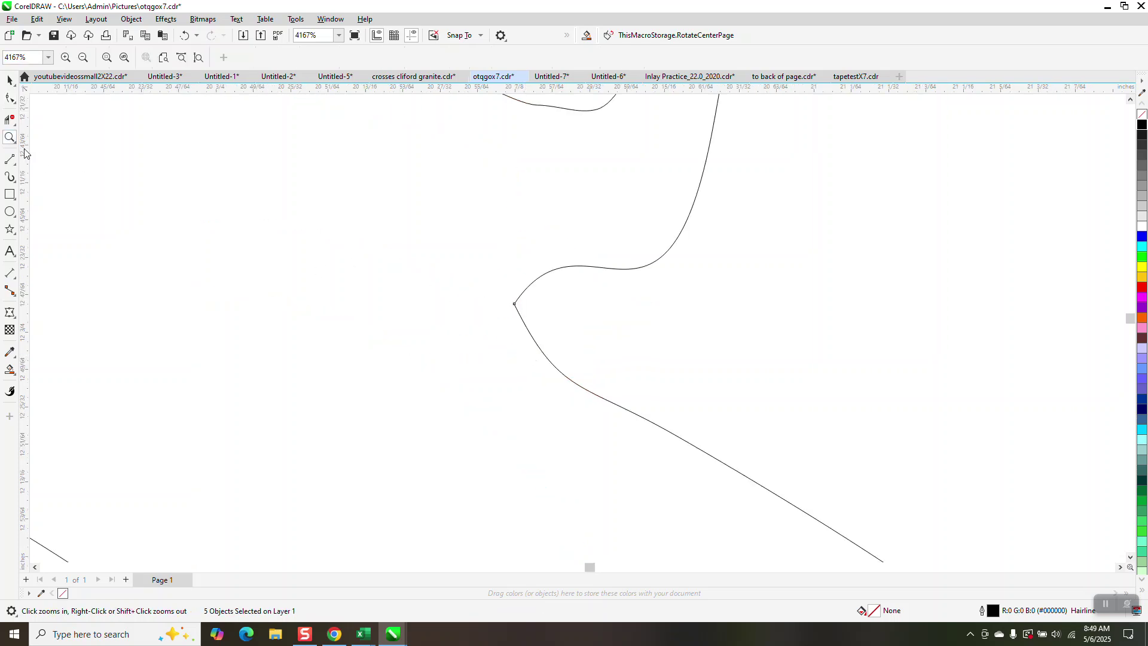
pyautogui.click(9, 99)
pyautogui.click(515, 304)
pyautogui.press('Delete')
pyautogui.scroll(-1, 519, 305)
pyautogui.scroll(-4, 554, 281)
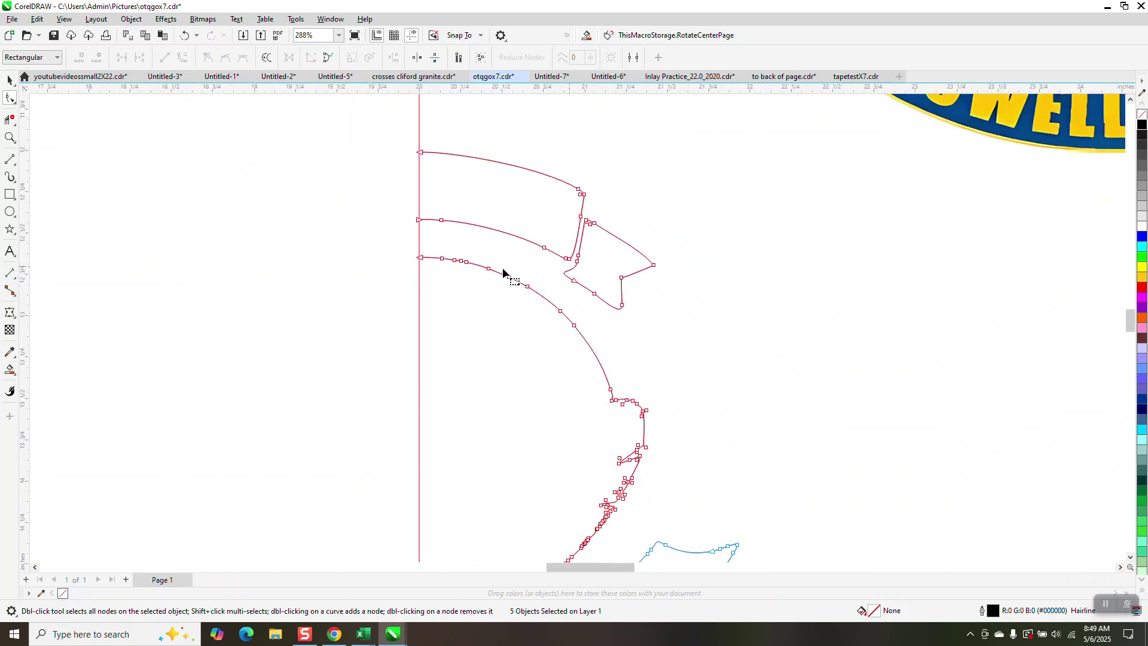
# Smooth the shield outline's upper arc between the midline and the side bump with the Smooth tool
pyautogui.click(10, 137)
pyautogui.moveTo(377, 235); pyautogui.dragTo(730, 546)
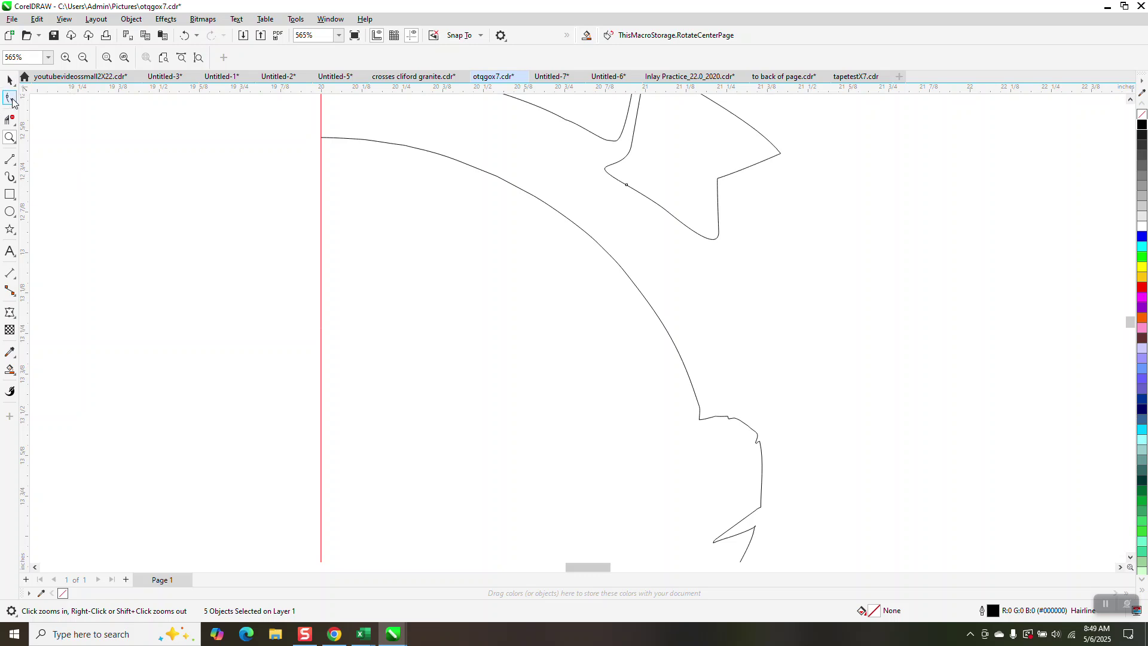
pyautogui.press('space')
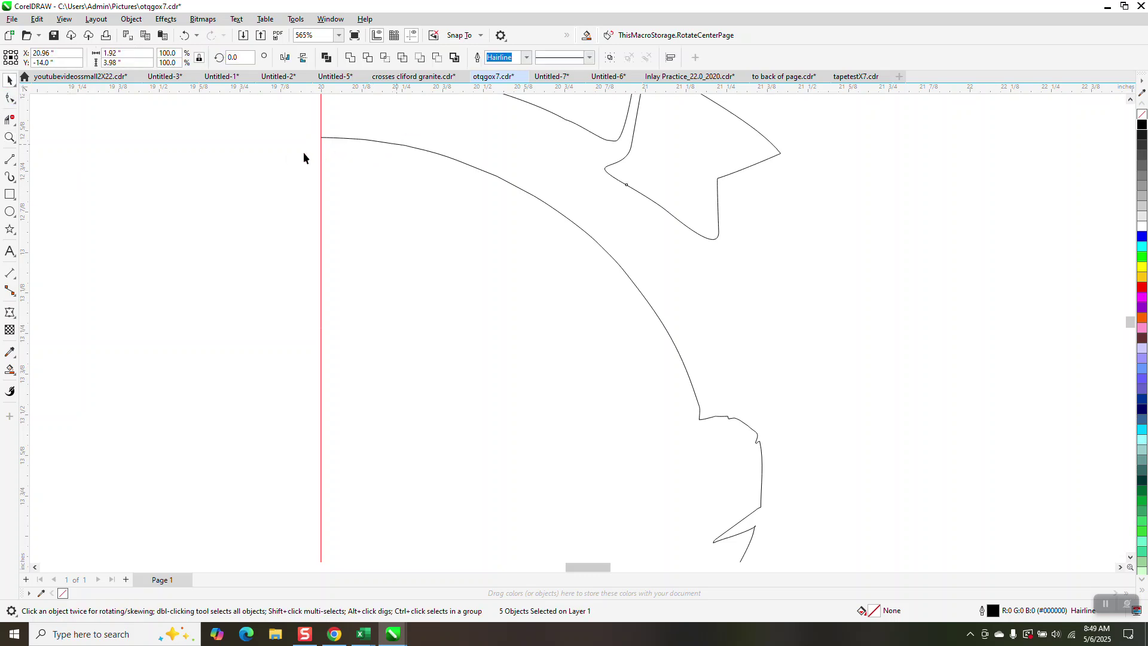
pyautogui.press('Escape')
pyautogui.click(445, 160)
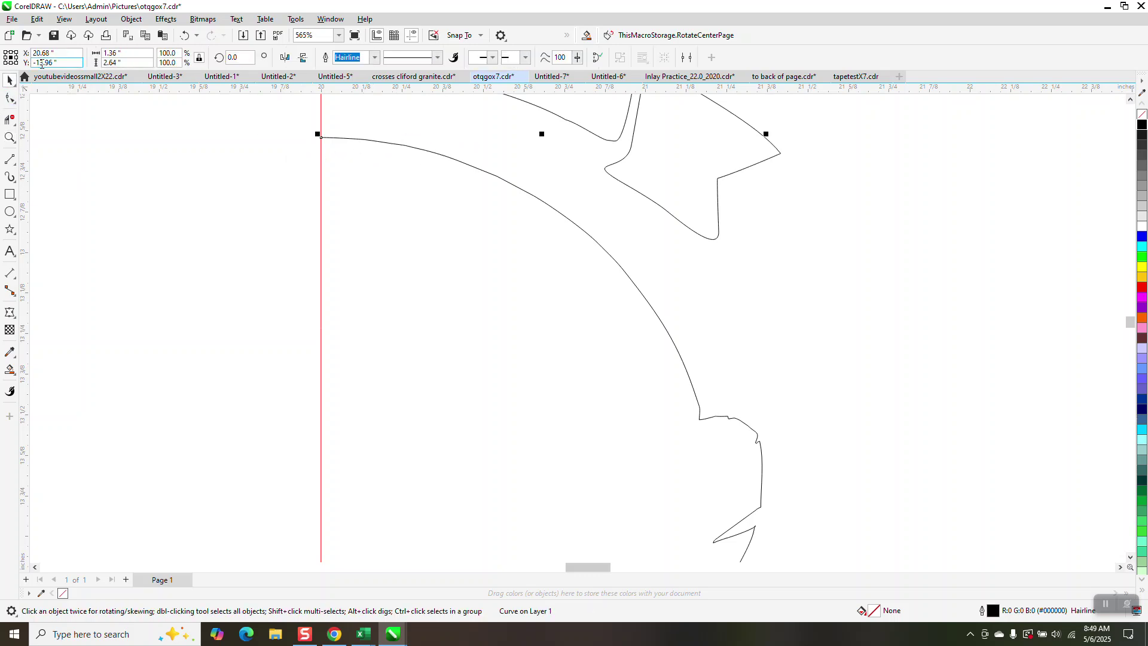
pyautogui.click(16, 104)
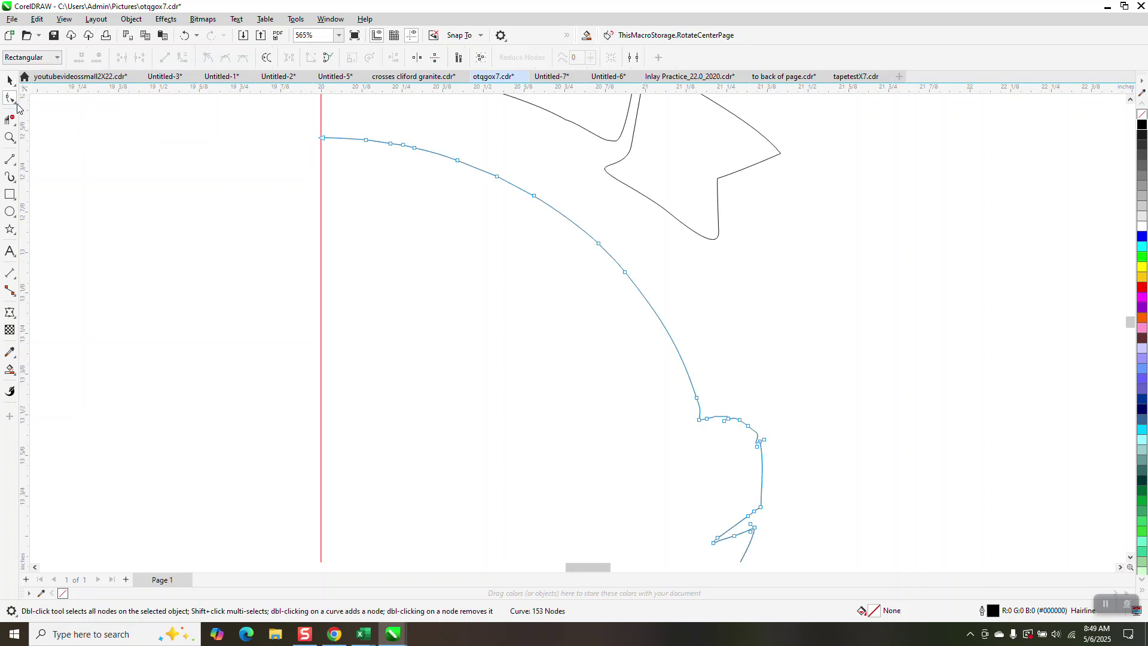
pyautogui.click(16, 107)
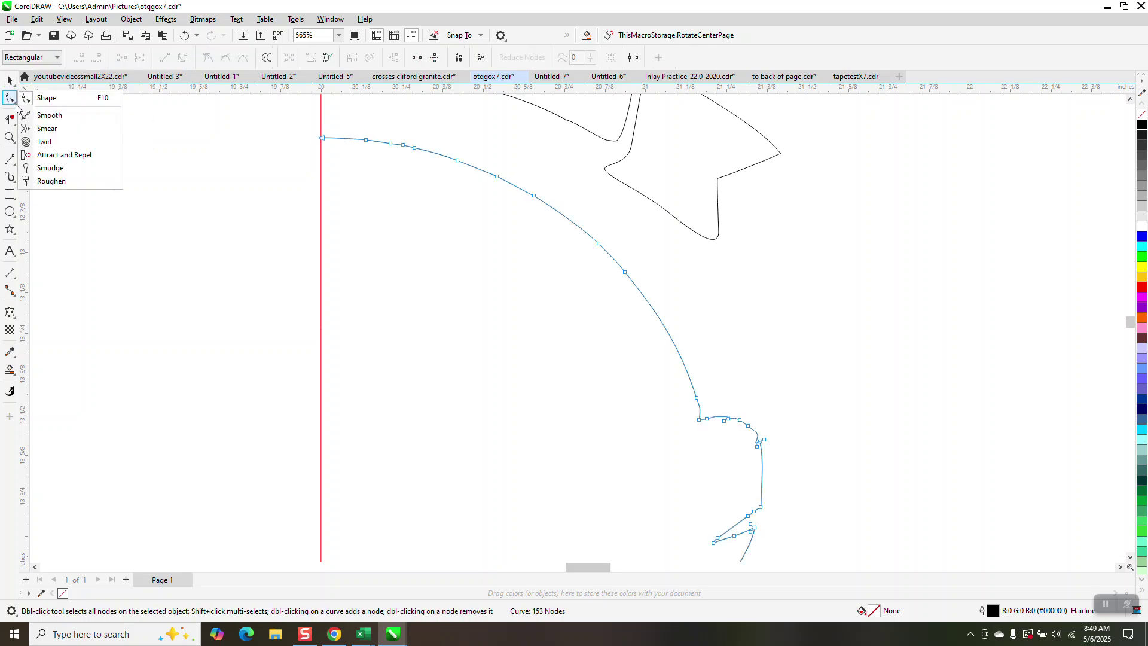
pyautogui.click(45, 115)
pyautogui.moveTo(395, 143)
pyautogui.mouseDown()
pyautogui.moveTo(517, 216)
pyautogui.moveTo(656, 348)
pyautogui.moveTo(602, 351)
pyautogui.moveTo(586, 263)
pyautogui.moveTo(413, 156)
pyautogui.moveTo(334, 139)
pyautogui.mouseUp()
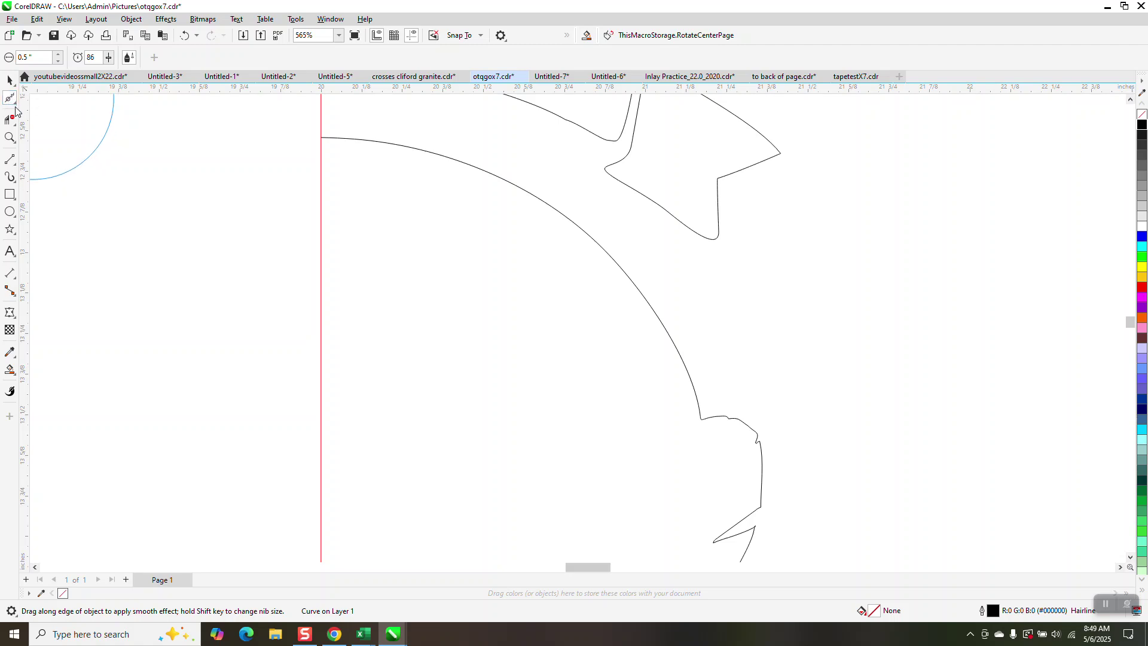
# Delete the extra nodes along the top of the shield outline's side bump with the Shape tool
pyautogui.click(12, 100)
pyautogui.click(48, 95)
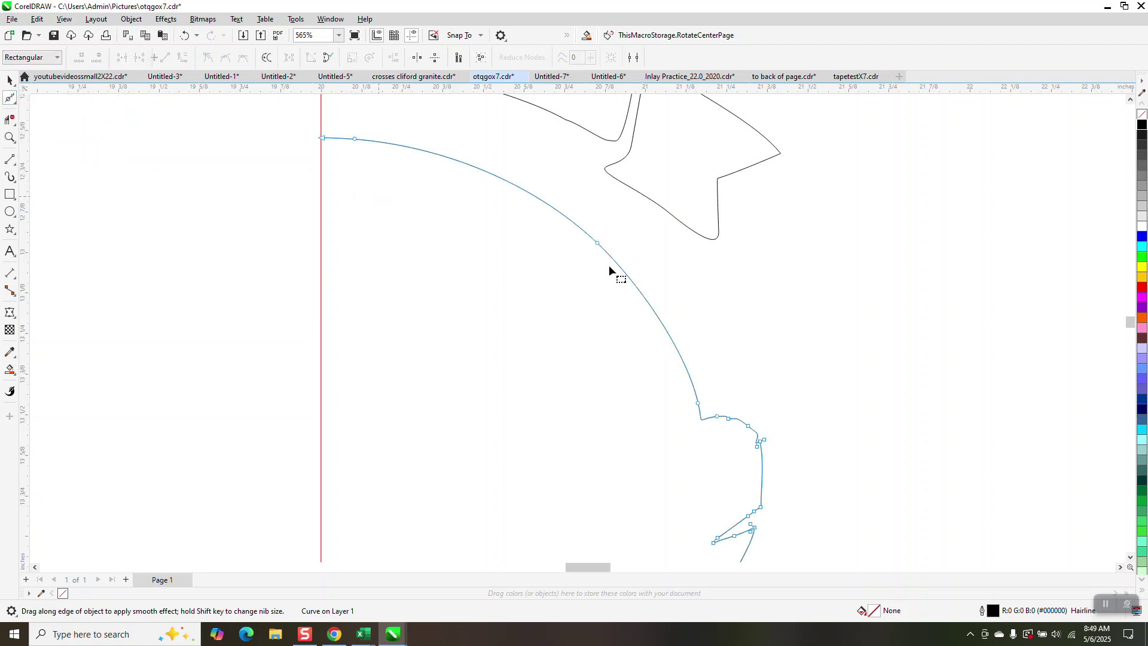
pyautogui.scroll(-2, 484, 220)
pyautogui.scroll(-1, 673, 340)
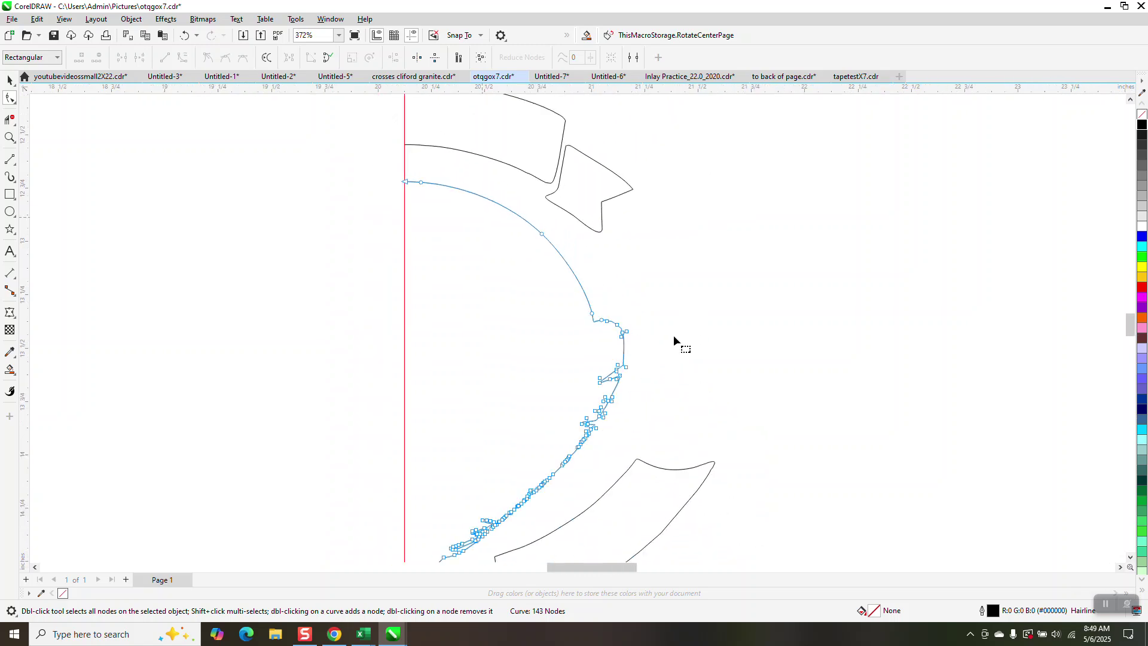
pyautogui.click(10, 136)
pyautogui.moveTo(579, 303); pyautogui.dragTo(706, 427)
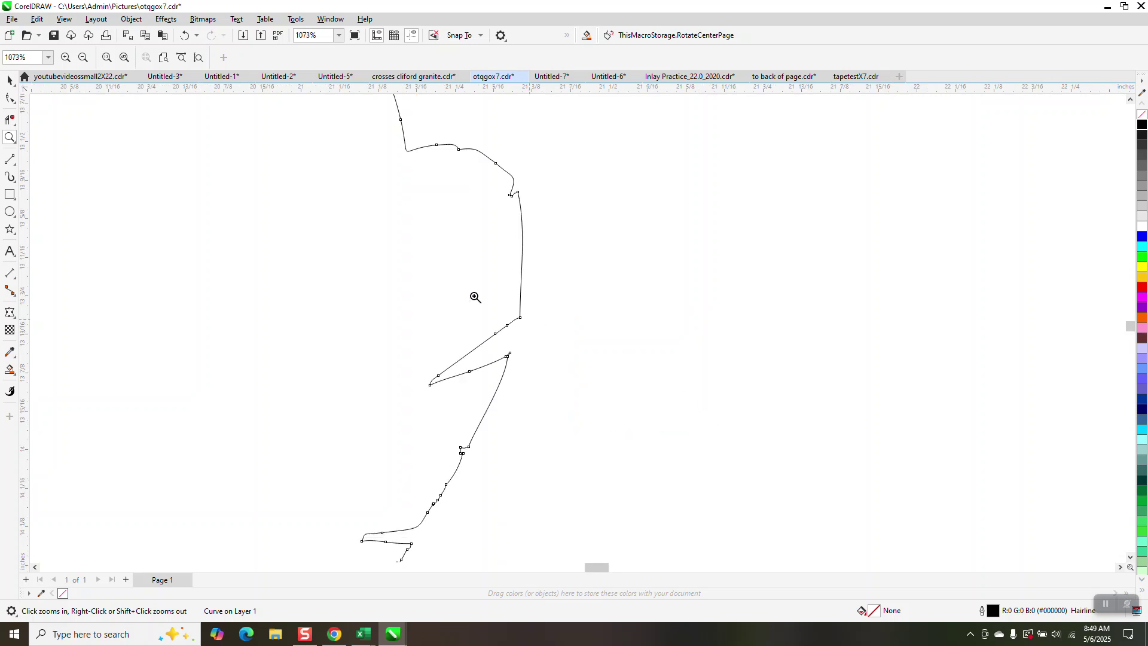
pyautogui.click(3, 94)
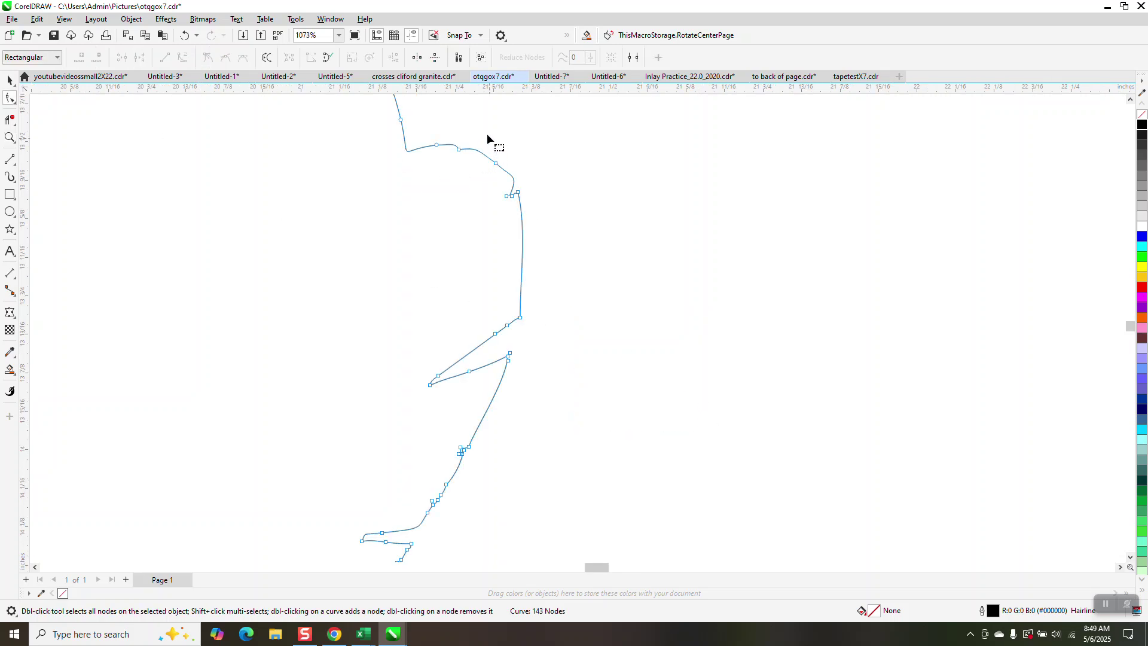
pyautogui.moveTo(431, 164); pyautogui.dragTo(432, 164)
pyautogui.press('Delete')
# Delete the nodes at the small nick on the bump's outer side to round its corner
pyautogui.click(507, 196)
pyautogui.press('Delete')
pyautogui.click(517, 192)
pyautogui.press('Delete')
pyautogui.scroll(-1, 538, 266)
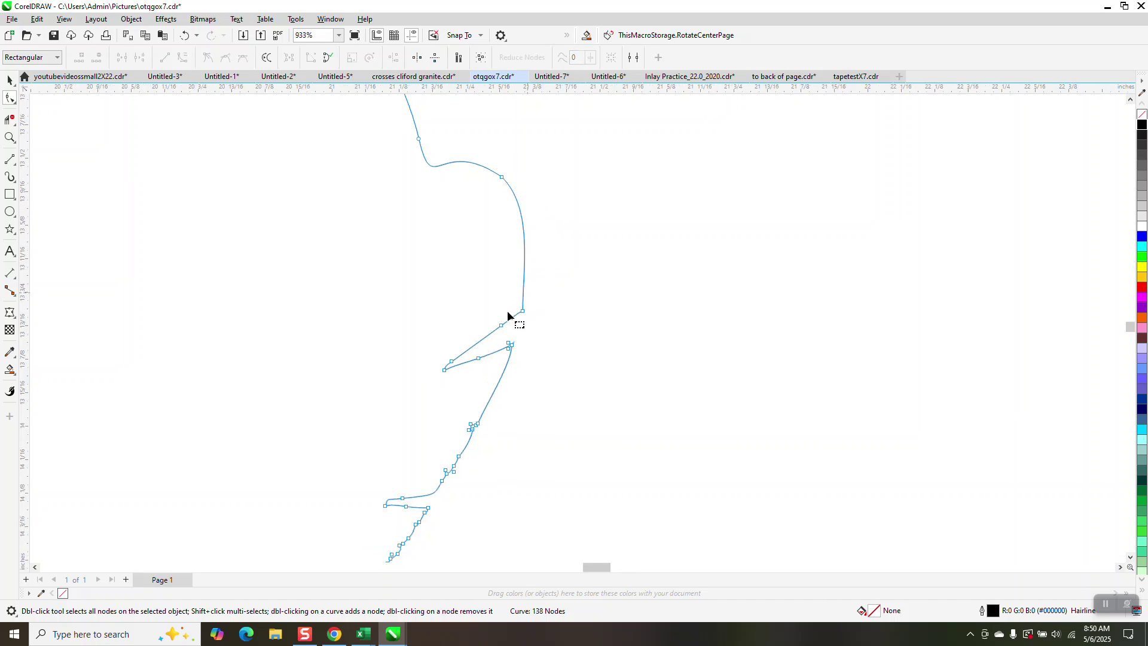
# Delete the nodes around the inner tip of the first notch below the side bump
pyautogui.click(10, 137)
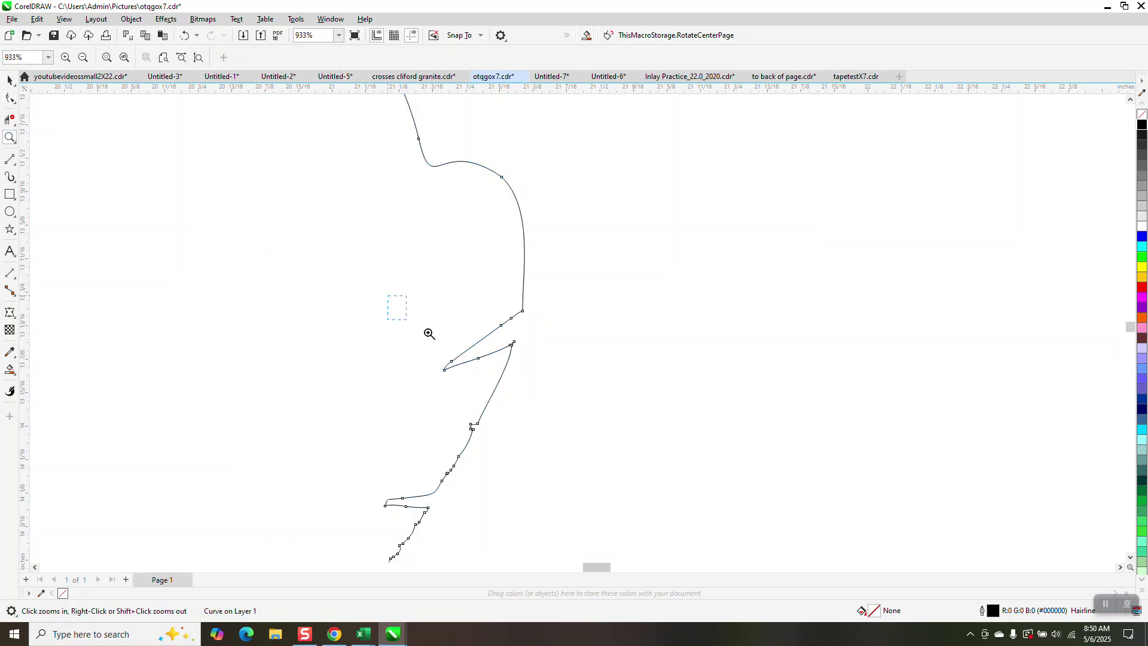
pyautogui.moveTo(403, 317); pyautogui.dragTo(573, 383)
pyautogui.click(9, 97)
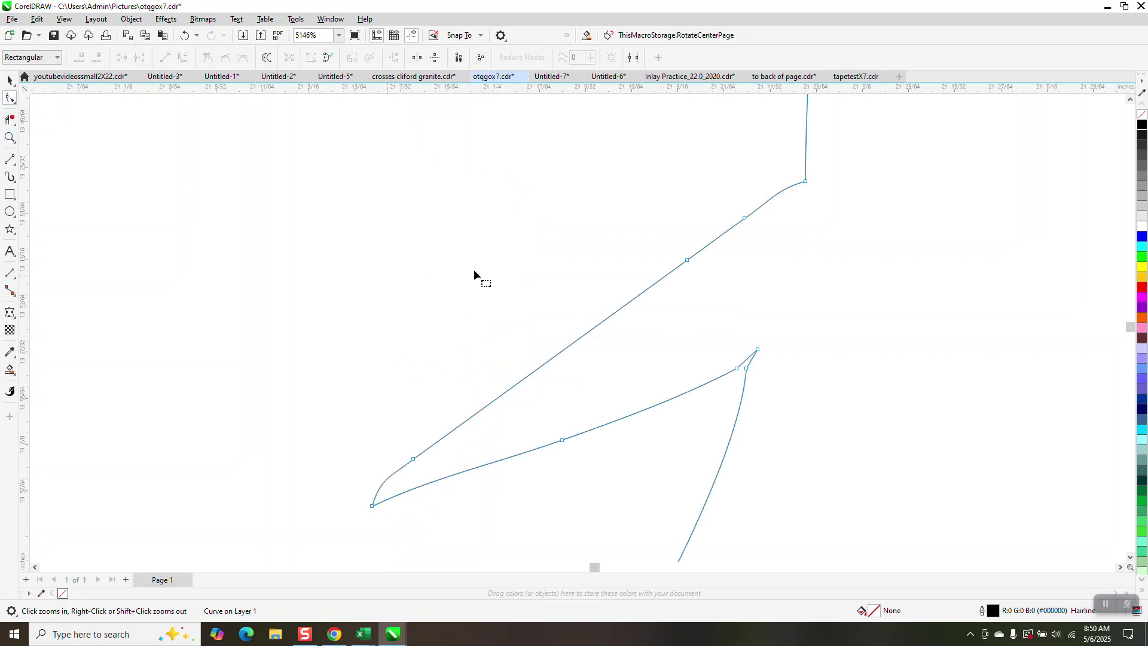
pyautogui.scroll(-3, 472, 269)
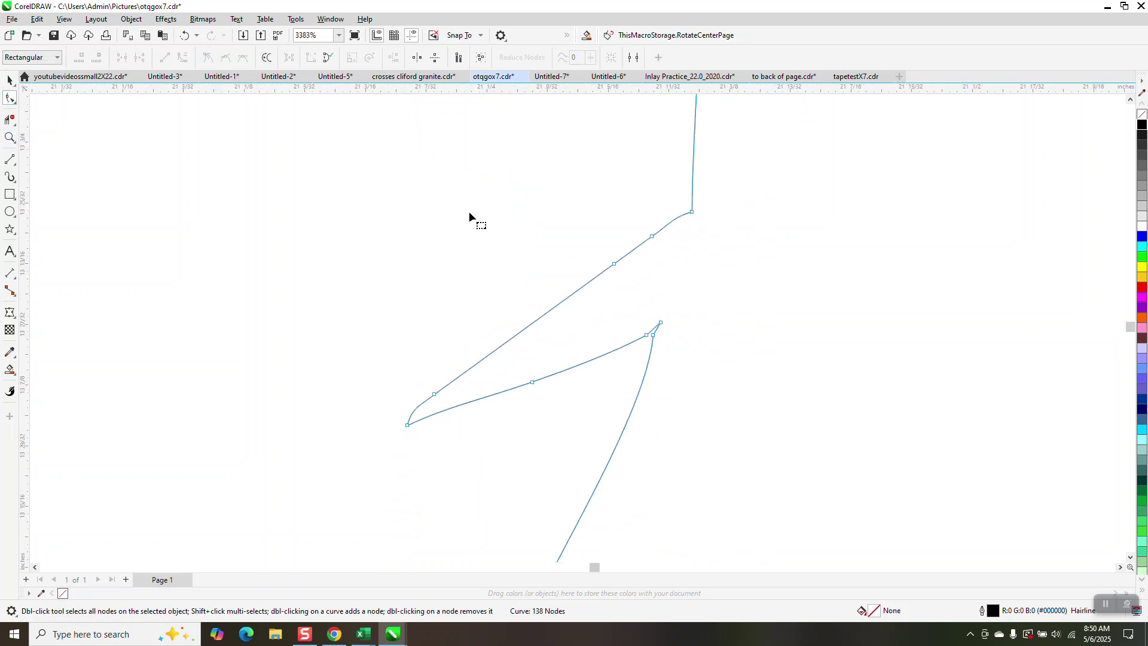
pyautogui.moveTo(354, 216); pyautogui.dragTo(568, 451)
pyautogui.press('Delete')
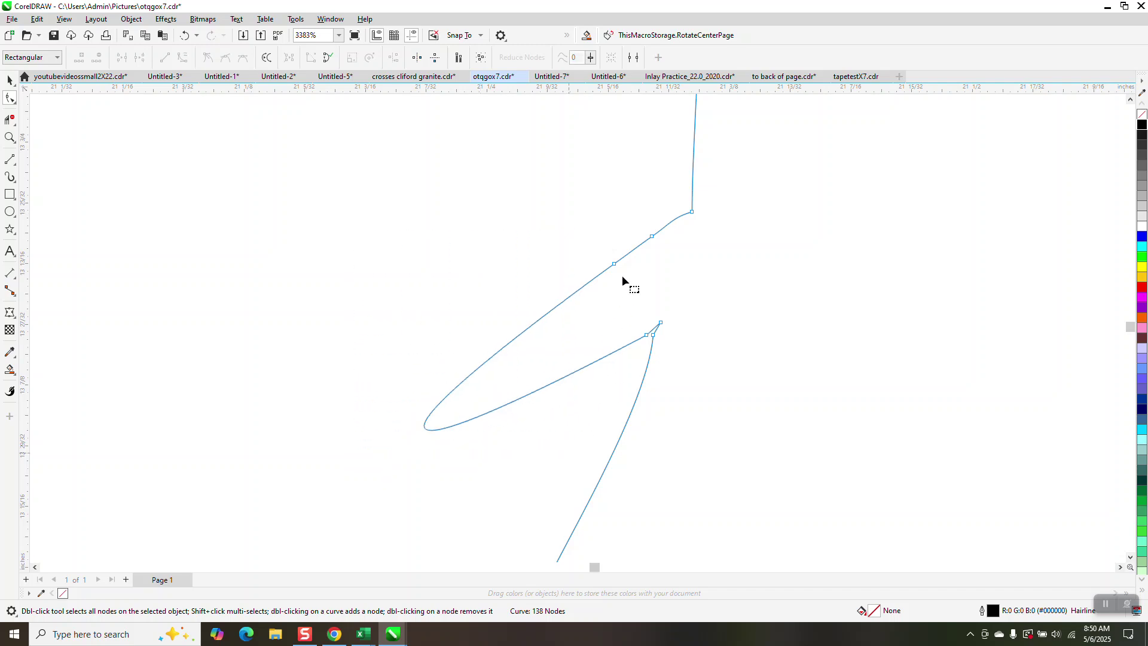
# Delete the extra nodes near both outer corners of the first notch
pyautogui.moveTo(638, 231); pyautogui.dragTo(665, 255)
pyautogui.press('Delete')
pyautogui.moveTo(647, 333); pyautogui.dragTo(653, 335)
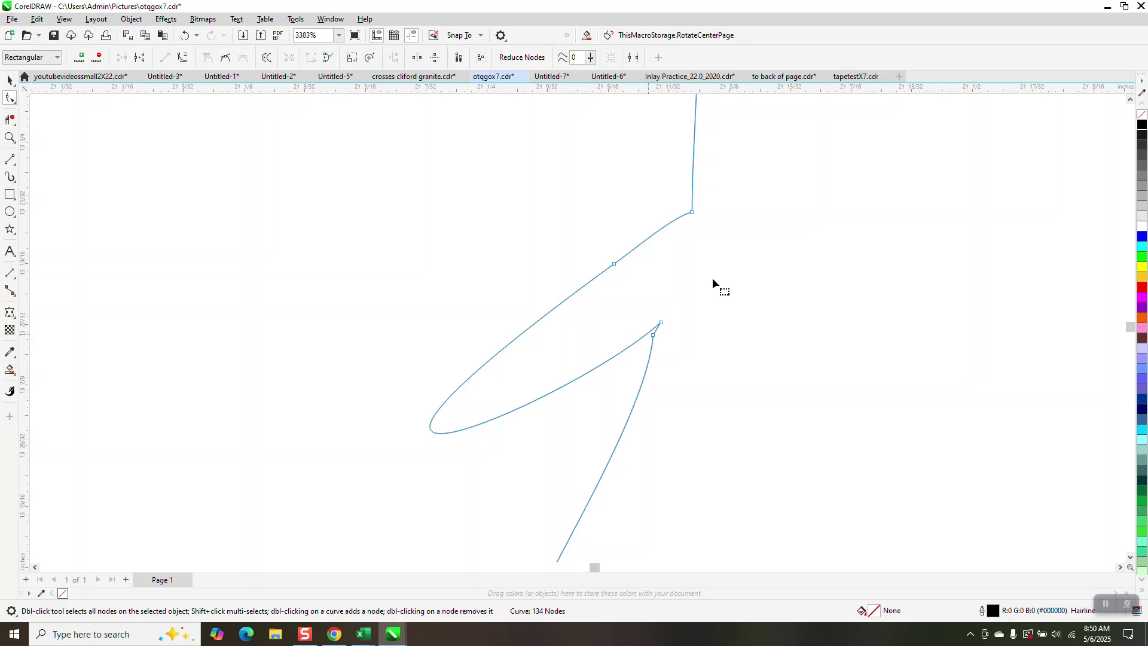
pyautogui.moveTo(727, 195); pyautogui.dragTo(646, 363)
pyautogui.click(653, 335)
pyautogui.press('Delete')
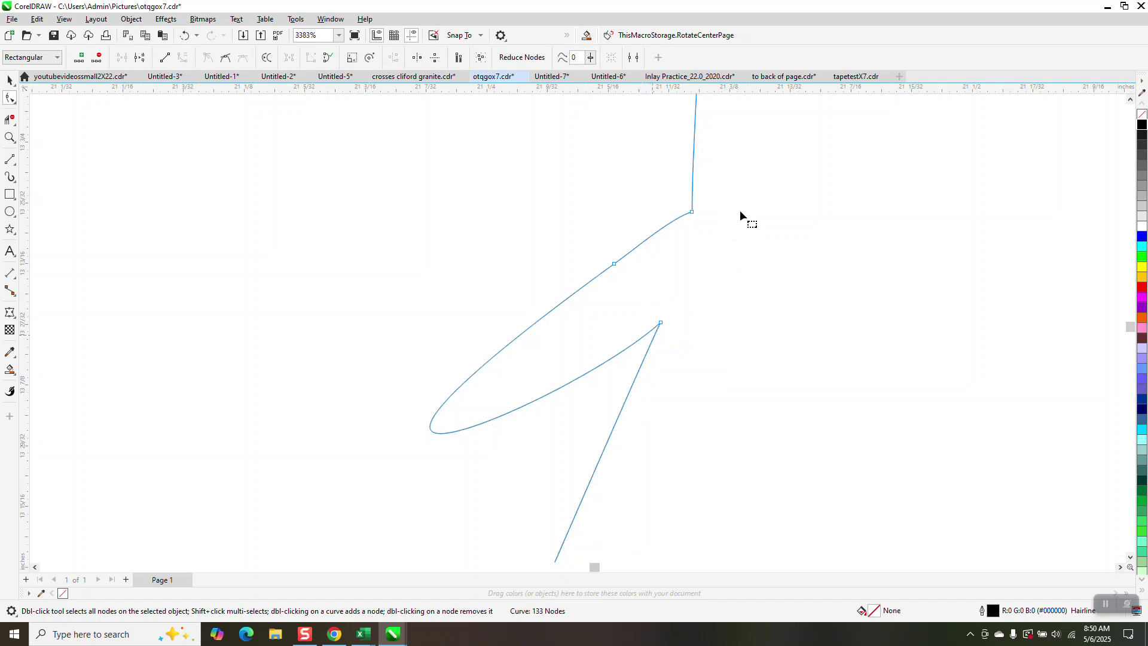
# Delete the remaining node inside the first notch and convert the segment between its outer corners to a straight line
pyautogui.moveTo(646, 350); pyautogui.dragTo(652, 341)
pyautogui.rightClick(660, 325)
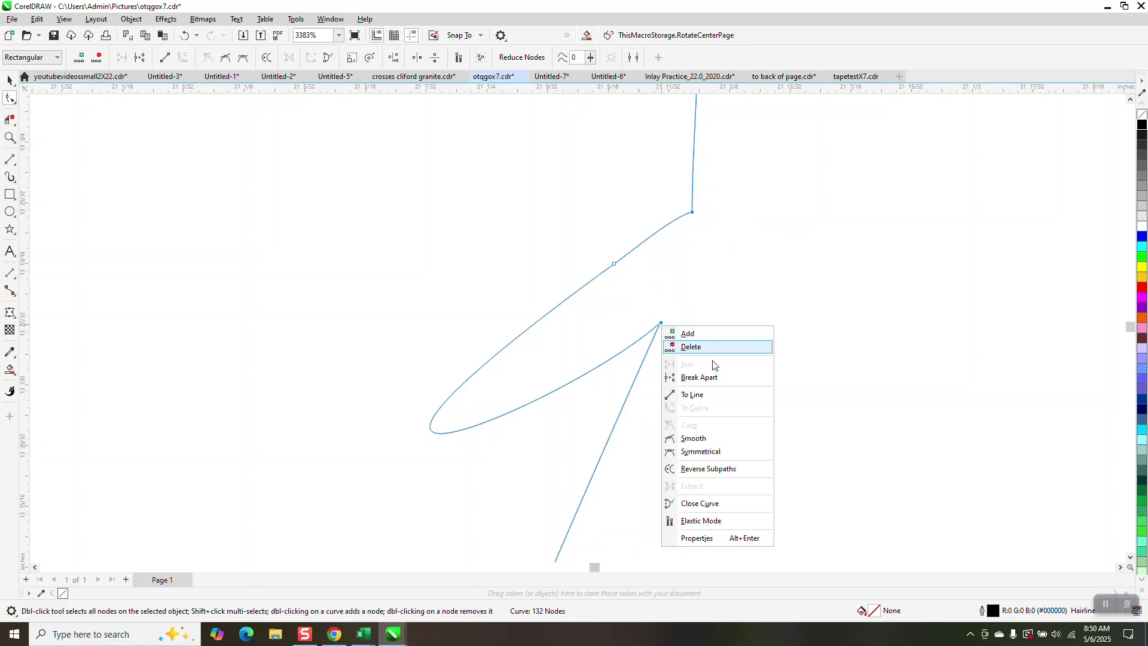
pyautogui.click(693, 394)
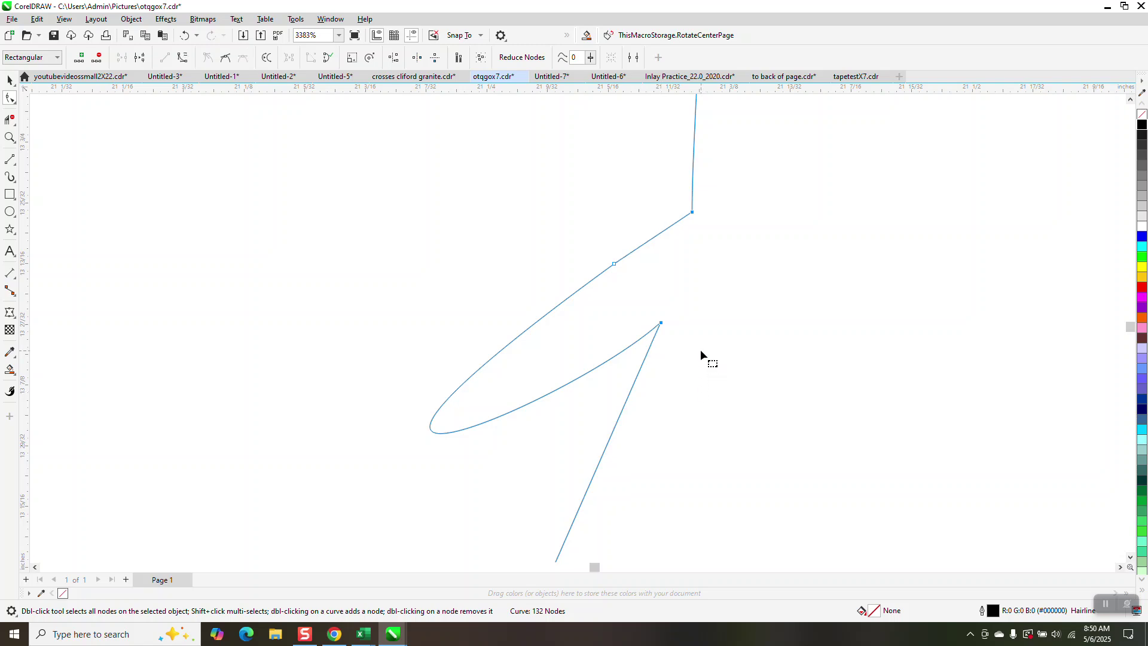
pyautogui.moveTo(648, 346); pyautogui.dragTo(647, 347)
pyautogui.press('Delete')
pyautogui.moveTo(722, 200); pyautogui.dragTo(650, 343)
pyautogui.rightClick(658, 326)
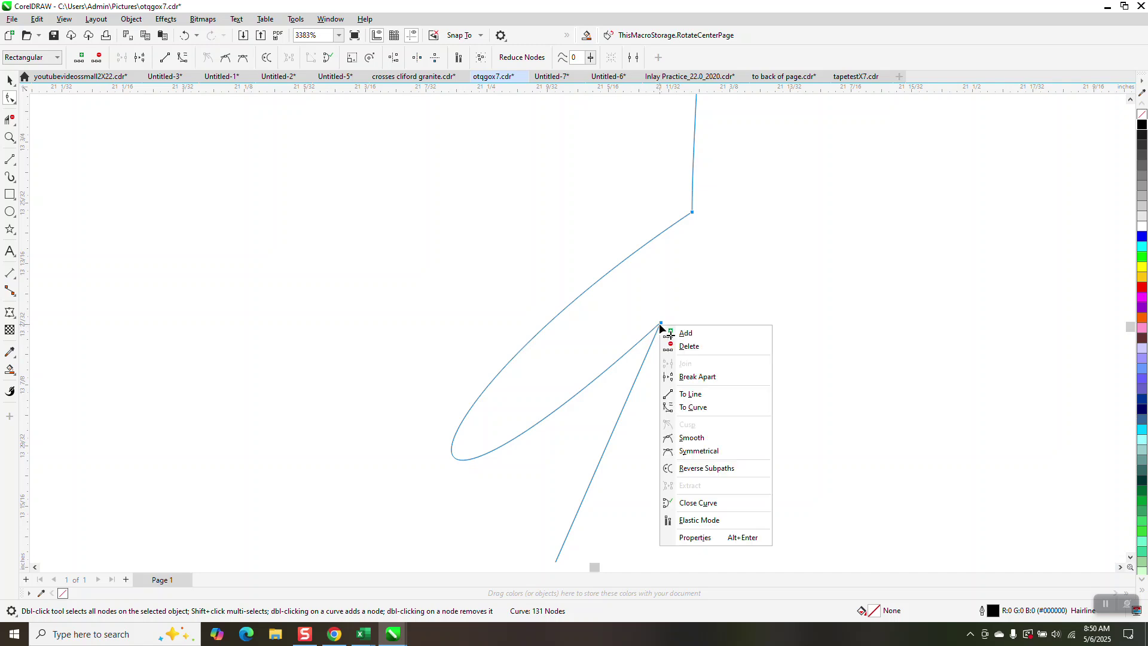
pyautogui.click(717, 389)
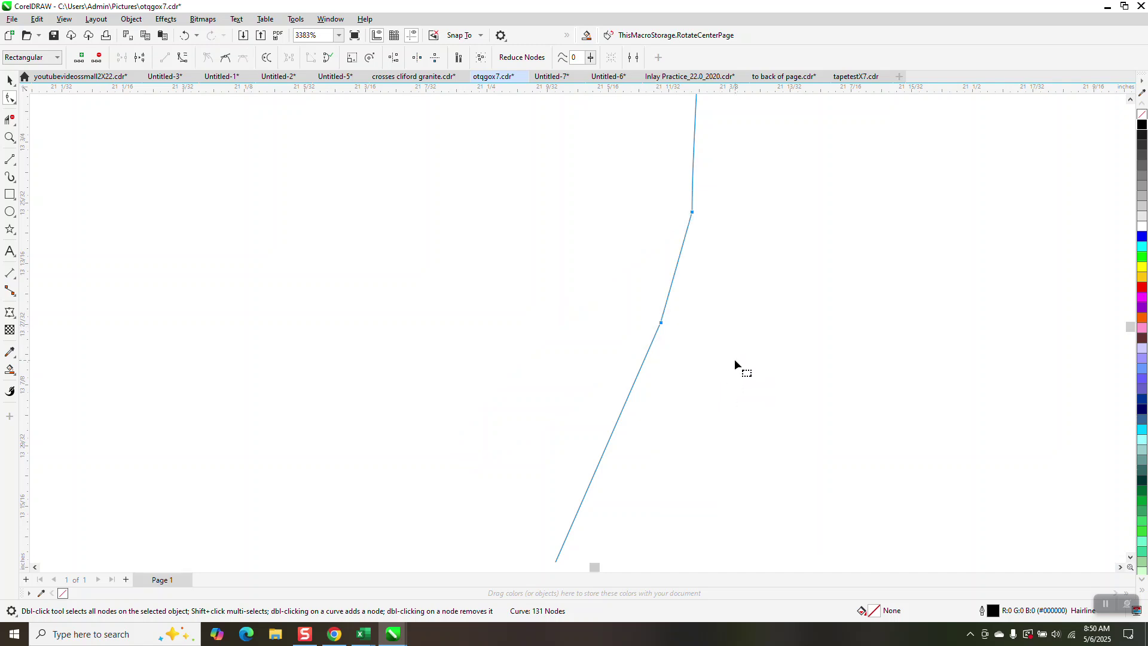
# Smooth the shield edge across the straightened first notch with the Smooth tool
pyautogui.click(14, 101)
pyautogui.click(47, 114)
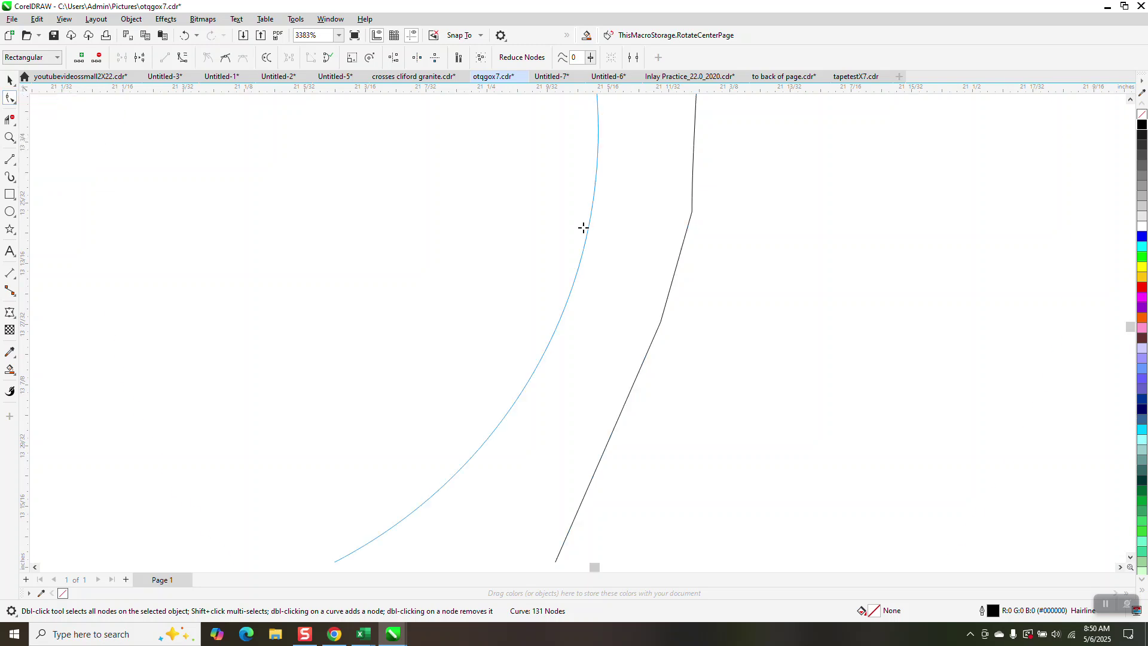
pyautogui.click(690, 229)
pyautogui.click(672, 276)
pyautogui.scroll(-6, 687, 281)
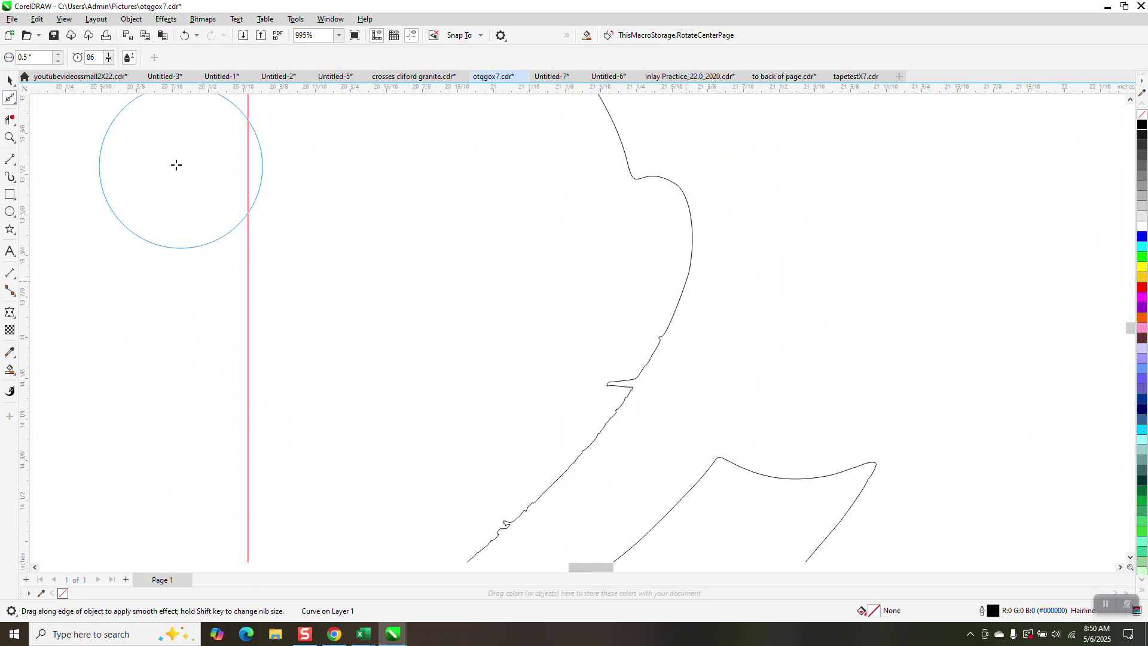
# Set the Smooth tool's nib size to 0.25" and smooth the jagged shield edge down to the second notch
pyautogui.click(9, 138)
pyautogui.moveTo(813, 445); pyautogui.dragTo(812, 446)
pyautogui.click(10, 101)
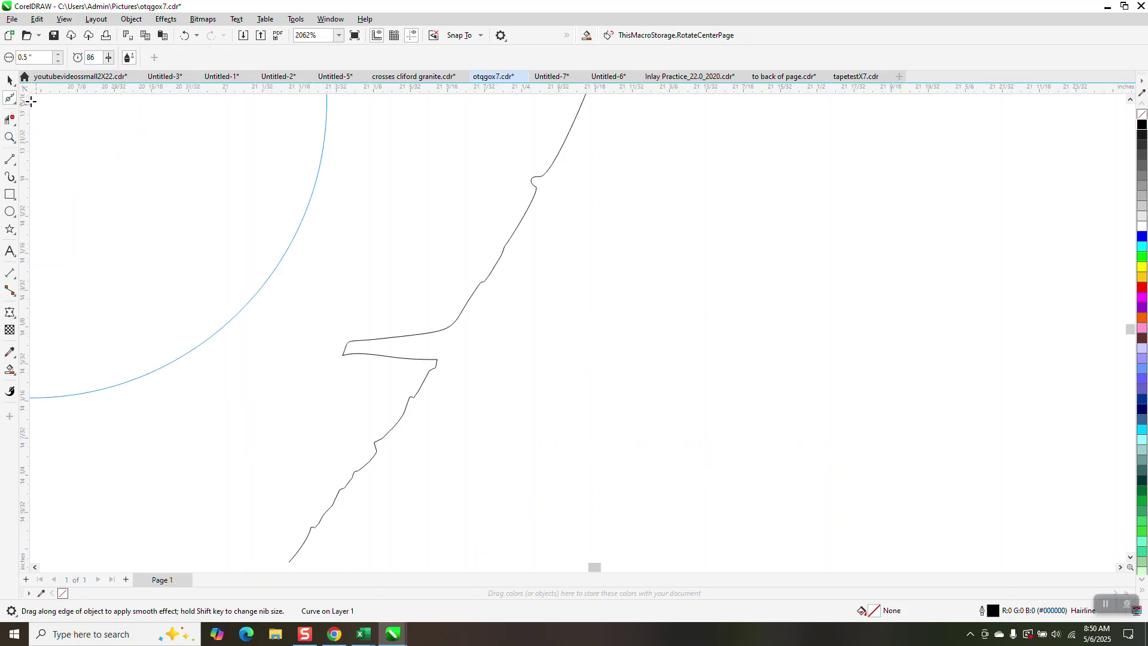
pyautogui.write('.25')
pyautogui.press('Return')
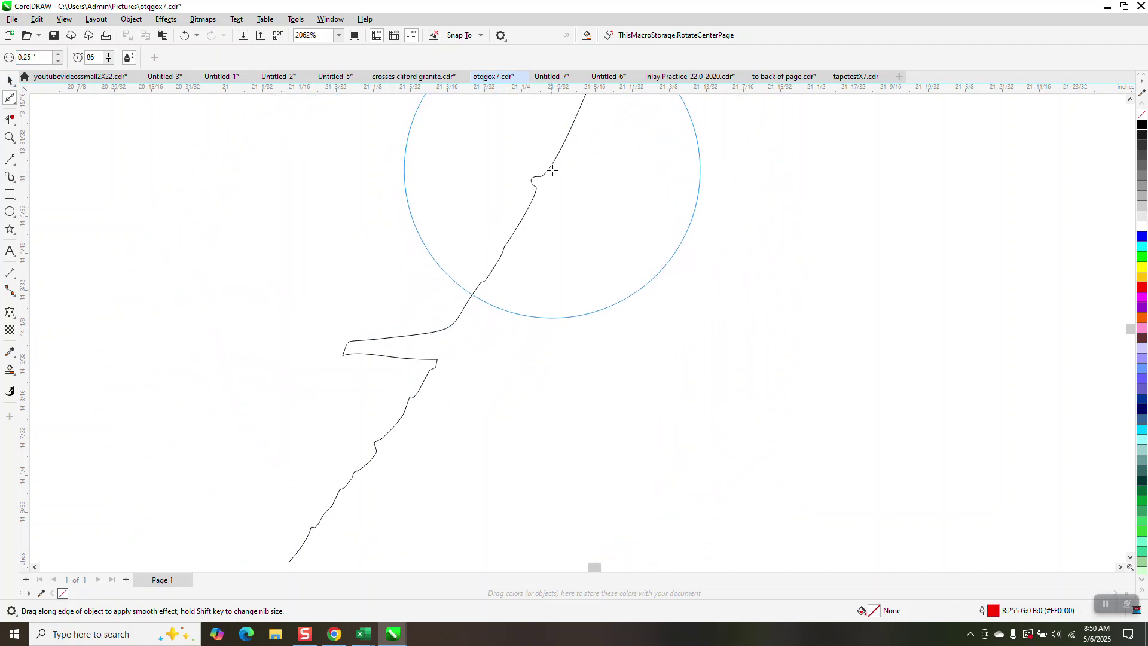
pyautogui.moveTo(547, 171)
pyautogui.mouseDown()
pyautogui.moveTo(426, 313)
pyautogui.moveTo(452, 334)
pyautogui.mouseUp()
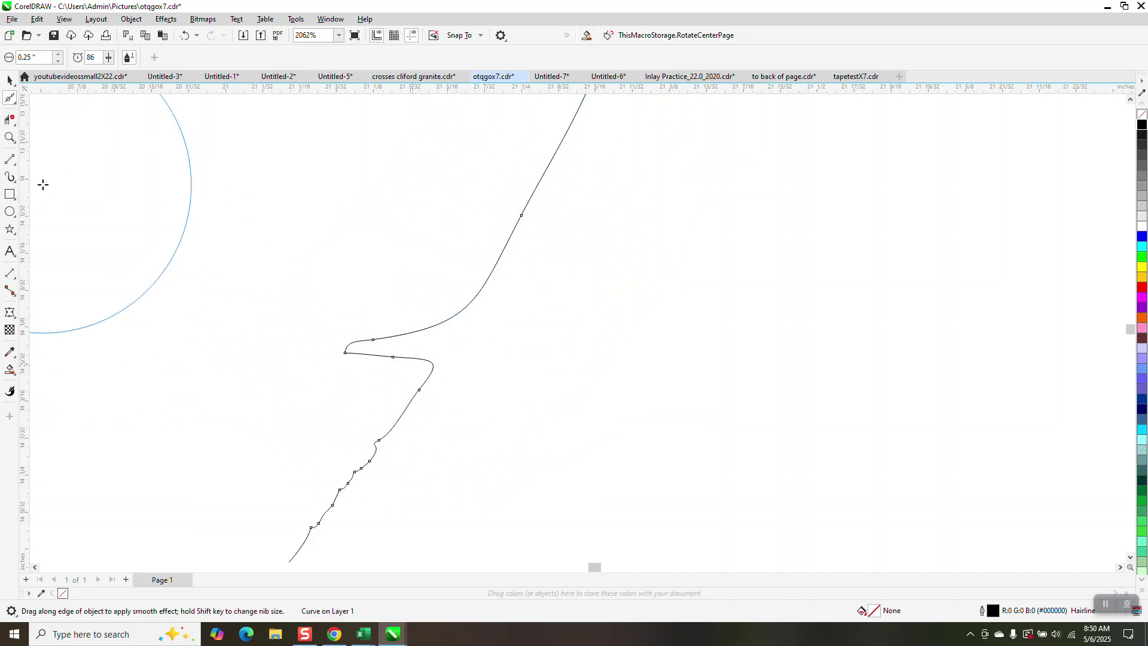
# Delete the pointed node at the second notch's inner tip
pyautogui.click(11, 139)
pyautogui.moveTo(425, 398); pyautogui.dragTo(601, 445)
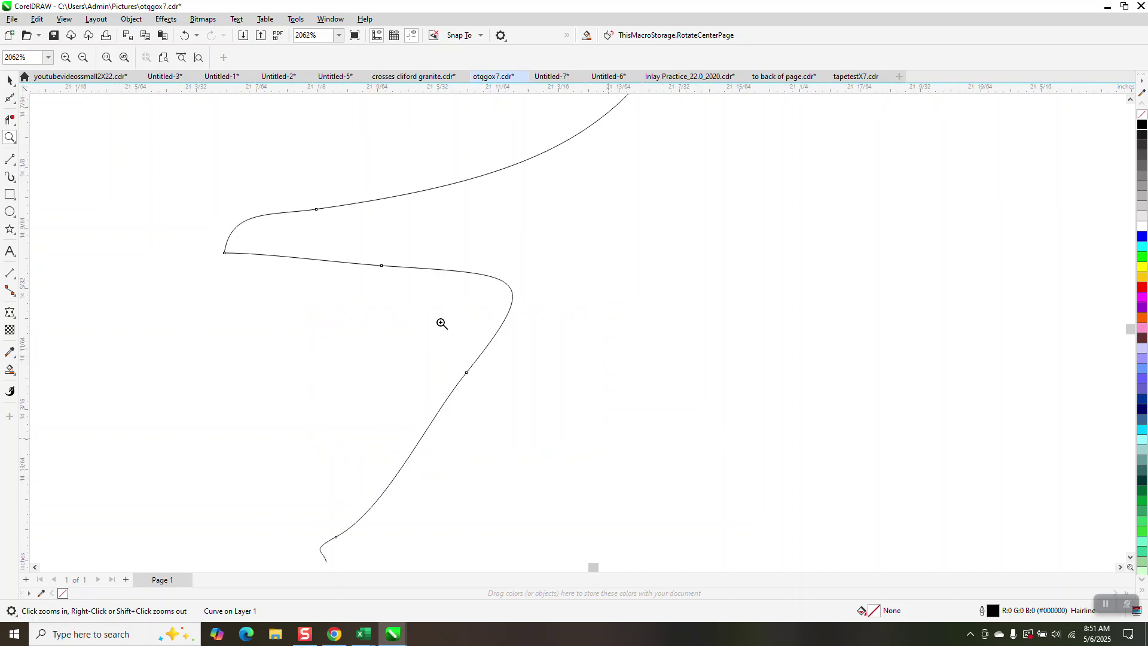
pyautogui.click(10, 99)
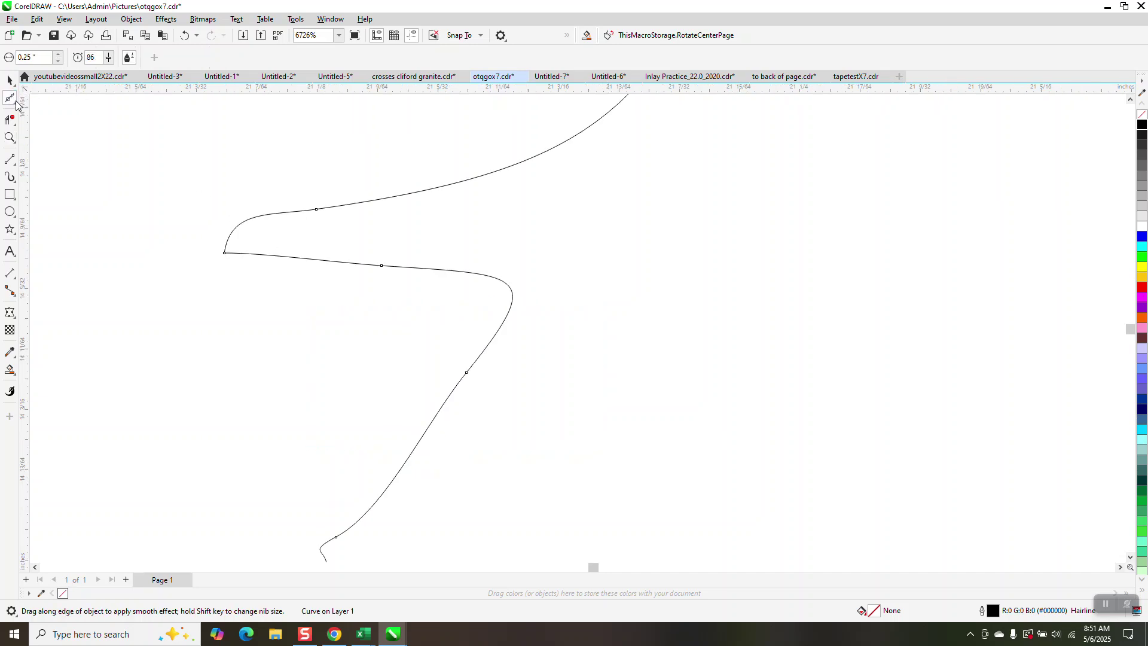
pyautogui.click(16, 105)
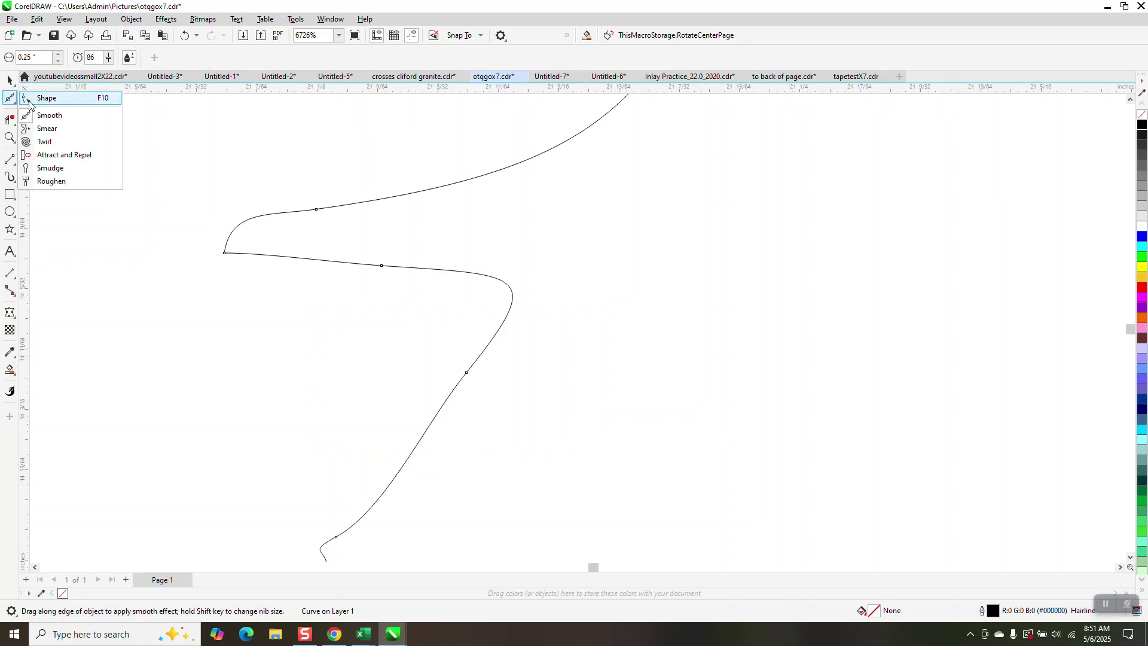
pyautogui.click(42, 95)
pyautogui.click(226, 254)
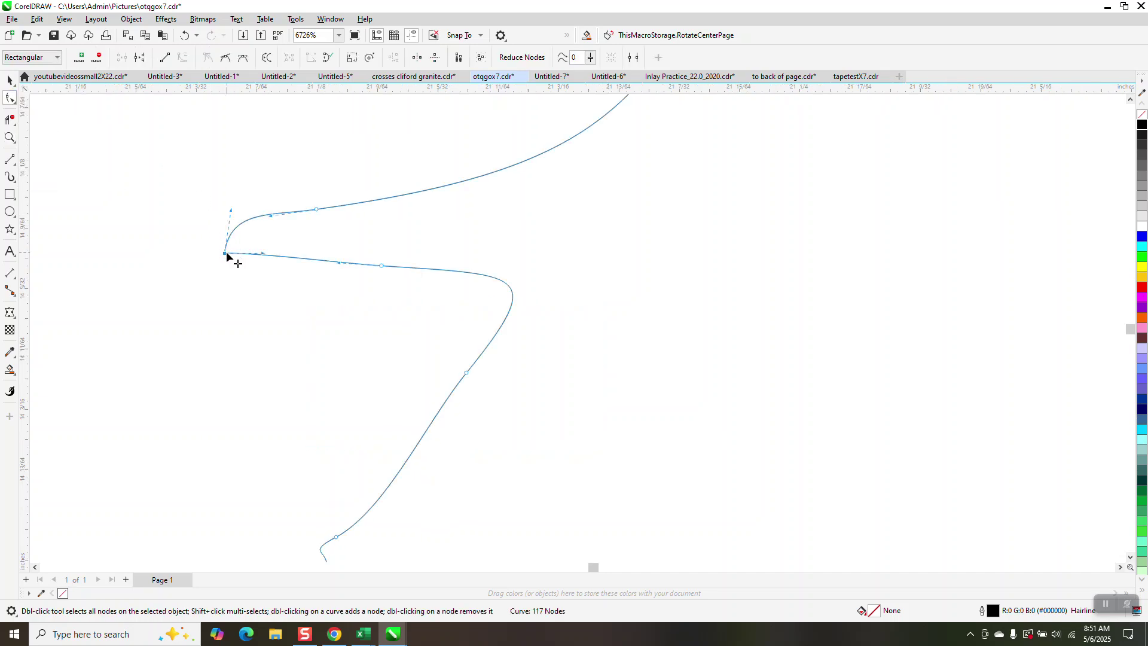
pyautogui.press('Delete')
# Delete the remaining nodes inside the second notch so the shield edge runs straight past it
pyautogui.scroll(-2, 475, 299)
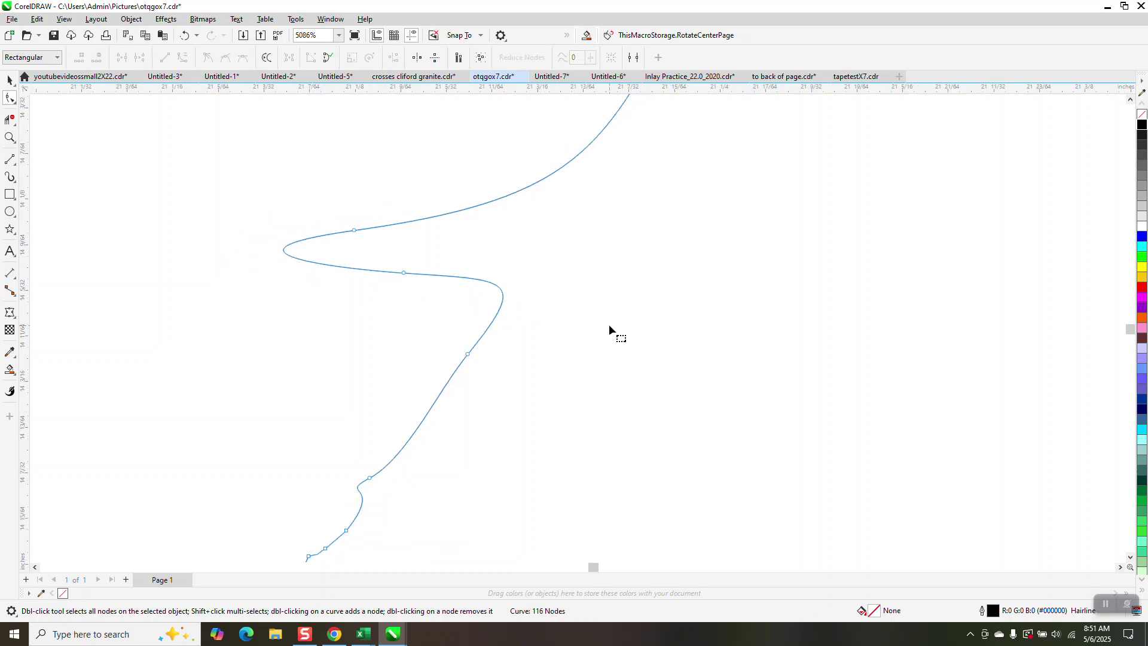
pyautogui.scroll(-1, 612, 203)
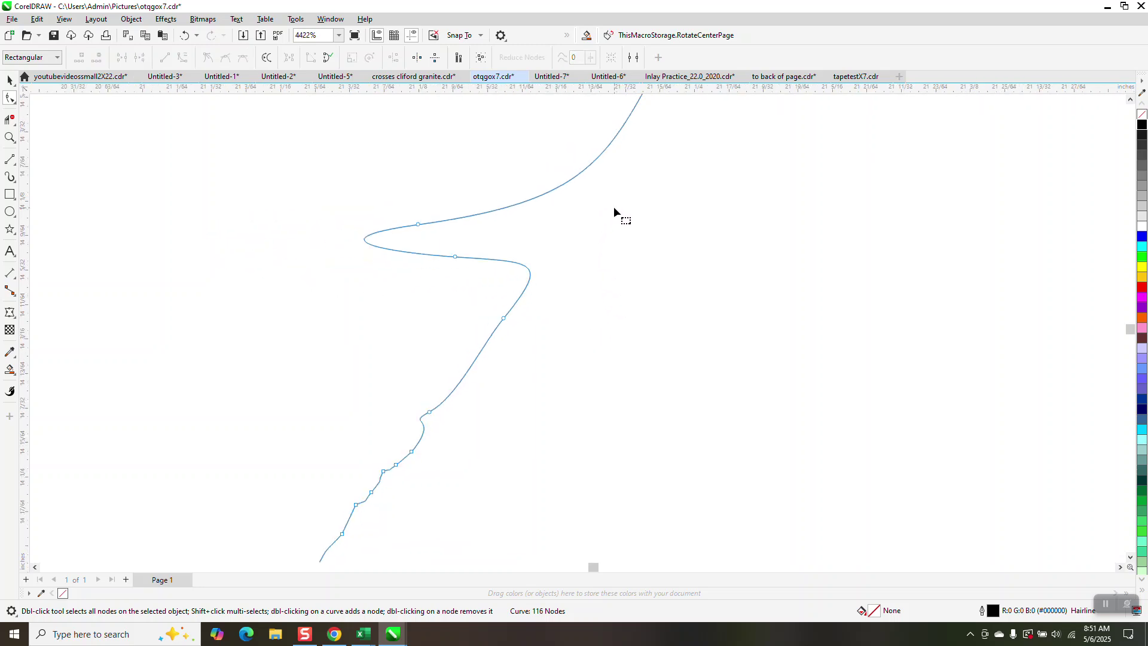
pyautogui.moveTo(440, 256); pyautogui.dragTo(475, 277)
pyautogui.press('Delete')
pyautogui.scroll(-1, 546, 271)
pyautogui.scroll(-6, 545, 236)
pyautogui.scroll(-1, 536, 247)
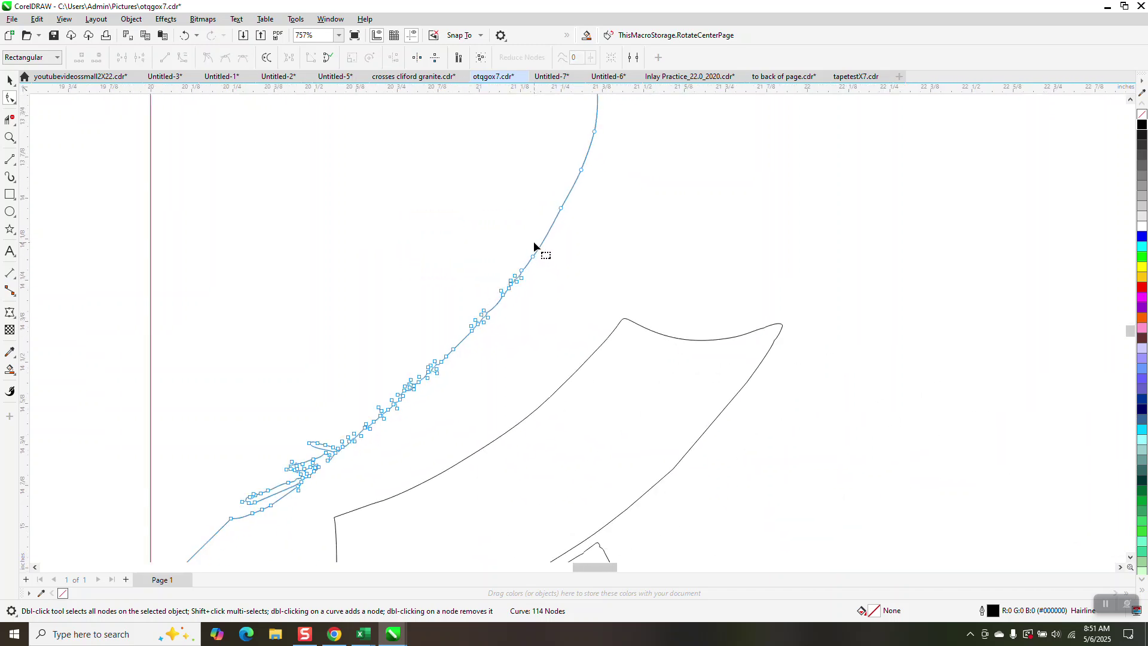
# Delete the clustered nodes of the middle spike on the shield's lower edge
pyautogui.click(10, 138)
pyautogui.moveTo(198, 413); pyautogui.dragTo(366, 508)
pyautogui.press('F10')
pyautogui.moveTo(605, 299); pyautogui.dragTo(701, 384)
pyautogui.press('Delete')
pyautogui.moveTo(719, 282); pyautogui.dragTo(774, 337)
pyautogui.press('Delete')
# Delete the middle spike's leftover nodes and convert the segment across its opening to a straight line
pyautogui.click(817, 276)
pyautogui.press('Delete')
pyautogui.click(716, 337)
pyautogui.press('Delete')
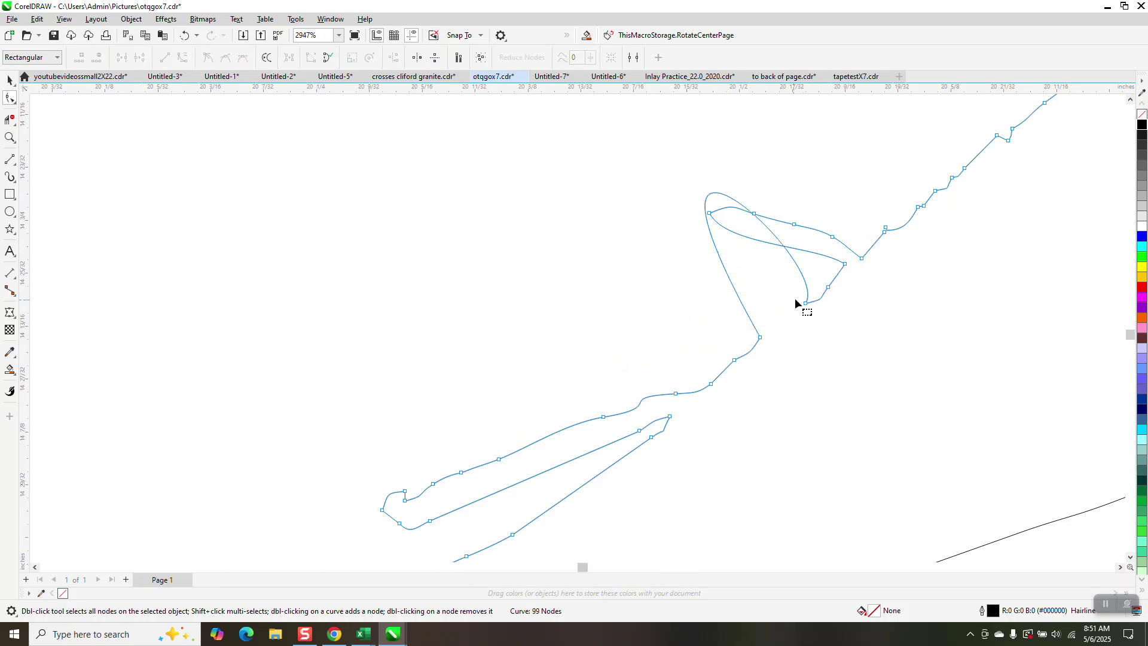
pyautogui.moveTo(751, 350); pyautogui.dragTo(751, 351)
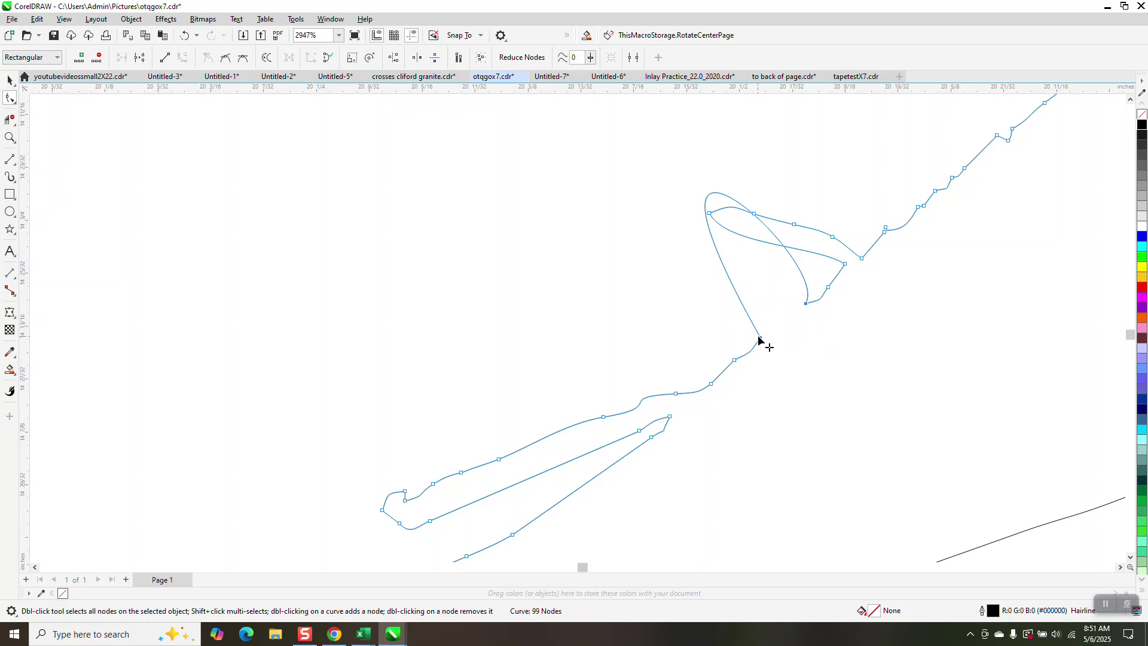
pyautogui.rightClick(759, 339)
pyautogui.click(802, 405)
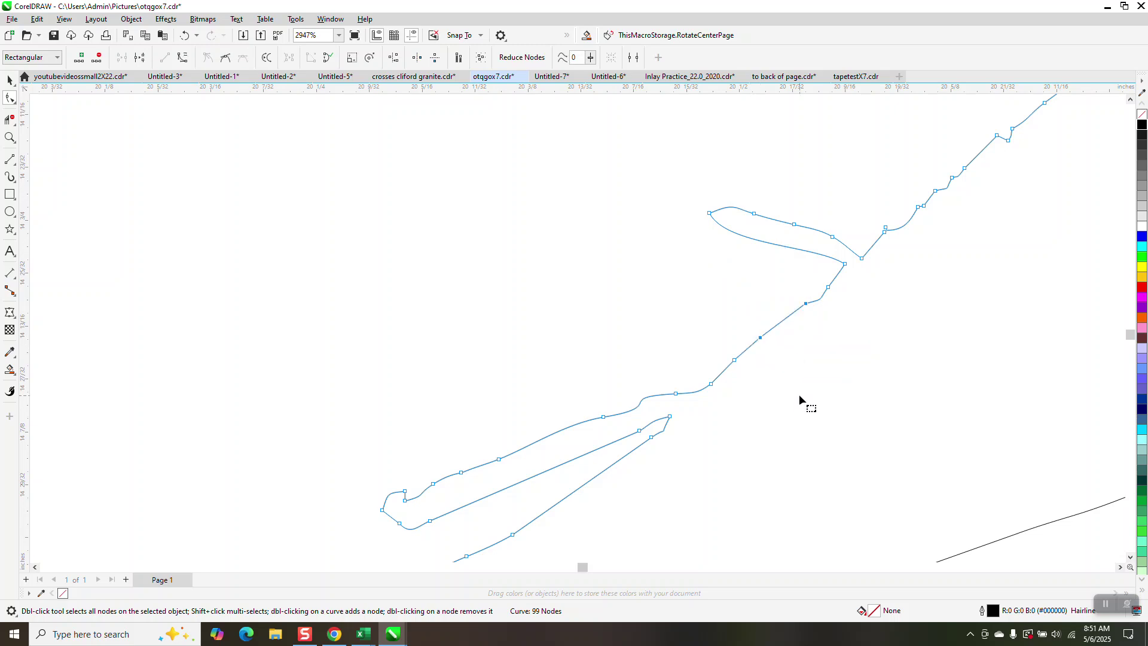
# Delete the nodes of the upper spike on the shield's lower edge and convert its segment to a straight line
pyautogui.moveTo(770, 261); pyautogui.dragTo(827, 278)
pyautogui.press('Delete')
pyautogui.rightClick(862, 261)
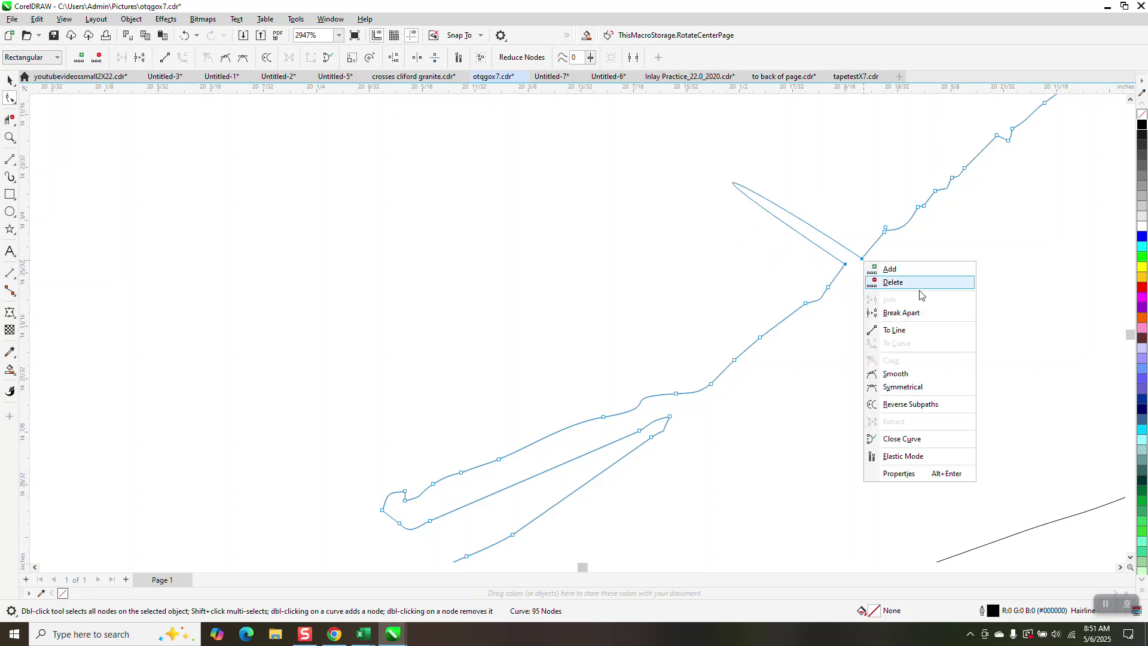
pyautogui.click(911, 330)
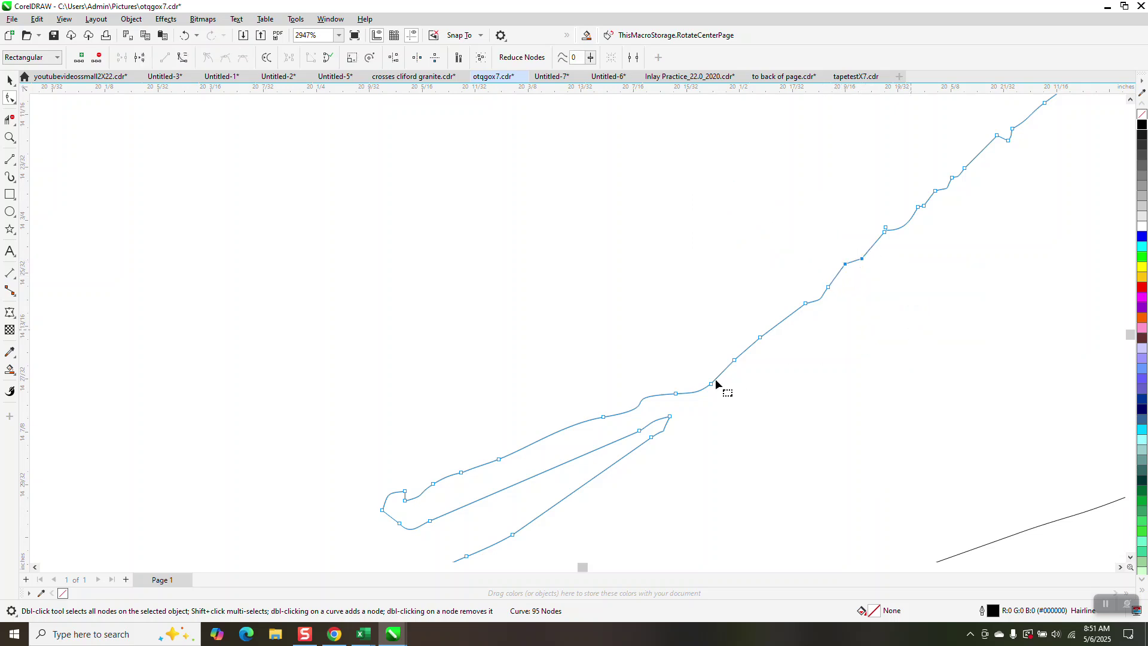
# Delete the nodes around the inner tip of the lowest spike on the shield's lower edge
pyautogui.scroll(-2, 657, 339)
pyautogui.moveTo(443, 426); pyautogui.dragTo(569, 461)
pyautogui.press('Delete')
pyautogui.moveTo(478, 443); pyautogui.dragTo(546, 469)
pyautogui.press('Delete')
# Delete the extra nodes along the lowest spike's upper and lower edges near its opening
pyautogui.moveTo(542, 392); pyautogui.dragTo(643, 401)
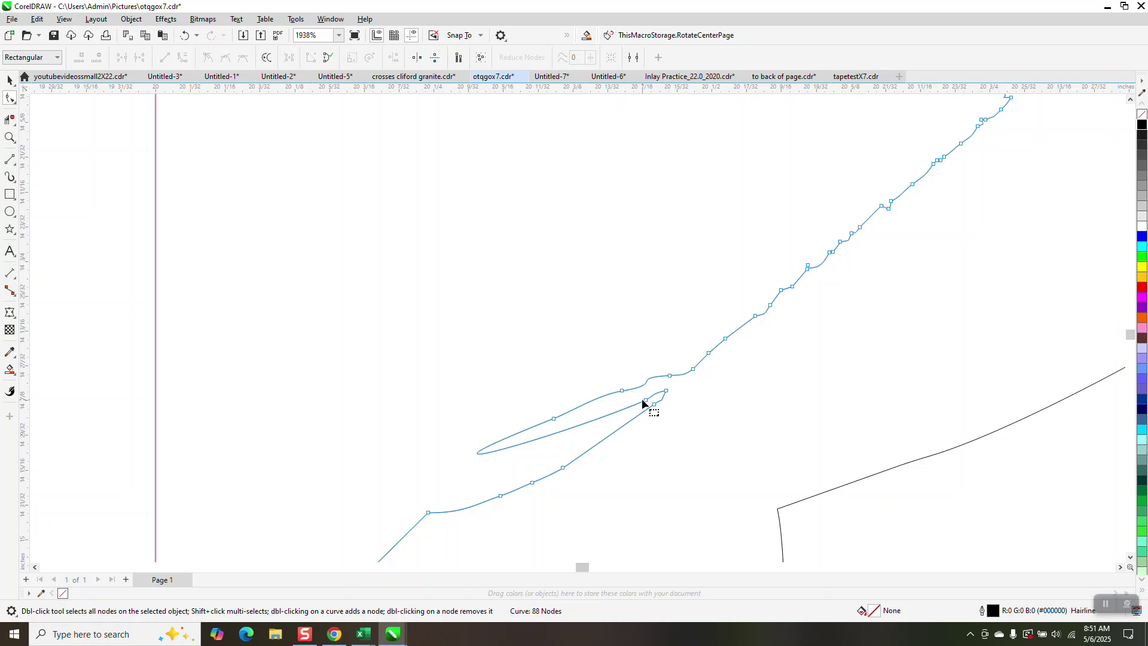
pyautogui.click(622, 392)
pyautogui.press('Delete')
pyautogui.click(647, 400)
pyautogui.press('Delete')
# Delete the nodes along the upper edge of the lowest spike's opening and convert the selected segments to straight lines
pyautogui.moveTo(698, 399); pyautogui.dragTo(698, 399)
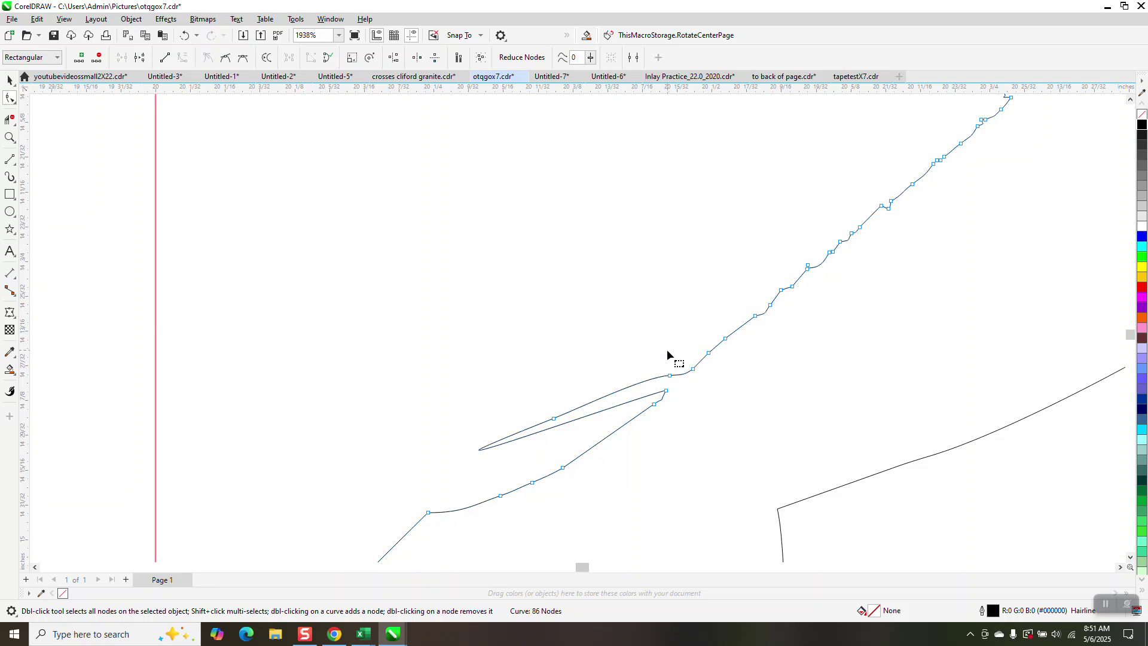
pyautogui.click(670, 376)
pyautogui.press('Delete')
pyautogui.moveTo(653, 361); pyautogui.dragTo(695, 380)
pyautogui.rightClick(694, 373)
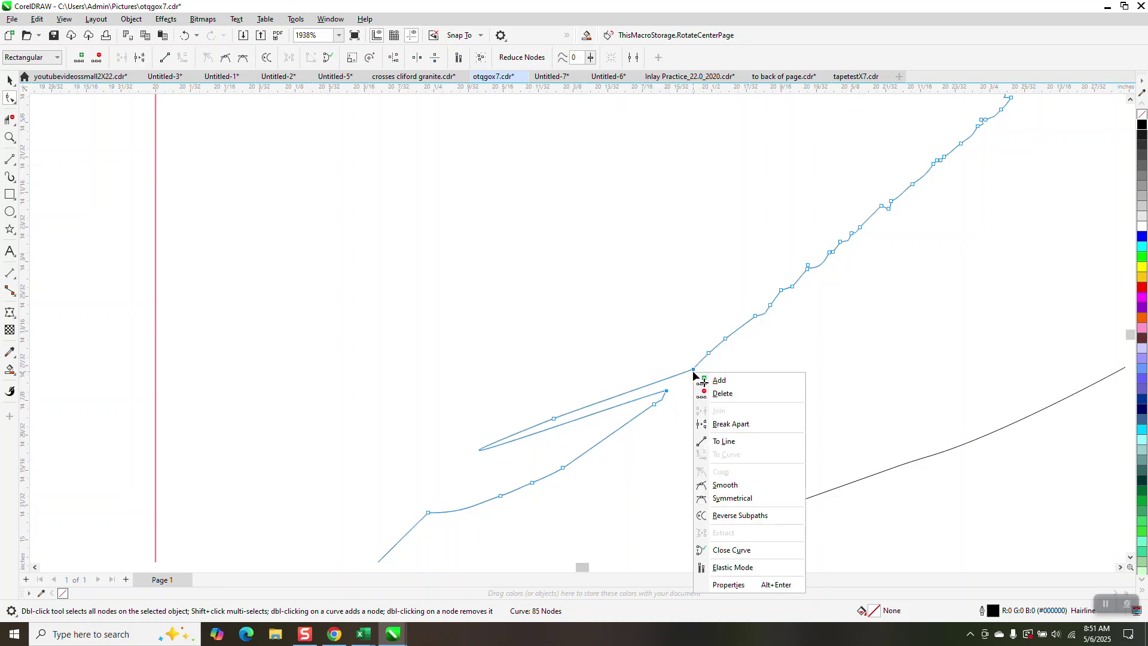
pyautogui.click(723, 440)
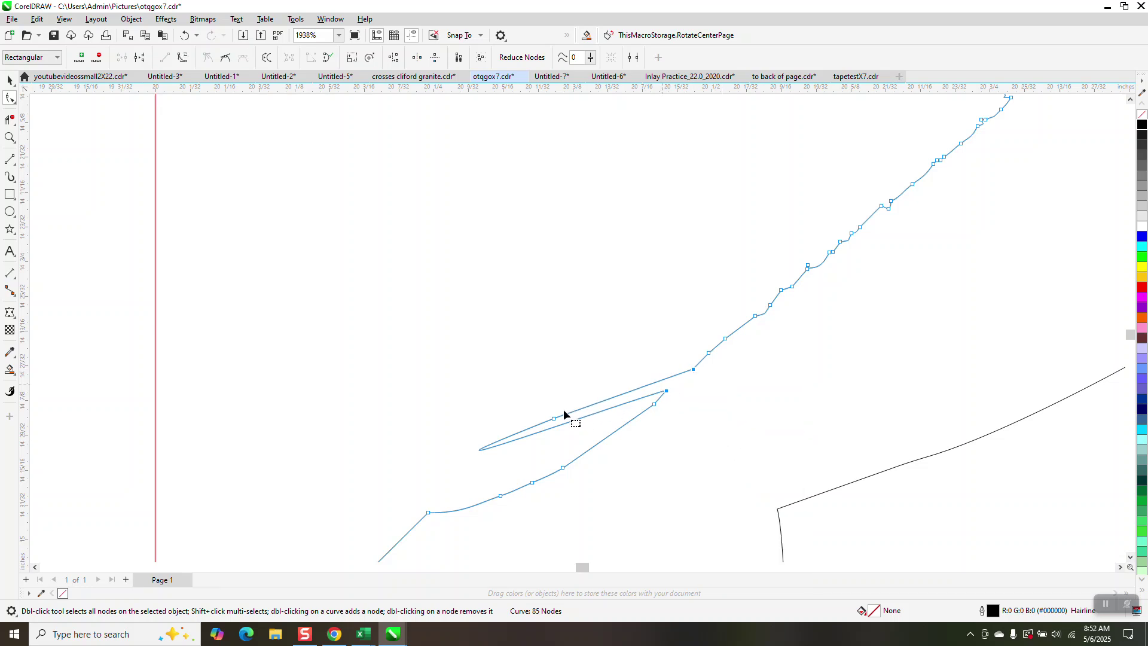
# Delete the lowest spike's leftover node and convert the segments across its opening to straight lines
pyautogui.press('Delete')
pyautogui.moveTo(640, 368); pyautogui.dragTo(712, 407)
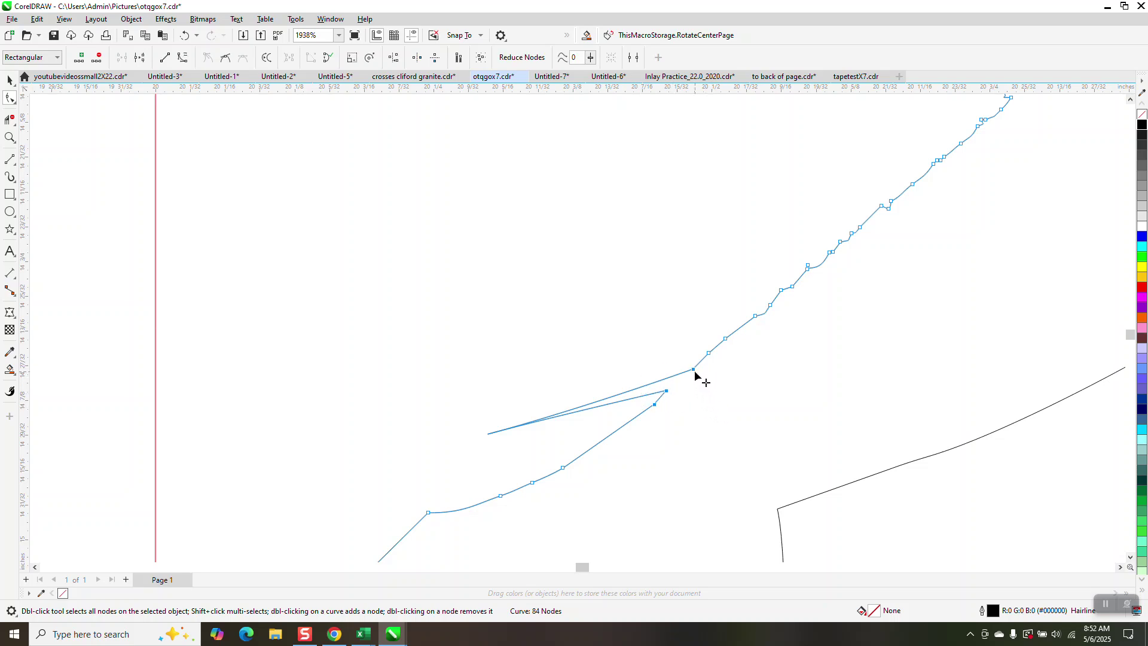
pyautogui.rightClick(695, 373)
pyautogui.click(726, 441)
# Smooth the jagged lower-right edge of the shield outline with the Smooth tool
pyautogui.scroll(-1, 727, 436)
pyautogui.scroll(-2, 704, 406)
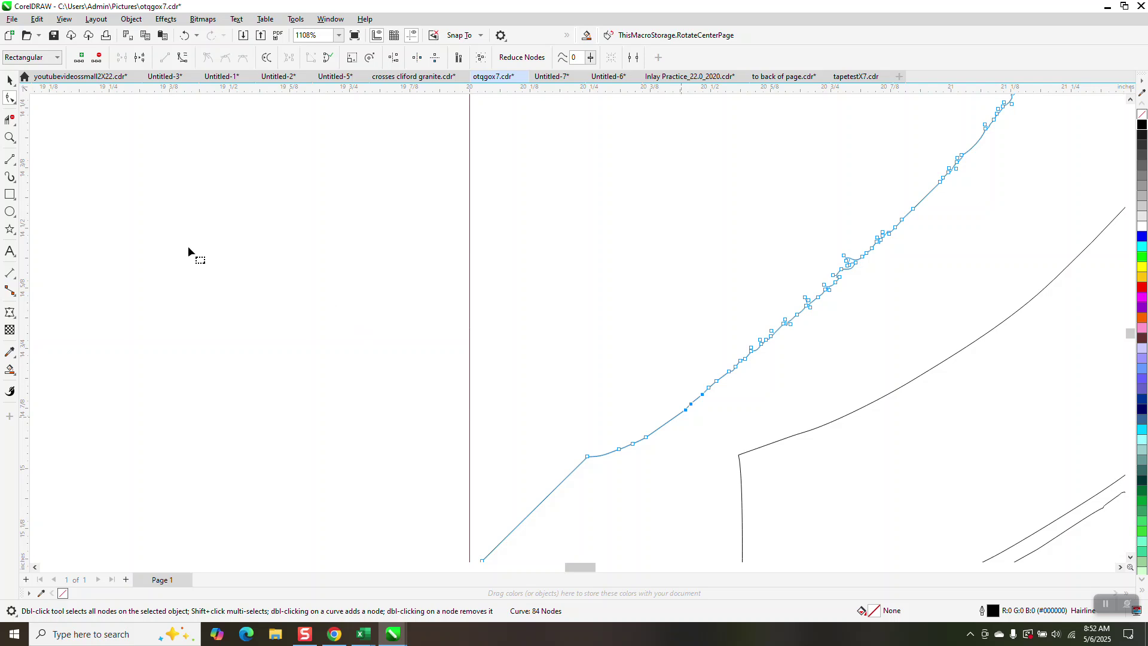
pyautogui.click(15, 103)
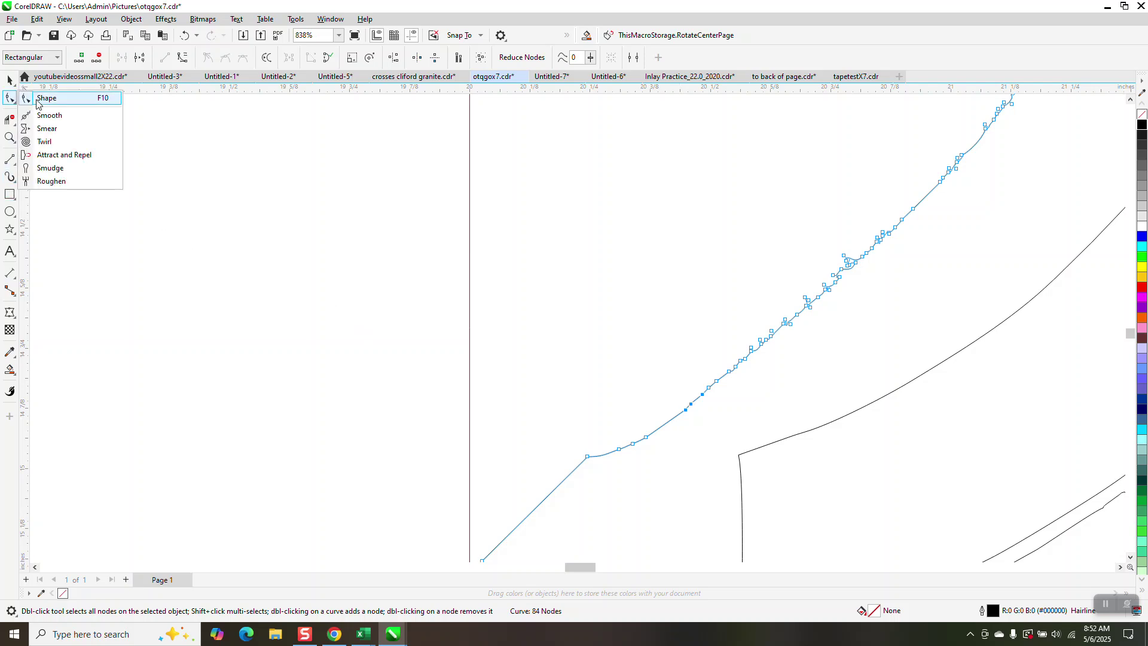
pyautogui.click(50, 116)
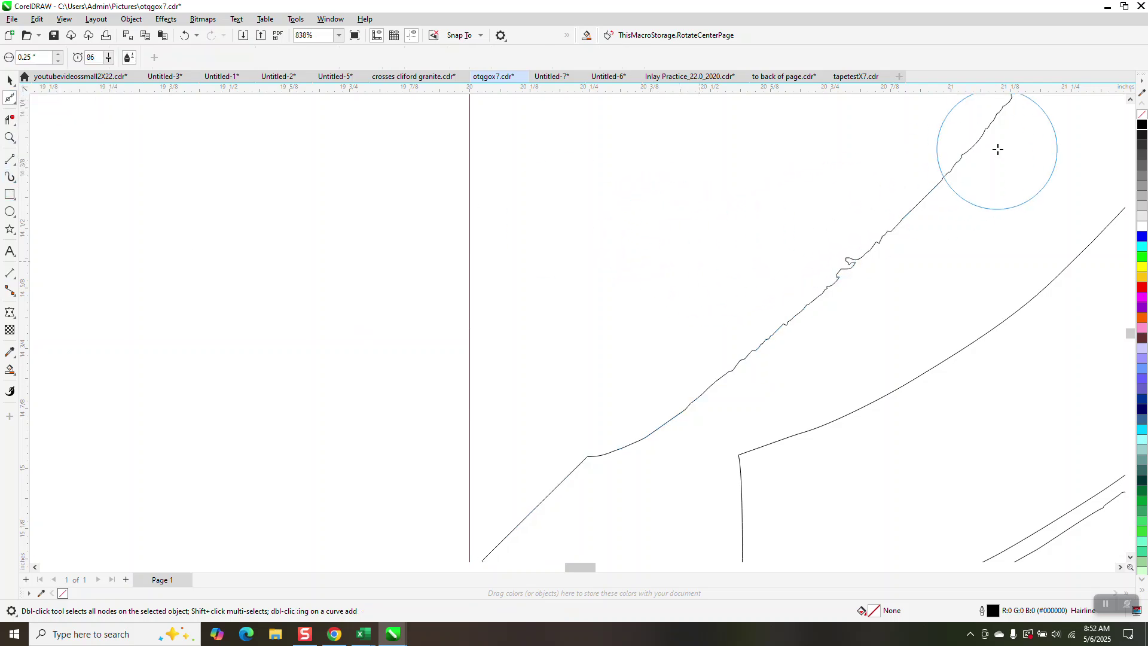
pyautogui.moveTo(970, 149)
pyautogui.mouseDown()
pyautogui.moveTo(687, 402)
pyautogui.moveTo(588, 465)
pyautogui.moveTo(610, 439)
pyautogui.moveTo(646, 436)
pyautogui.moveTo(694, 403)
pyautogui.moveTo(896, 233)
pyautogui.moveTo(782, 358)
pyautogui.mouseUp()
pyautogui.scroll(-1, 774, 425)
pyautogui.moveTo(840, 302)
pyautogui.mouseDown()
pyautogui.moveTo(893, 250)
pyautogui.moveTo(949, 155)
pyautogui.moveTo(923, 234)
pyautogui.moveTo(817, 355)
pyautogui.moveTo(931, 210)
pyautogui.moveTo(873, 299)
pyautogui.mouseUp()
# Smooth out the small notch in the bottom banner's lower edge near the red centre line
pyautogui.scroll(-1, 813, 251)
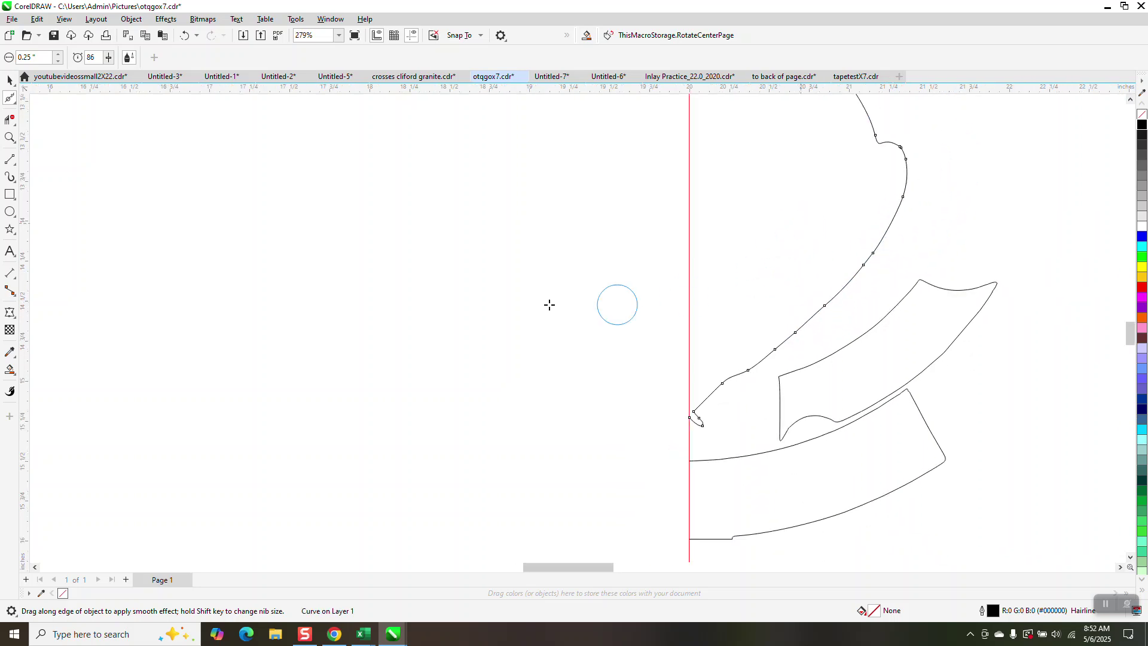
pyautogui.click(10, 137)
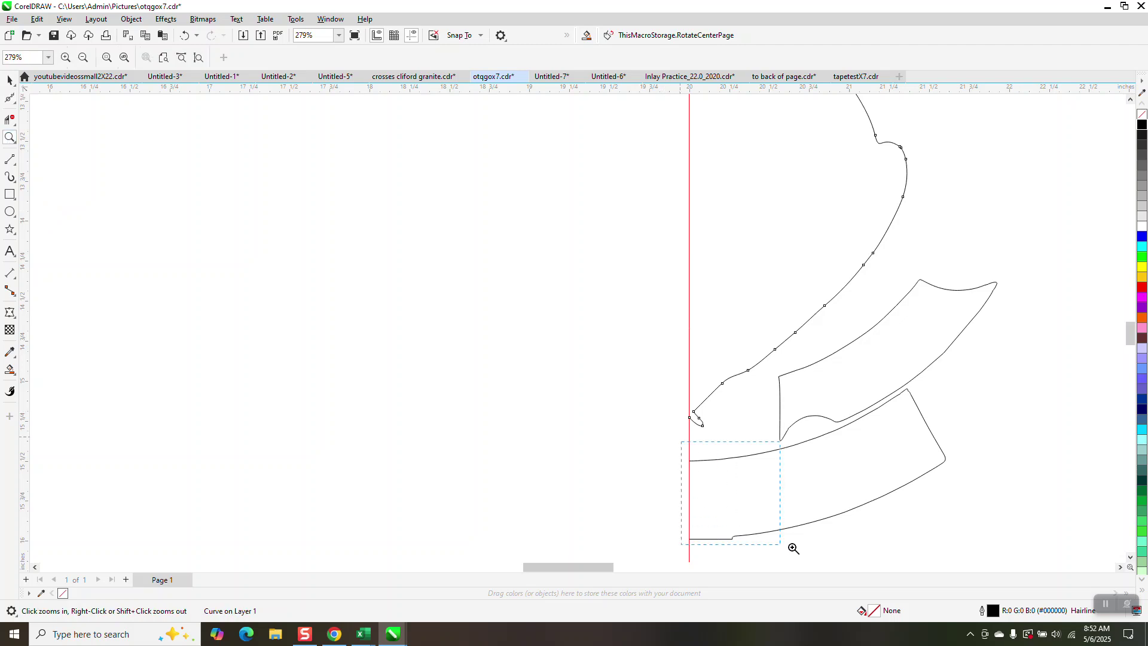
pyautogui.moveTo(768, 543); pyautogui.dragTo(769, 544)
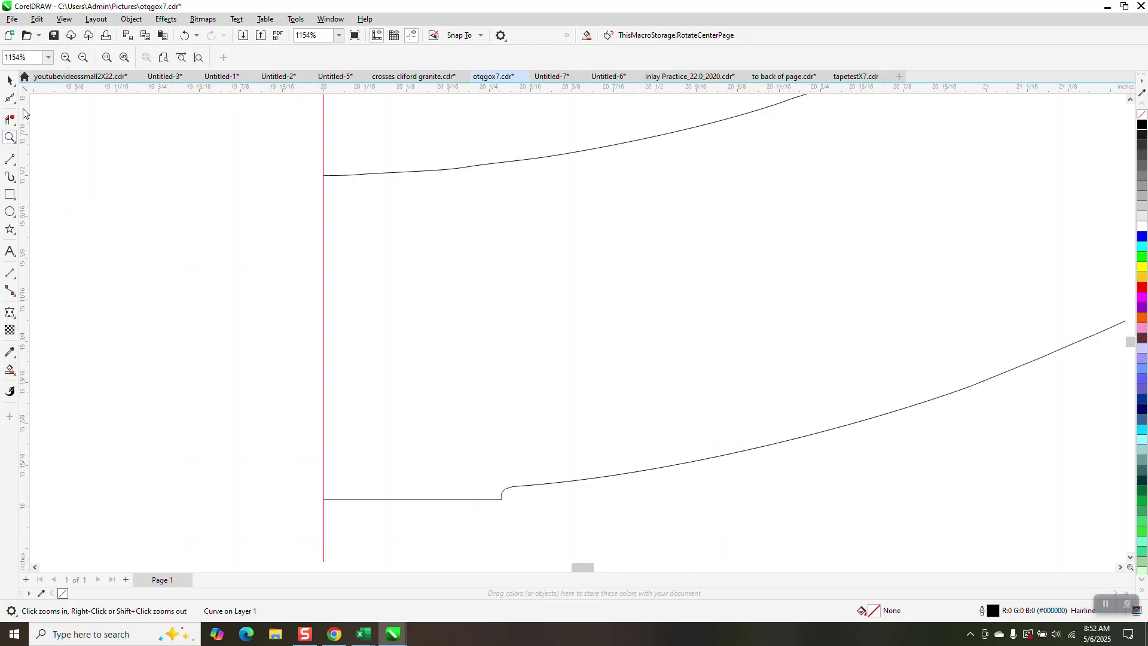
pyautogui.click(15, 103)
pyautogui.click(48, 115)
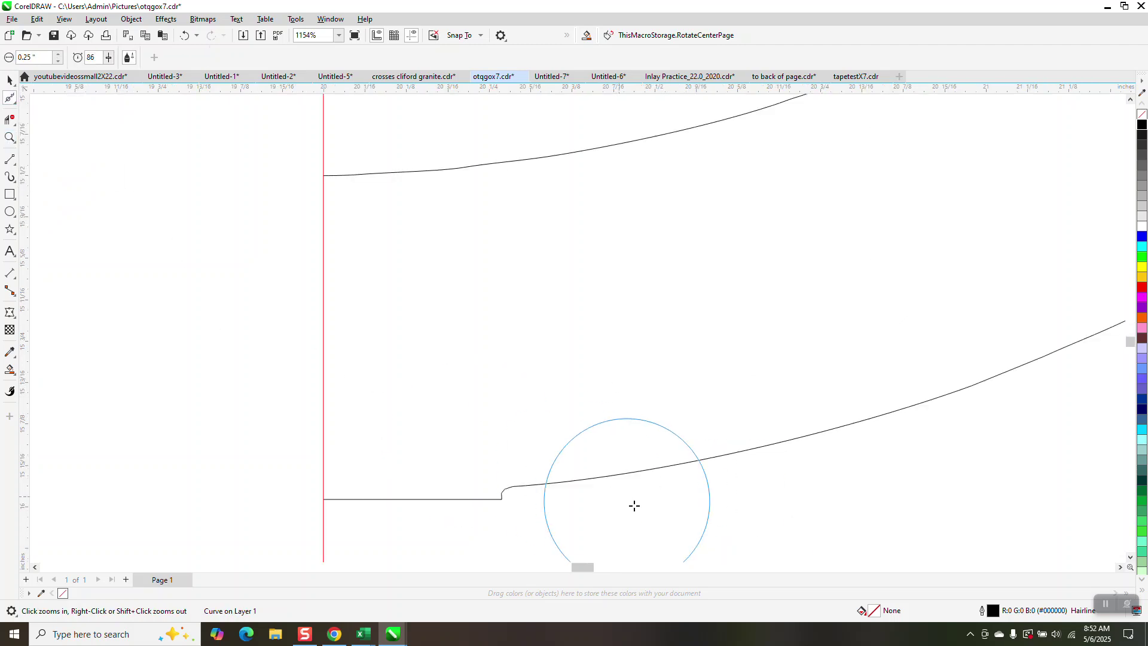
pyautogui.moveTo(510, 494)
pyautogui.mouseDown()
pyautogui.moveTo(449, 499)
pyautogui.moveTo(720, 461)
pyautogui.moveTo(418, 504)
pyautogui.moveTo(599, 487)
pyautogui.moveTo(1048, 387)
pyautogui.moveTo(574, 517)
pyautogui.mouseUp()
# Delete the nodes forming the small hook at the shield's bottom tip beside the red centre line
pyautogui.scroll(-1, 571, 524)
pyautogui.scroll(-1, 570, 525)
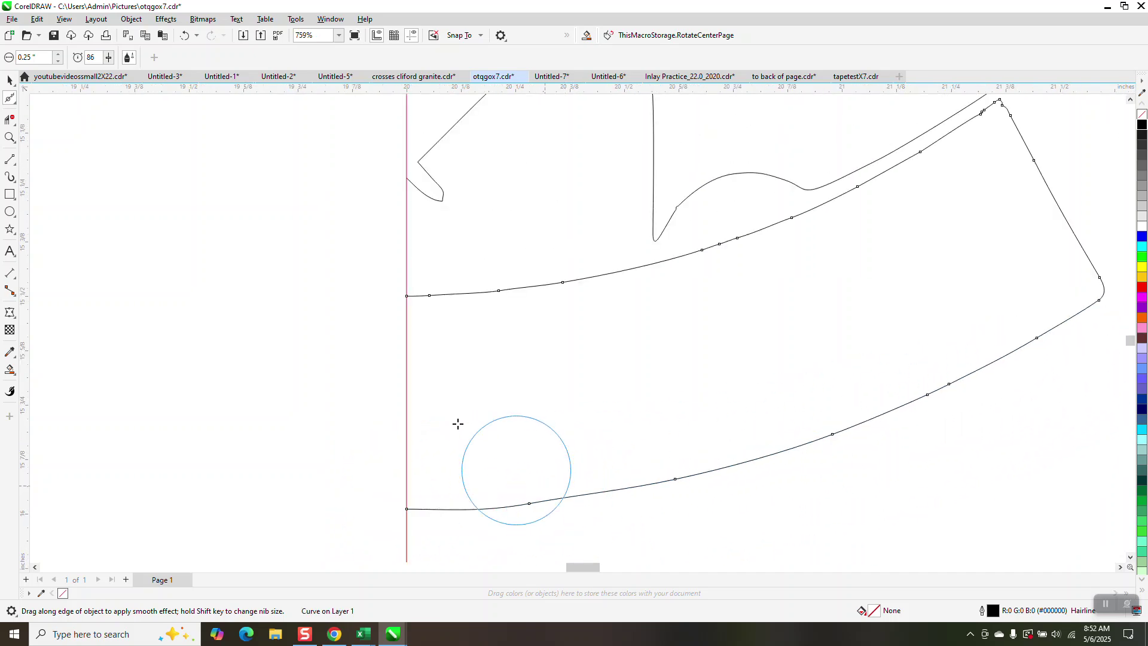
pyautogui.click(10, 138)
pyautogui.moveTo(345, 137); pyautogui.dragTo(476, 228)
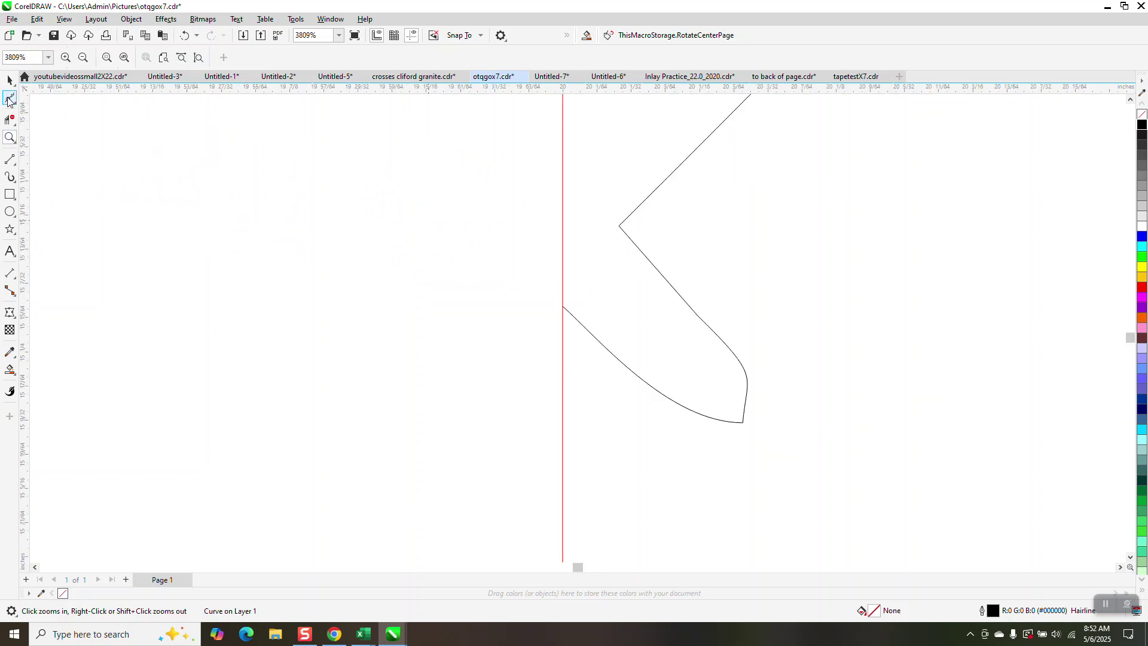
pyautogui.click(16, 101)
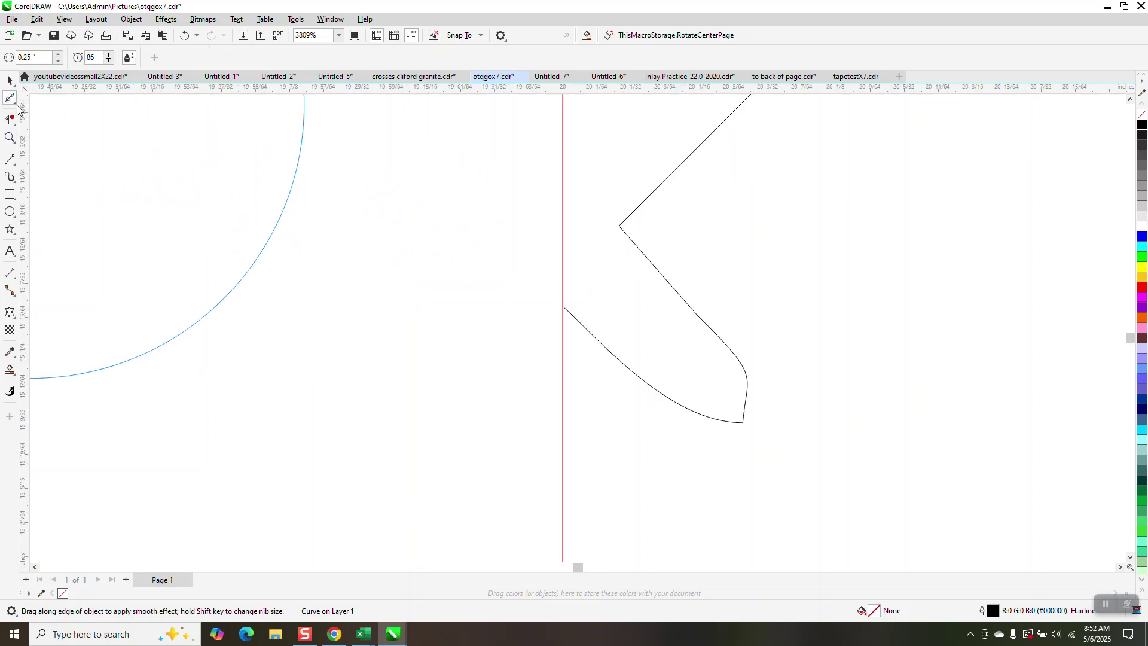
pyautogui.click(13, 100)
pyautogui.click(89, 98)
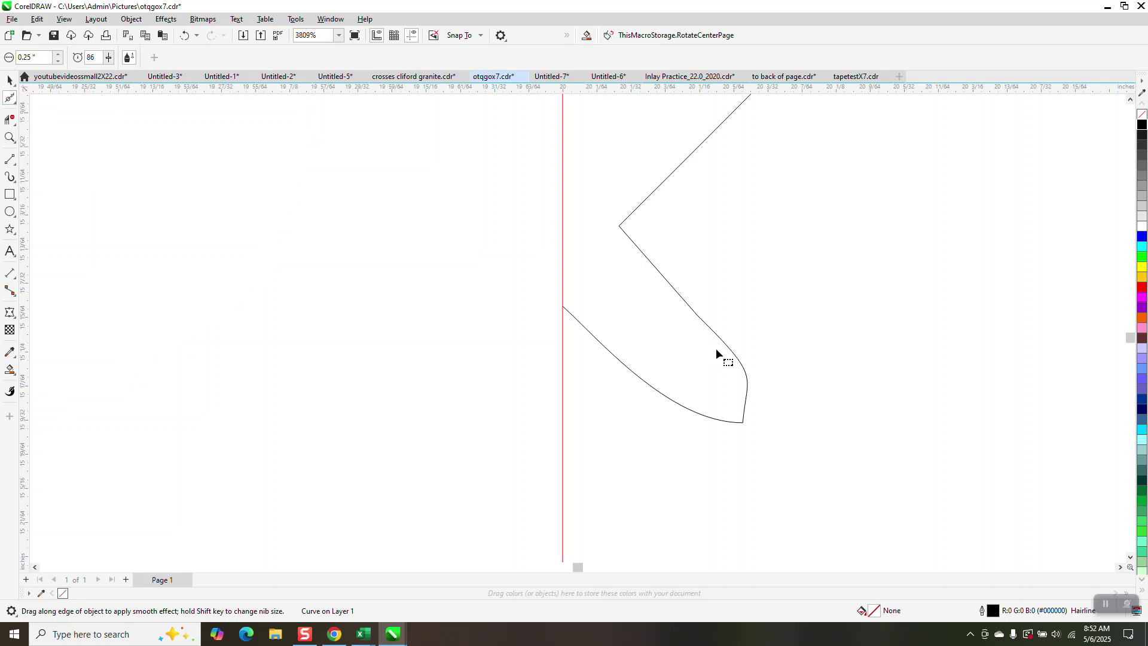
pyautogui.click(746, 401)
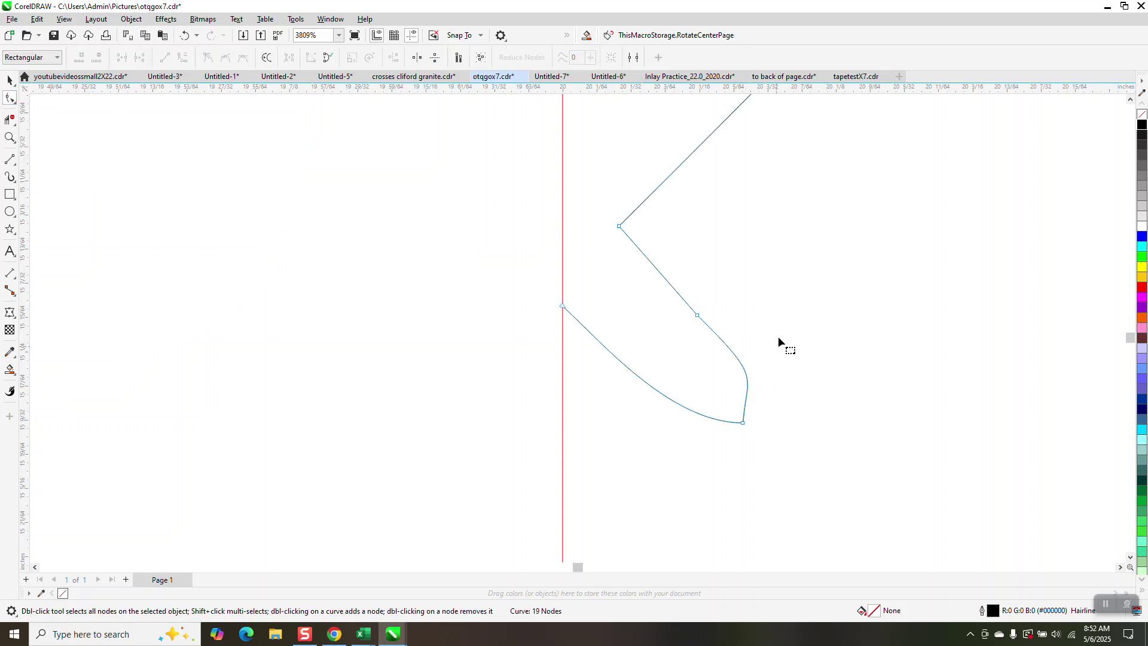
pyautogui.moveTo(853, 264); pyautogui.dragTo(648, 472)
pyautogui.press('Delete')
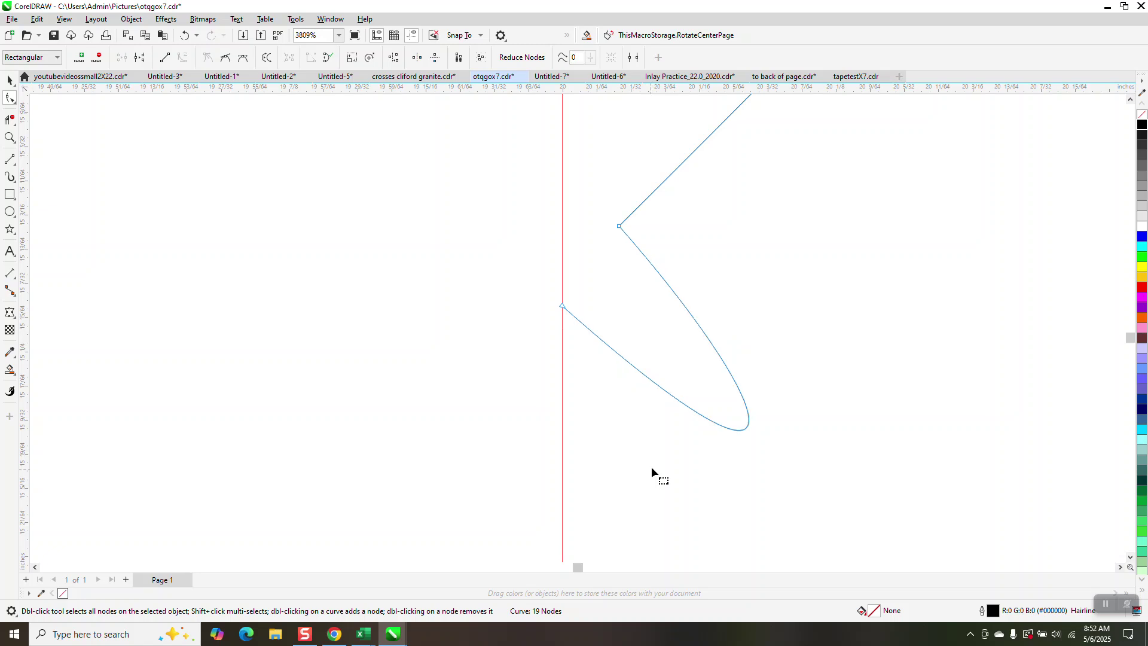
# Convert the bulging segment at the shield's bottom tip to a straight line ending on the centre line
pyautogui.moveTo(642, 216); pyautogui.dragTo(512, 342)
pyautogui.rightClick(562, 309)
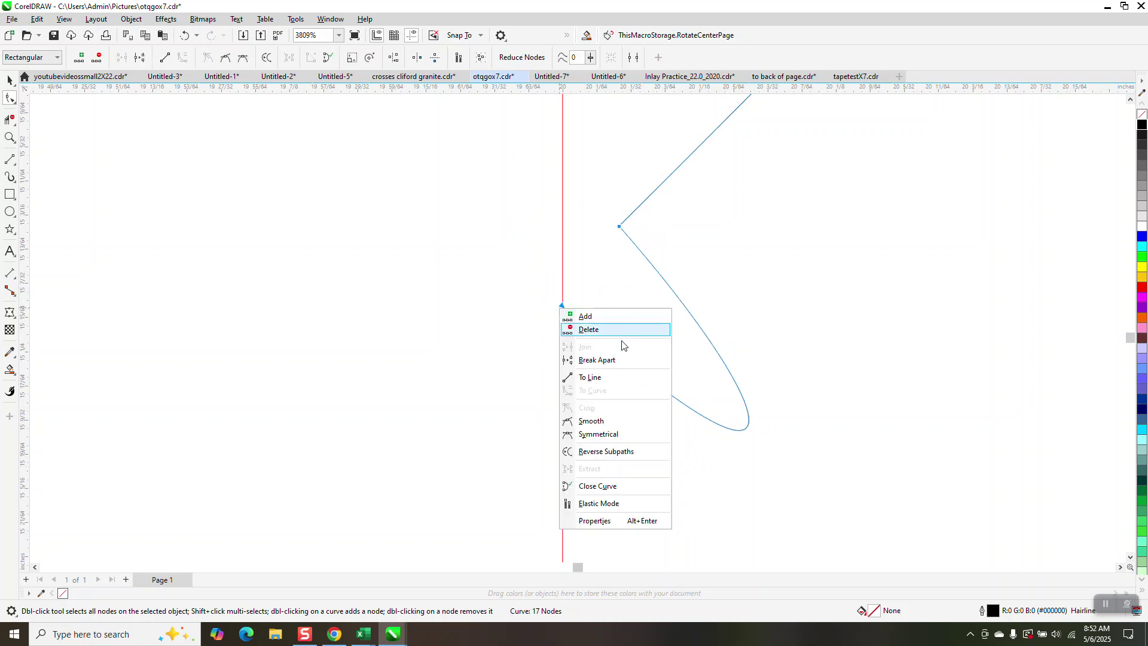
pyautogui.click(592, 376)
# Smooth the shield's lower edge down to its bottom tip with the Smooth tool
pyautogui.scroll(-3, 587, 405)
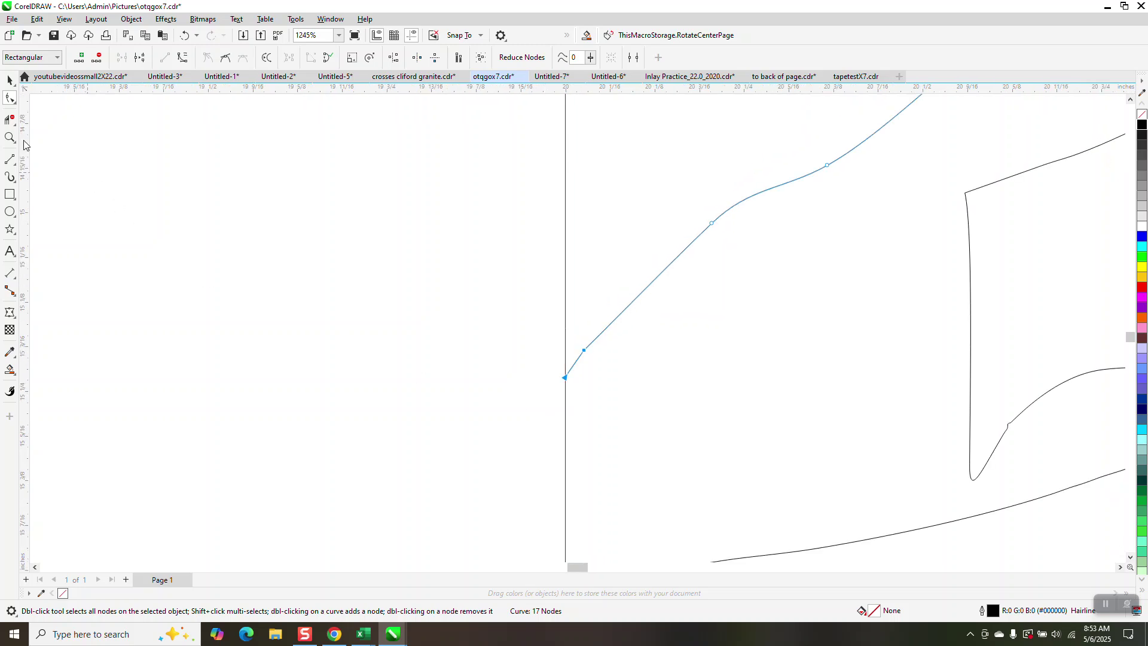
pyautogui.click(15, 106)
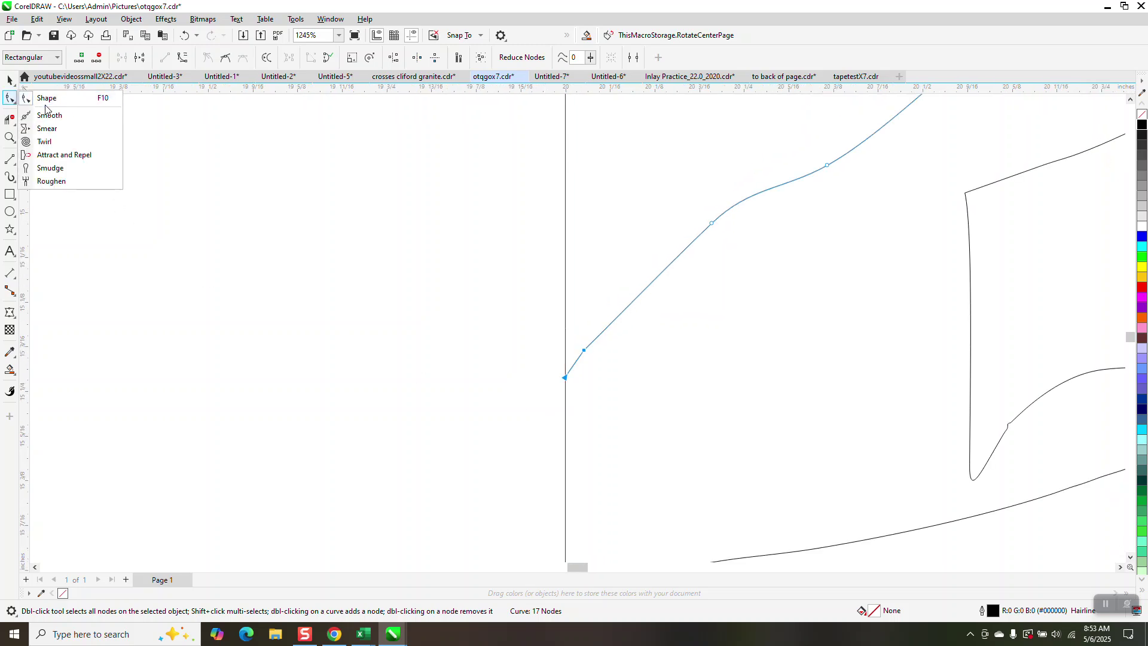
pyautogui.click(50, 119)
pyautogui.moveTo(615, 285)
pyautogui.mouseDown()
pyautogui.moveTo(594, 344)
pyautogui.moveTo(733, 210)
pyautogui.mouseUp()
pyautogui.scroll(-3, 494, 482)
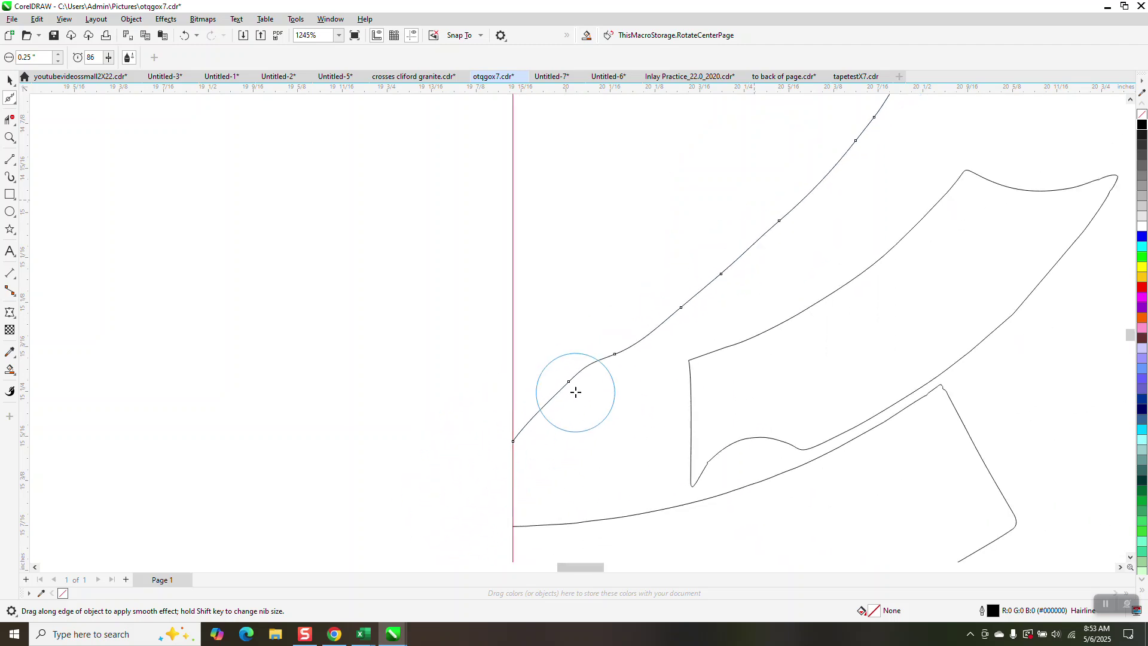
pyautogui.moveTo(872, 126)
pyautogui.mouseDown()
pyautogui.moveTo(738, 264)
pyautogui.moveTo(617, 348)
pyautogui.moveTo(530, 385)
pyautogui.mouseUp()
# Select the side banner outline and smooth its vertical inner end
pyautogui.scroll(-1, 482, 366)
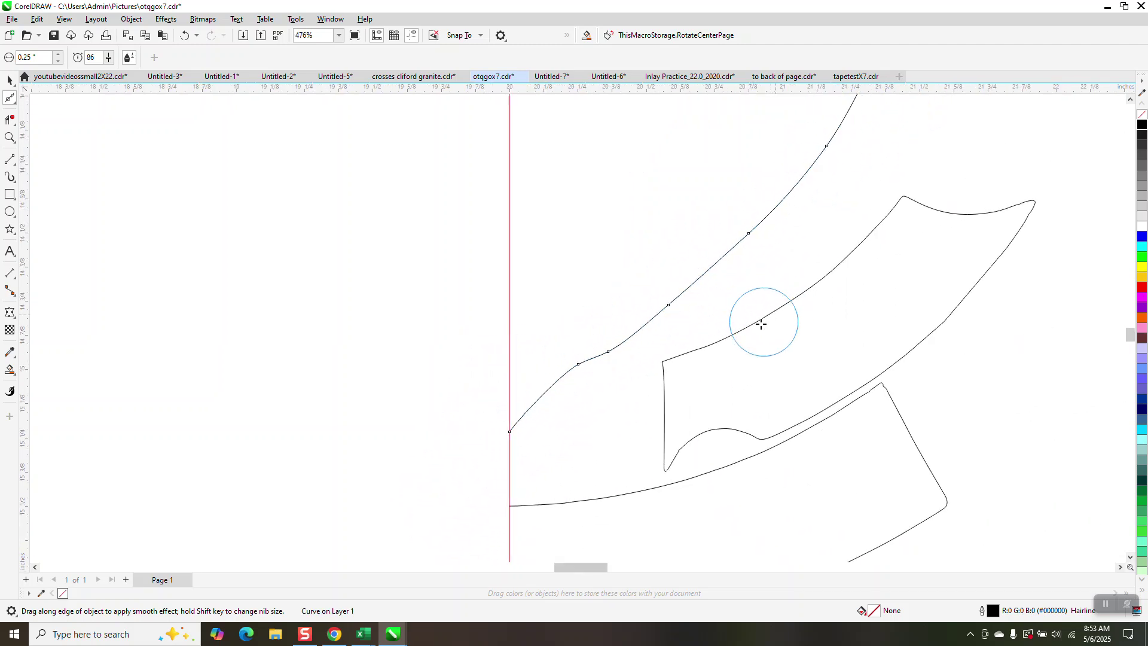
pyautogui.click(686, 437)
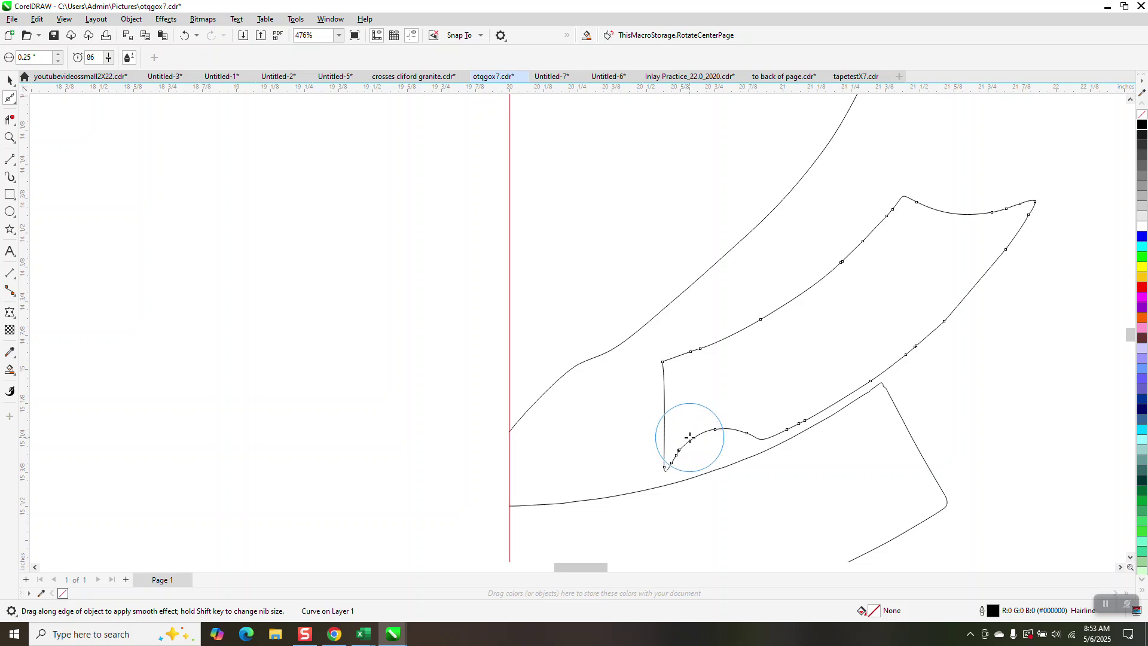
pyautogui.moveTo(658, 374)
pyautogui.mouseDown()
pyautogui.moveTo(785, 314)
pyautogui.moveTo(917, 199)
pyautogui.moveTo(1025, 199)
pyautogui.moveTo(1023, 219)
pyautogui.moveTo(872, 374)
pyautogui.moveTo(651, 486)
pyautogui.mouseUp()
# Delete the red vertical centre line next to the half crest
pyautogui.scroll(-3, 592, 365)
pyautogui.scroll(-2, 559, 308)
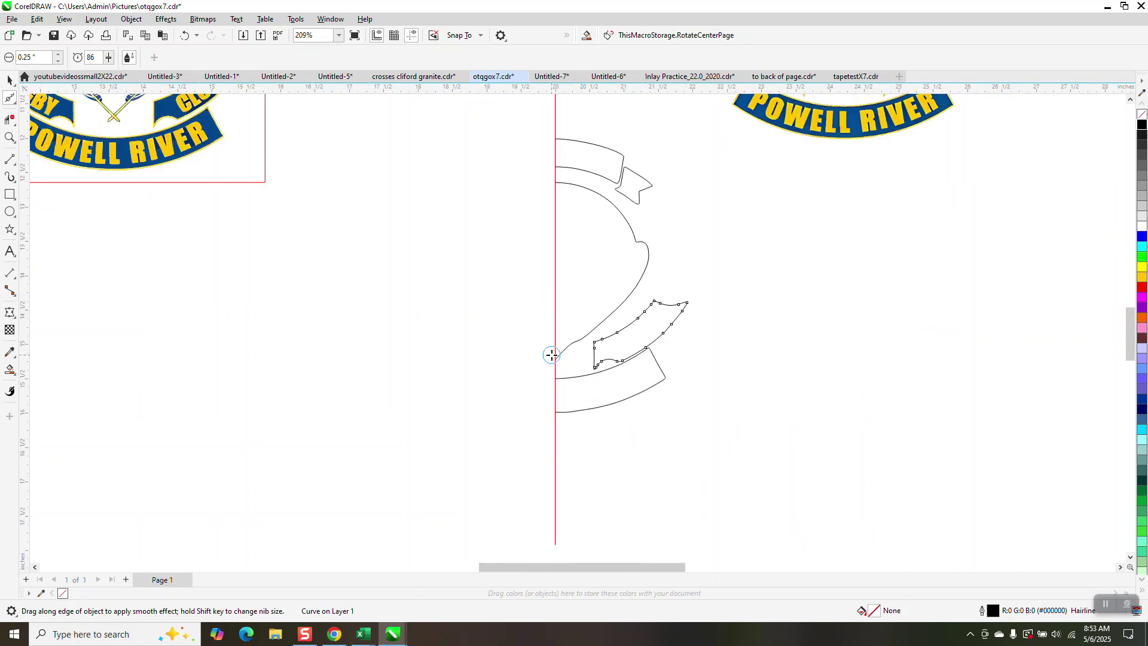
pyautogui.click(9, 80)
pyautogui.click(557, 126)
pyautogui.press('Delete')
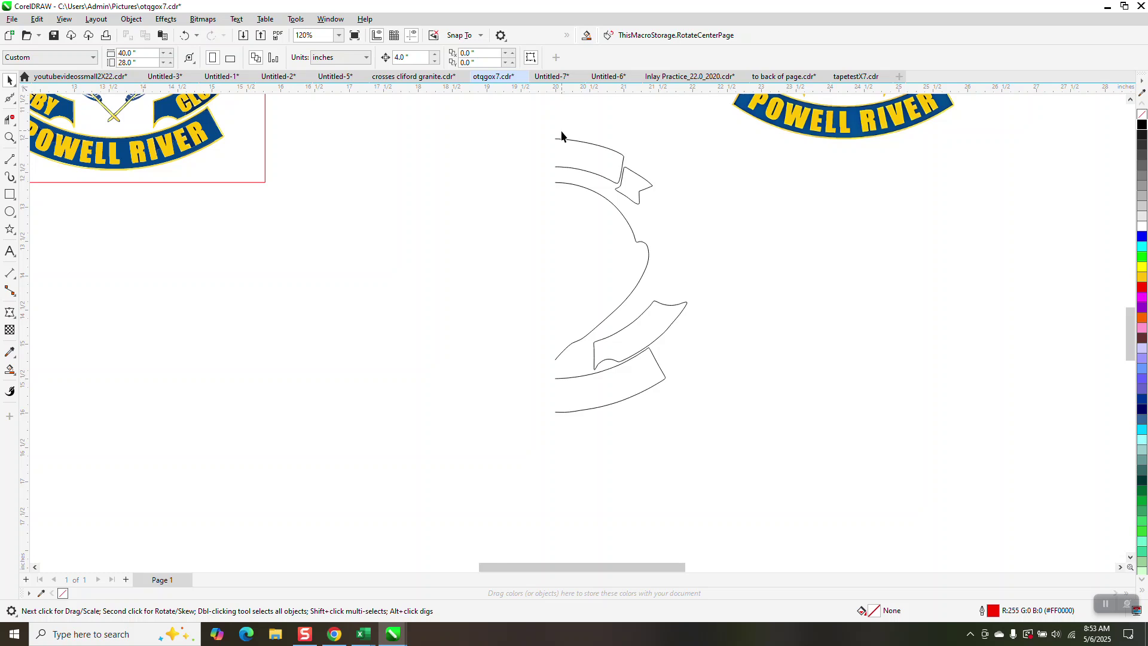
# Group the five half-crest outlines and create a horizontally mirrored copy on their left to complete the crest
pyautogui.moveTo(745, 468); pyautogui.dragTo(752, 467)
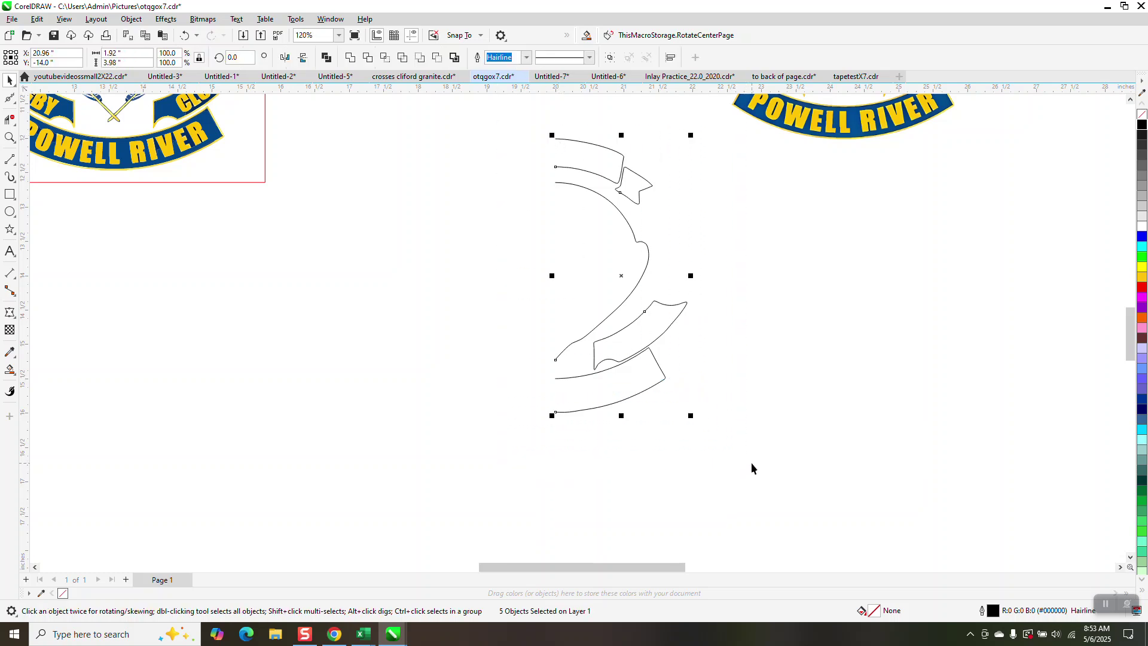
pyautogui.hotkey('ctrl', 'g')
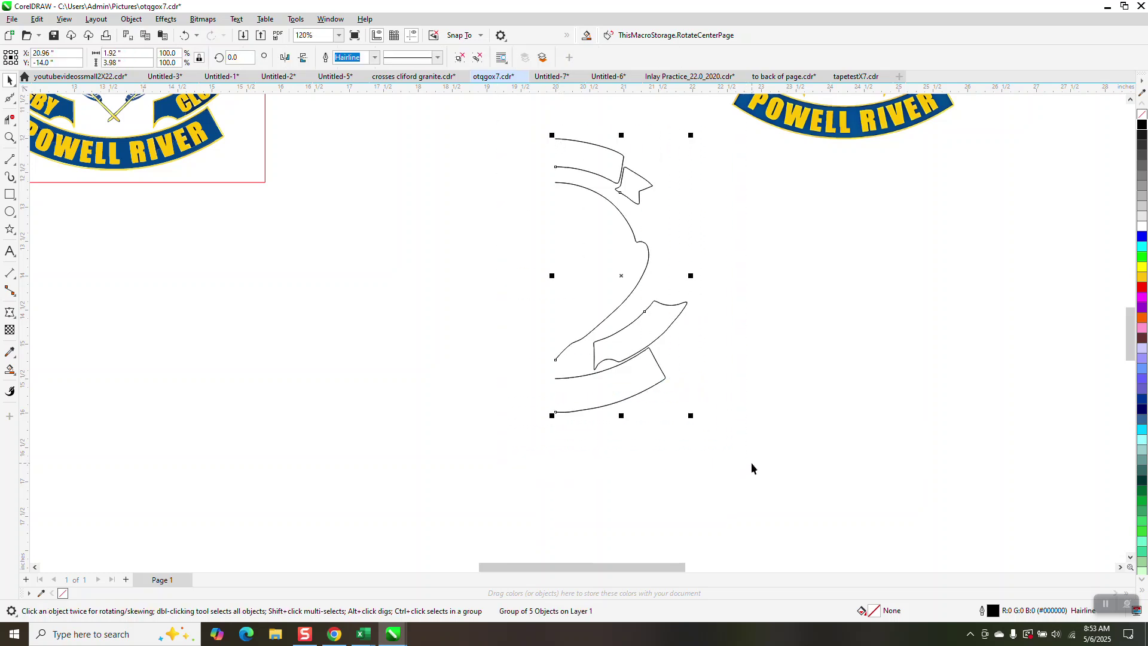
pyautogui.moveTo(691, 275); pyautogui.dragTo(526, 279)
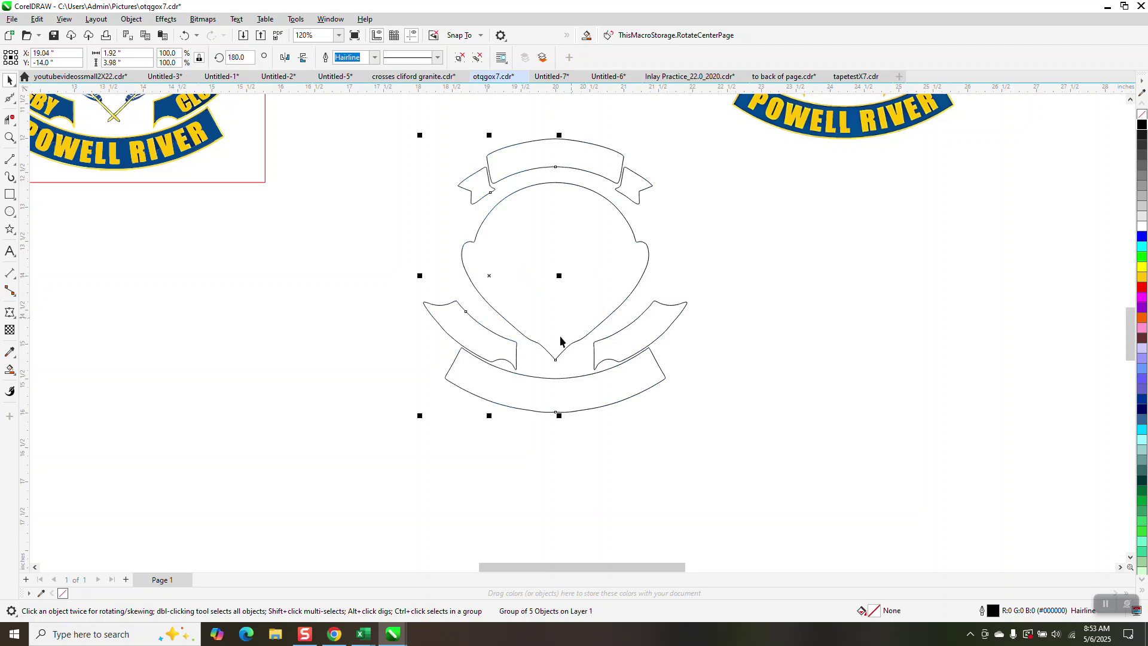
# Draw a rectangle about 4.8 by 4.8 inches around the completed crest outline
pyautogui.scroll(-1, 502, 400)
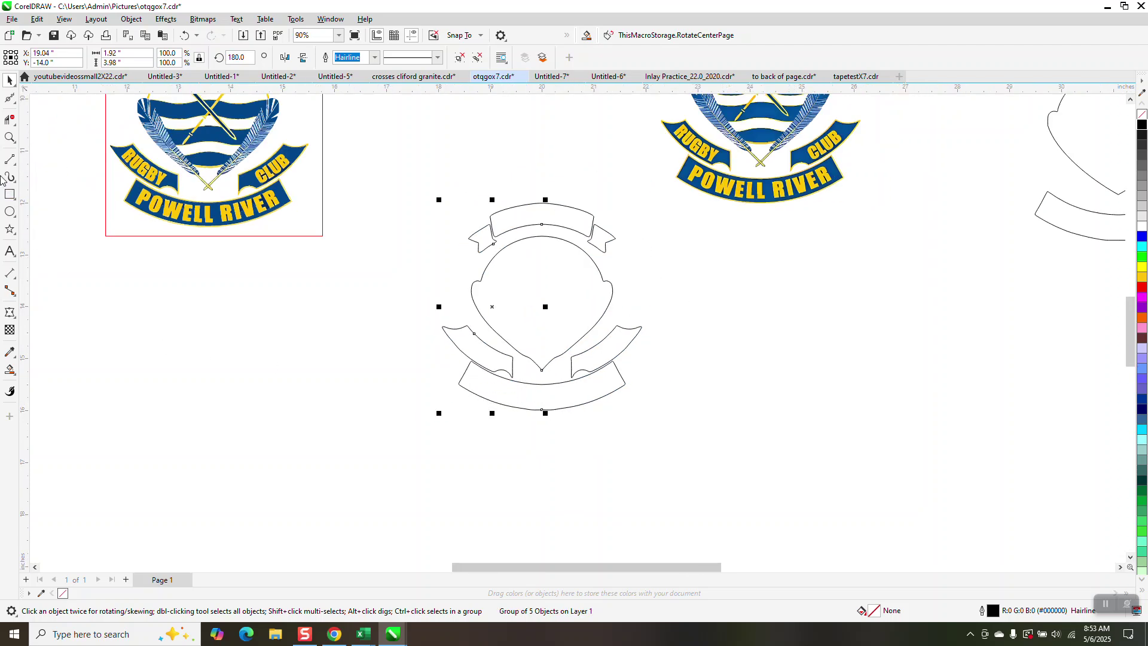
pyautogui.click(9, 194)
pyautogui.moveTo(457, 253); pyautogui.dragTo(457, 254)
pyautogui.click(9, 194)
pyautogui.moveTo(420, 178); pyautogui.dragTo(671, 427)
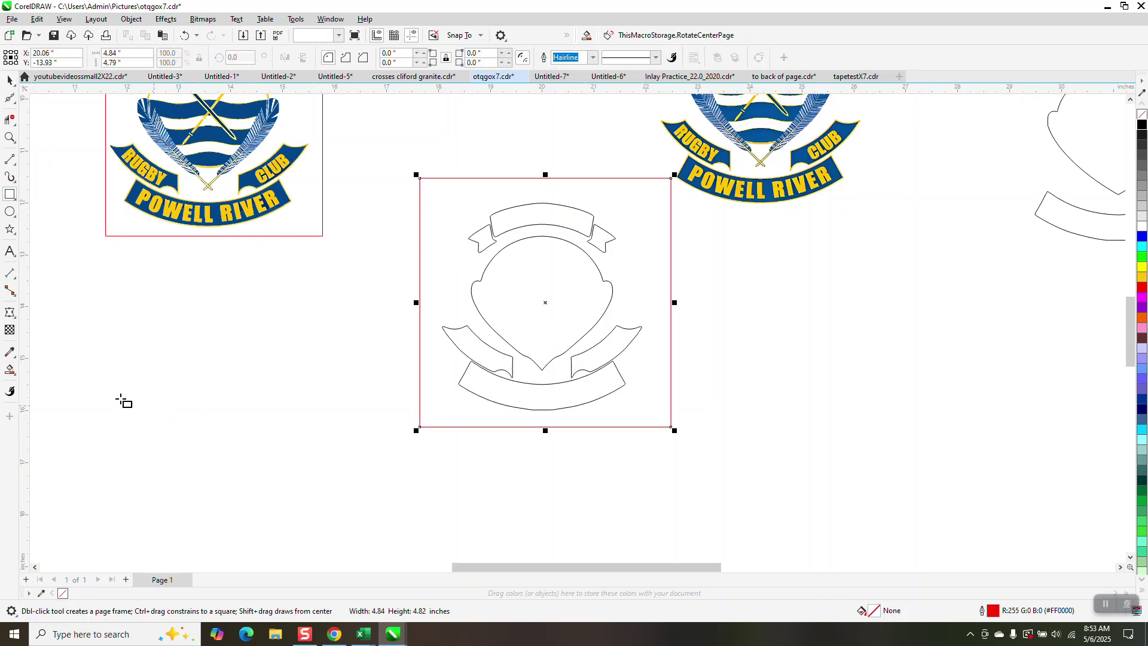
# Smart-fill the bottom banner and both side banners in blue, nudging each filled shape 4 inches to the right
pyautogui.click(11, 372)
pyautogui.click(562, 398)
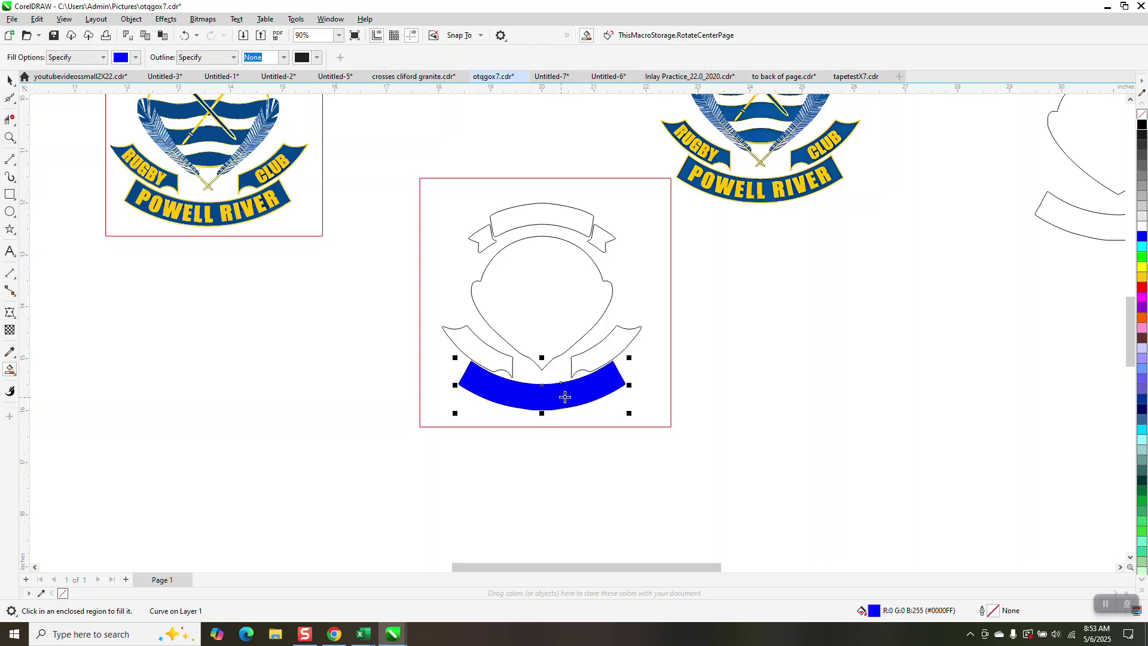
pyautogui.press('Right')
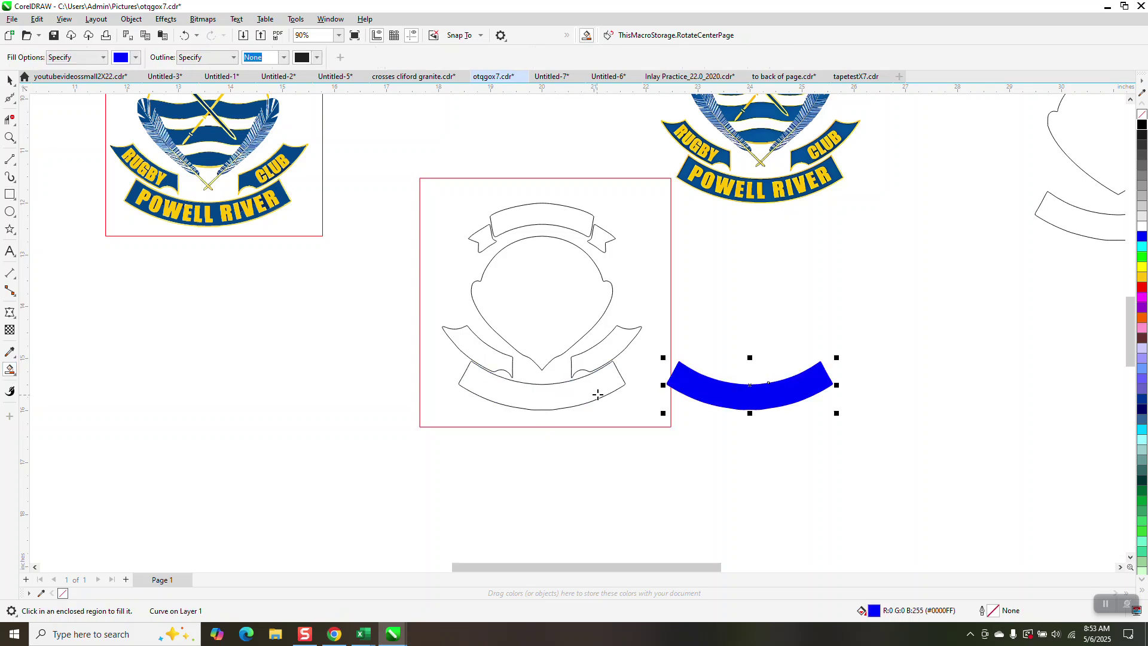
pyautogui.click(606, 351)
pyautogui.press('Right')
pyautogui.click(486, 359)
pyautogui.press('Right')
# Smart-fill the shield, the top banner and its two ribbon tails in blue, nudging each shape 4 inches right
pyautogui.click(586, 273)
pyautogui.press('Right')
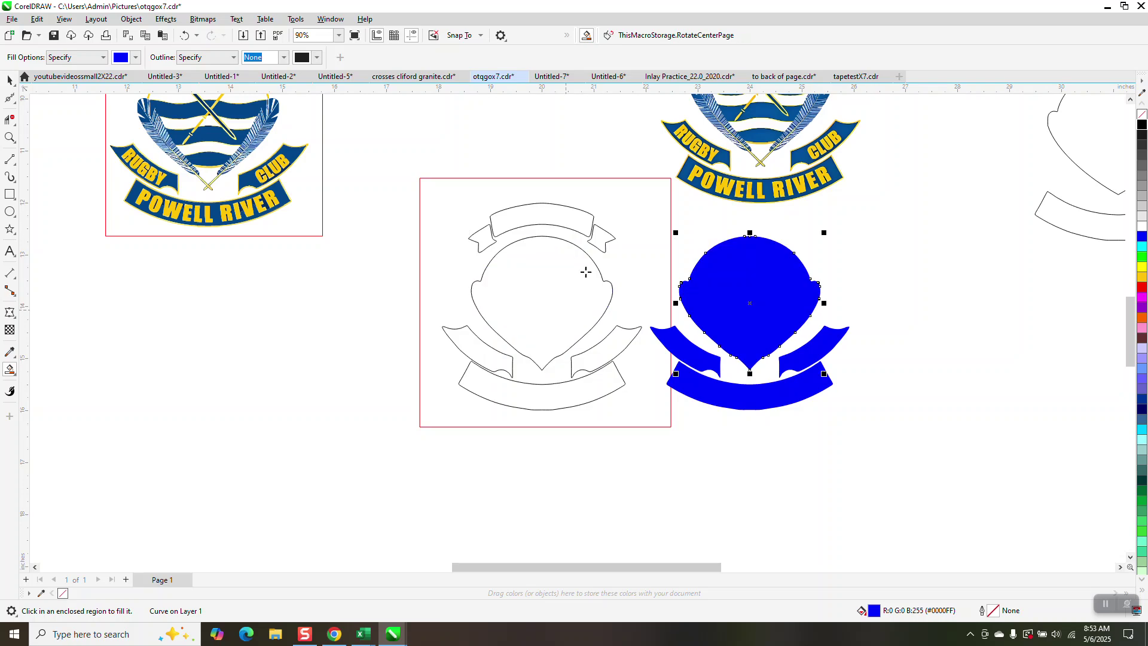
pyautogui.click(603, 244)
pyautogui.press('Right')
pyautogui.click(577, 224)
pyautogui.press('Right')
pyautogui.click(488, 238)
pyautogui.press('Right')
# Delete the original crest outlines with their frame and move the seven blue shapes 4 inches left into their place
pyautogui.scroll(-2, 640, 332)
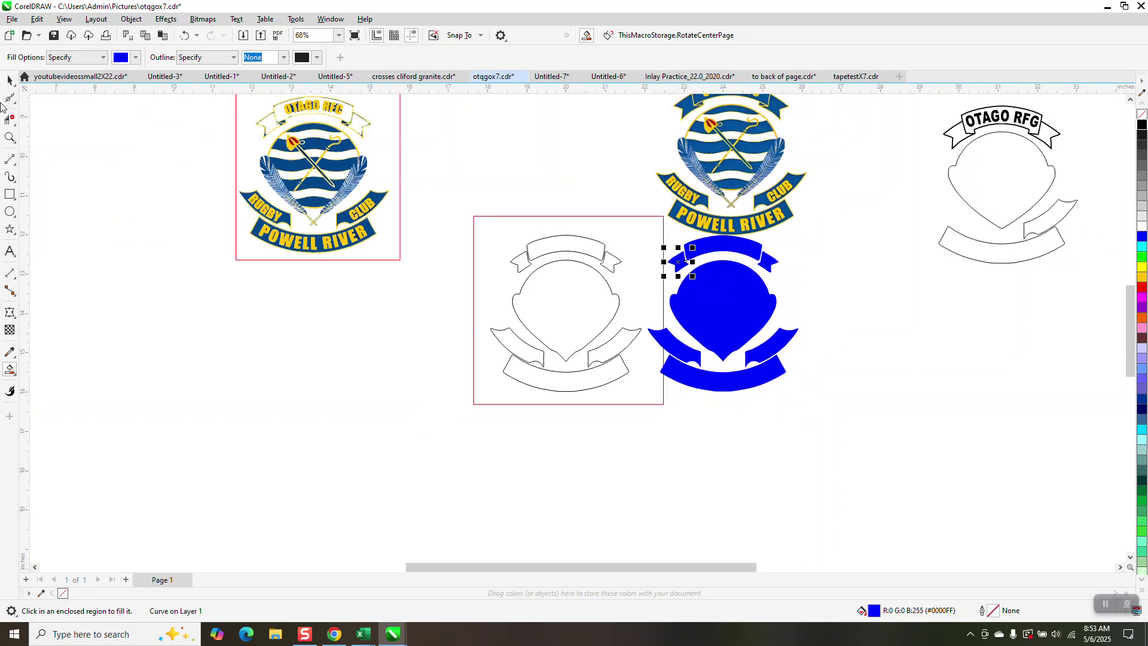
pyautogui.press('space')
pyautogui.moveTo(442, 199); pyautogui.dragTo(680, 417)
pyautogui.press('Delete')
pyautogui.moveTo(642, 235); pyautogui.dragTo(882, 431)
pyautogui.press('Left')
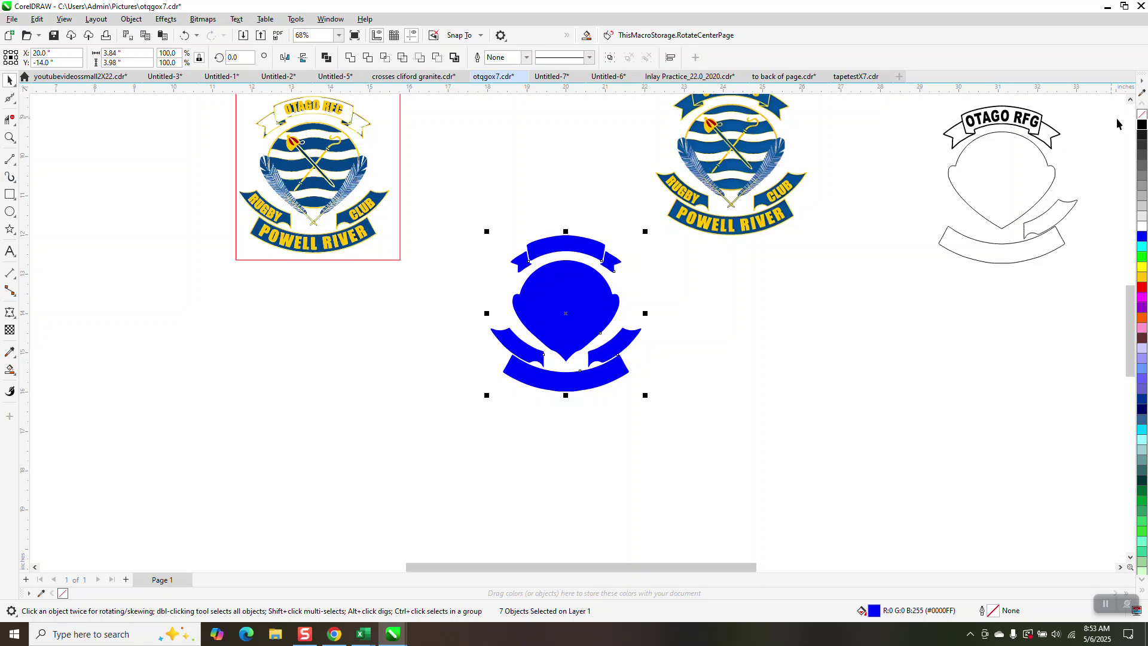
# Remove the blue fill from the seven crest shapes and give them black outlines
pyautogui.click(1142, 114)
pyautogui.rightClick(1142, 125)
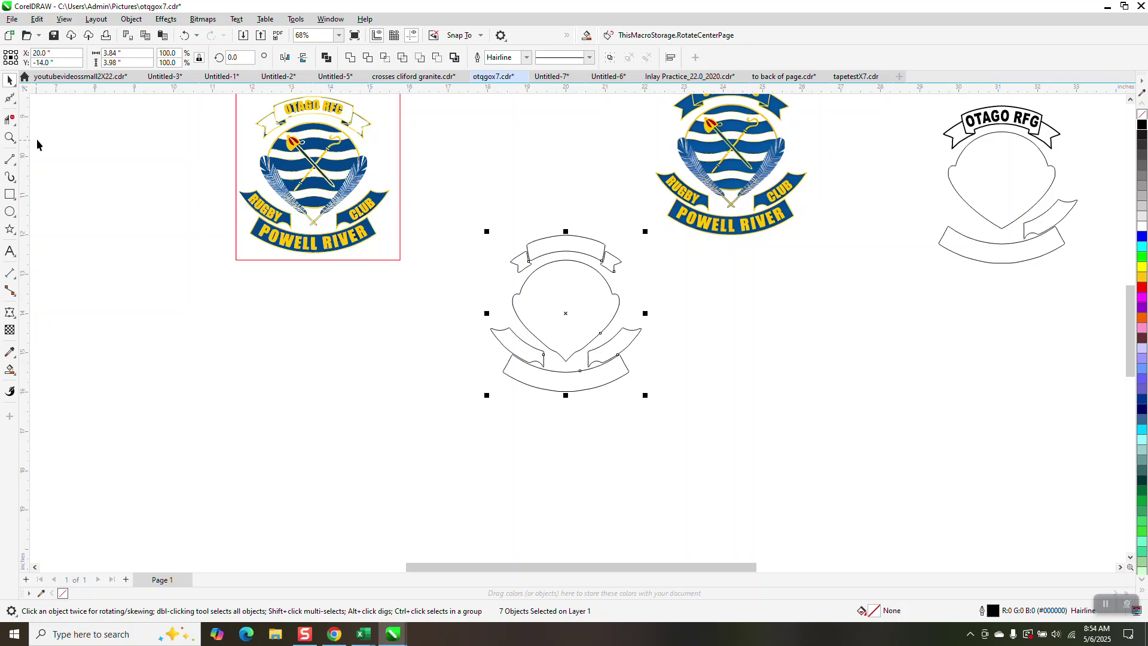
# Check the reference crest's ribbon fold, and move the left ribbon tail's upper and lower inner nodes onto the top banner's side edge and lower corner
pyautogui.click(10, 137)
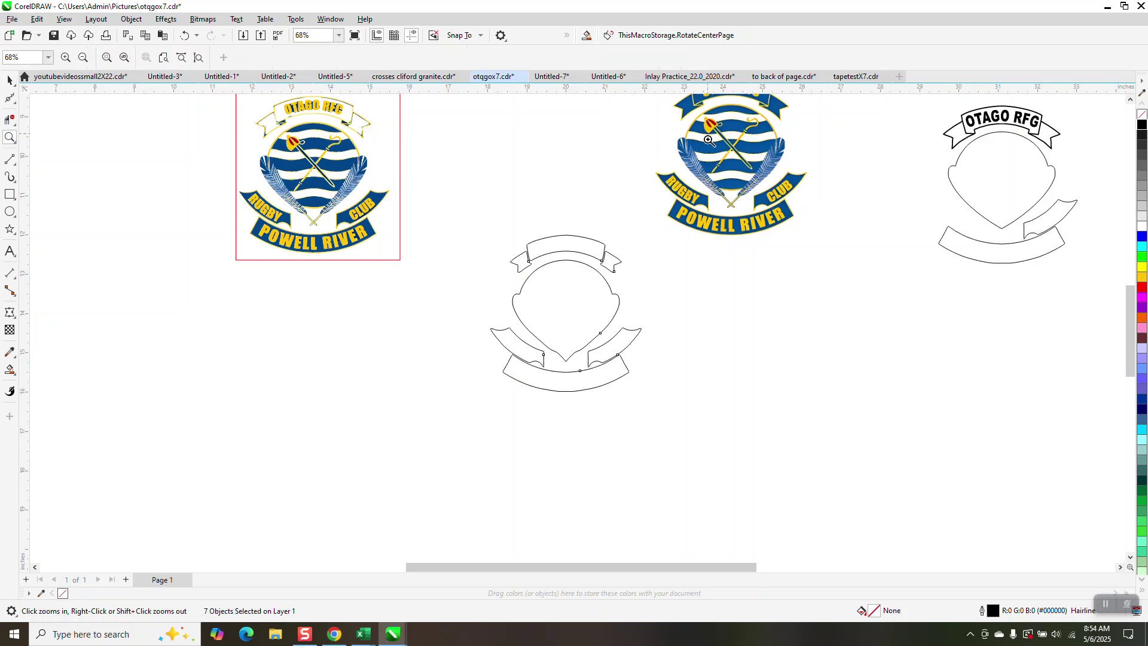
pyautogui.scroll(-1, 707, 158)
pyautogui.moveTo(697, 111); pyautogui.dragTo(712, 122)
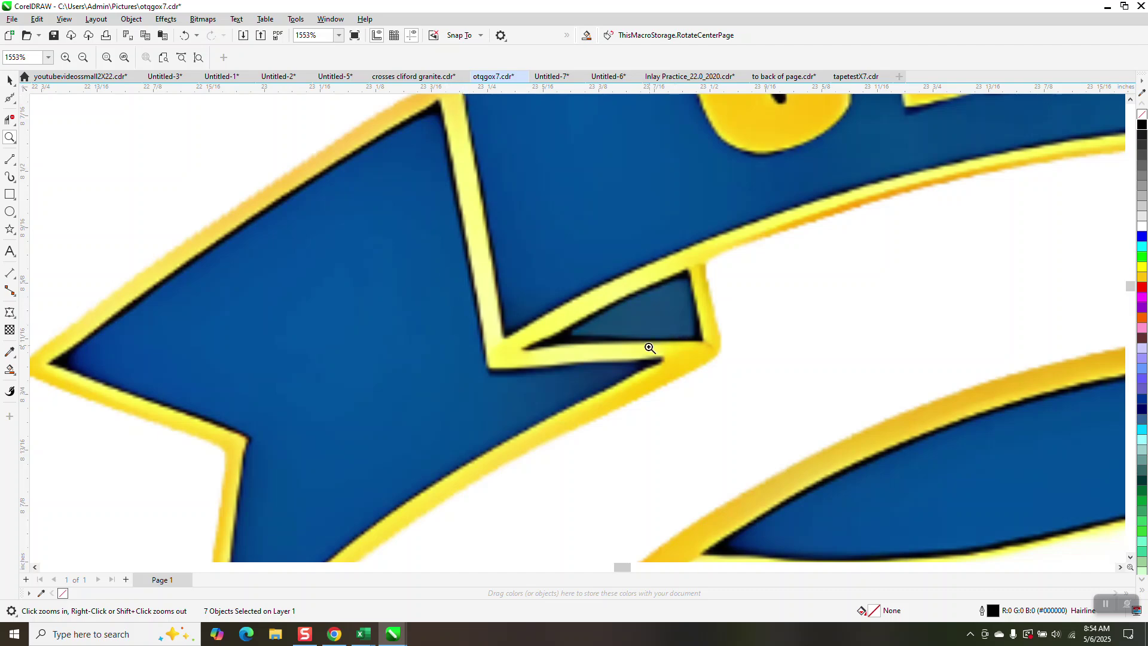
pyautogui.scroll(-10, 571, 289)
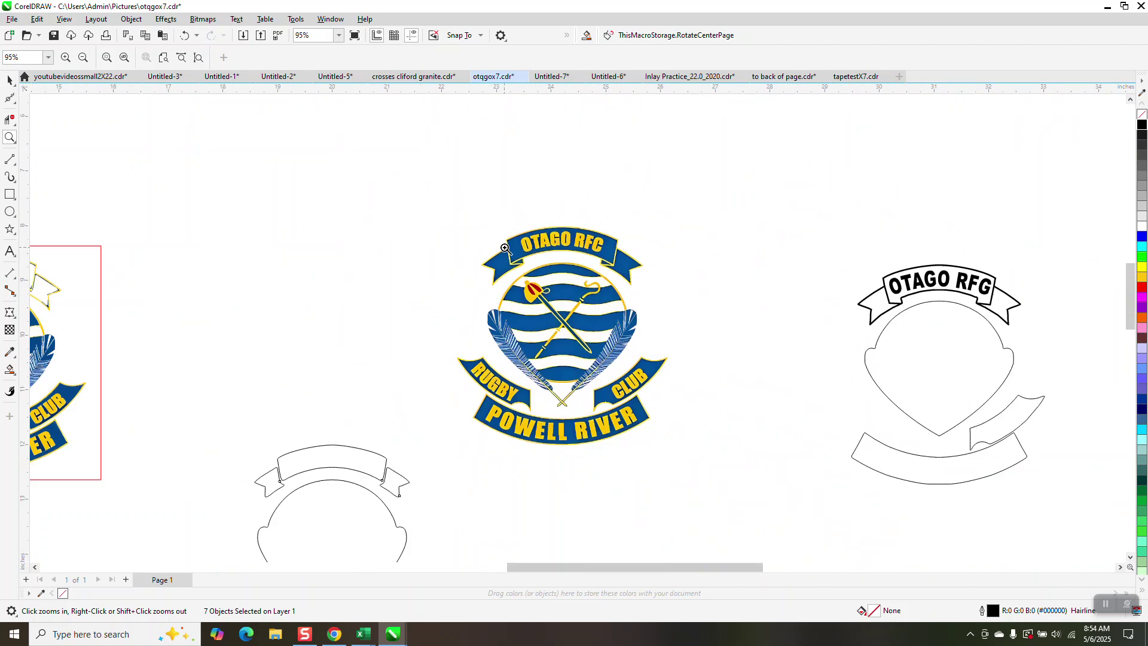
pyautogui.moveTo(304, 392); pyautogui.dragTo(443, 446)
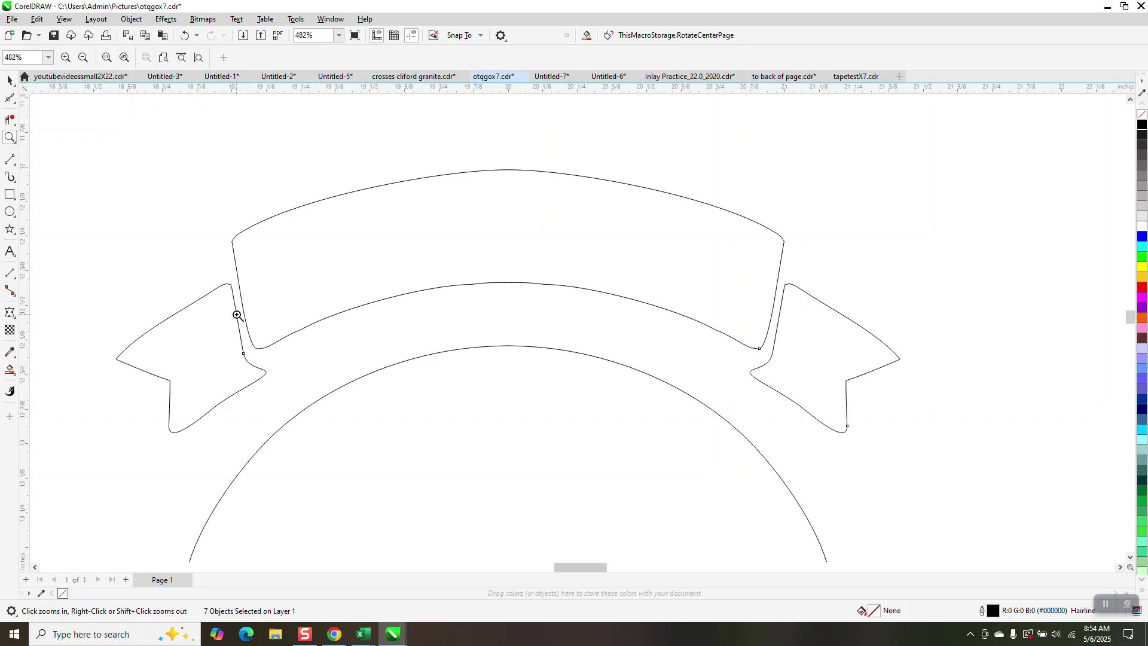
pyautogui.click(16, 102)
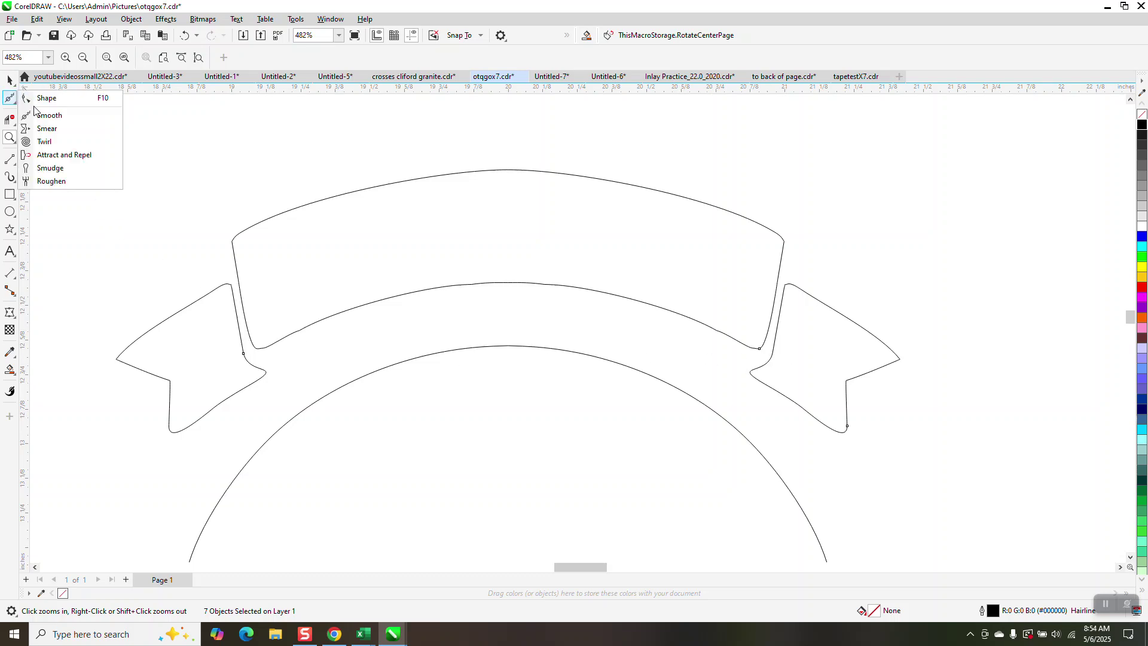
pyautogui.click(54, 99)
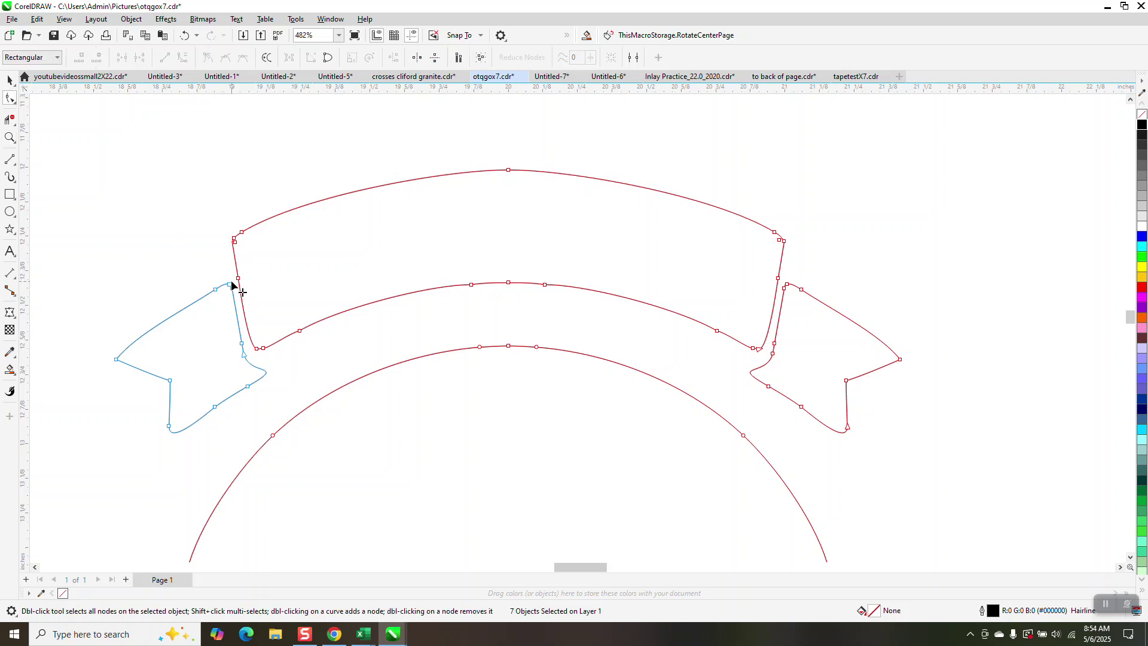
pyautogui.moveTo(230, 285); pyautogui.dragTo(237, 278)
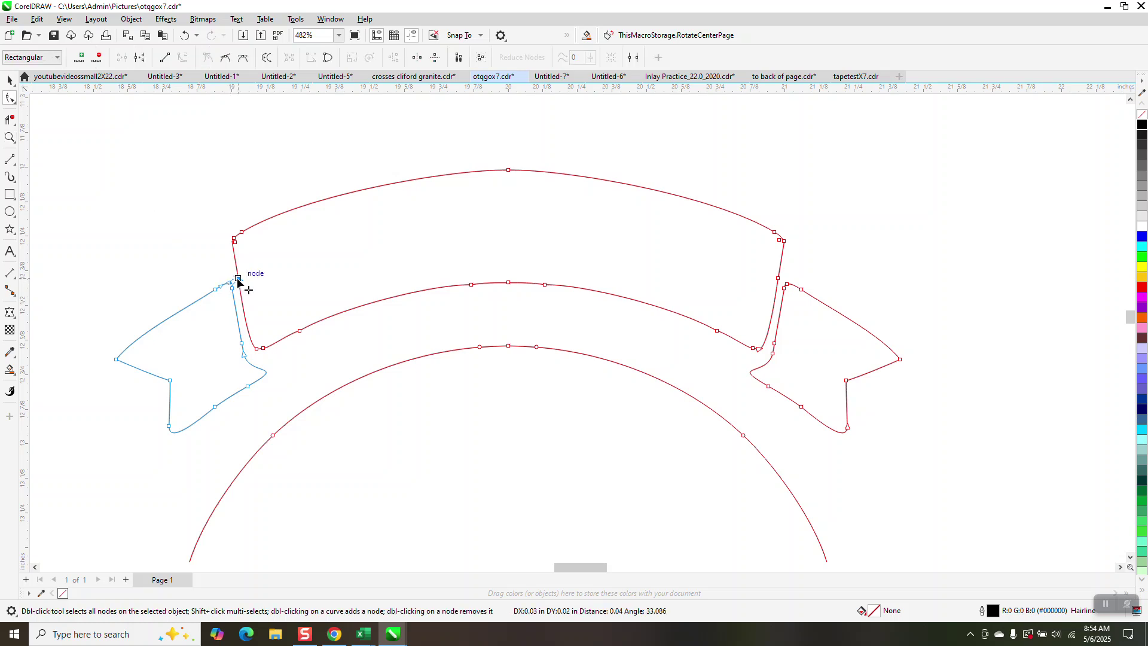
pyautogui.click(244, 353)
pyautogui.moveTo(247, 355)
pyautogui.mouseDown()
pyautogui.moveTo(256, 353)
pyautogui.moveTo(242, 345)
pyautogui.moveTo(260, 349)
pyautogui.mouseUp()
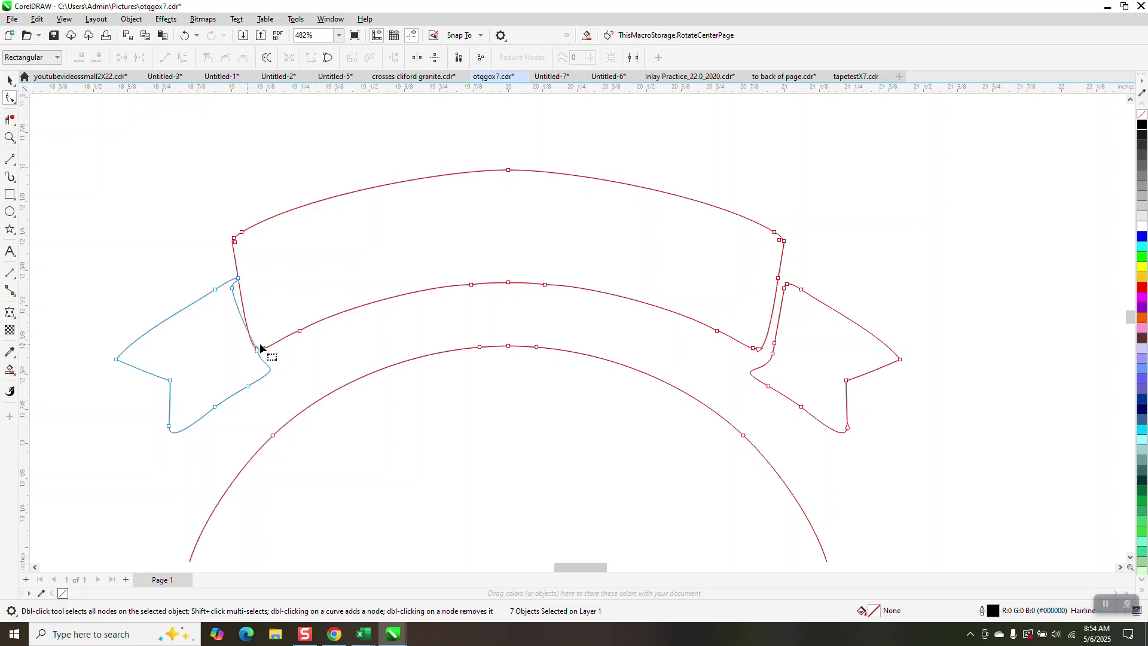
# Delete the left tail's surplus inner nodes and trim away the overlapping edges between the tail and the banner
pyautogui.click(232, 289)
pyautogui.click(259, 313)
pyautogui.click(11, 119)
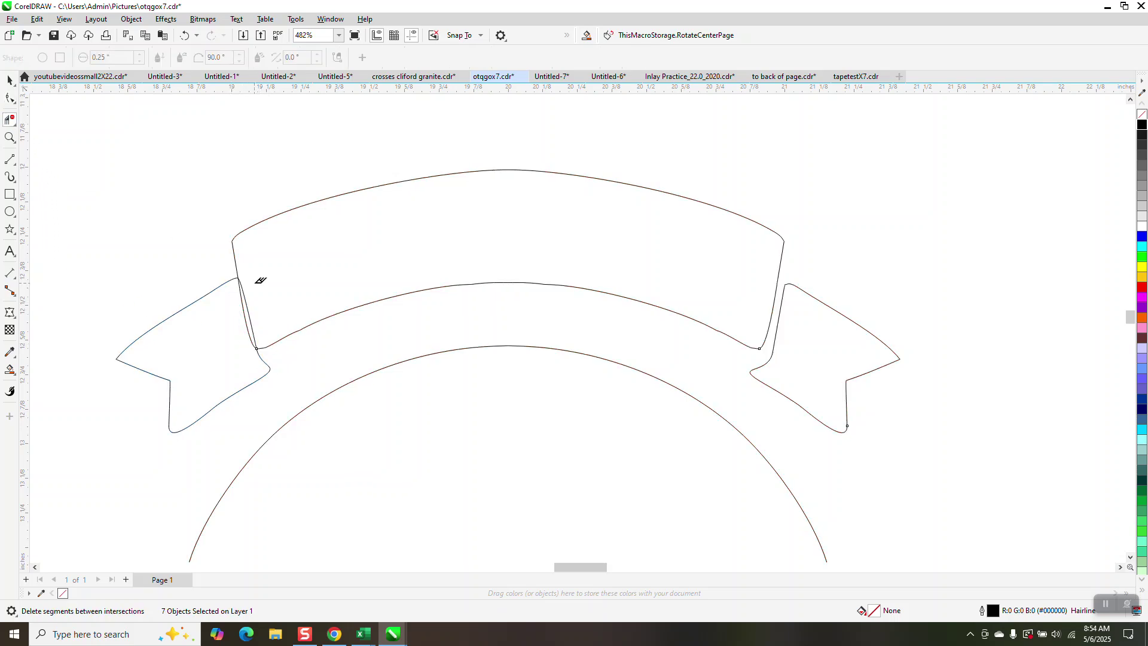
pyautogui.click(247, 323)
# Draw a straight line closing the banner's left side and a short fold line from the tail's inner corner to the banner's lower edge
pyautogui.click(13, 164)
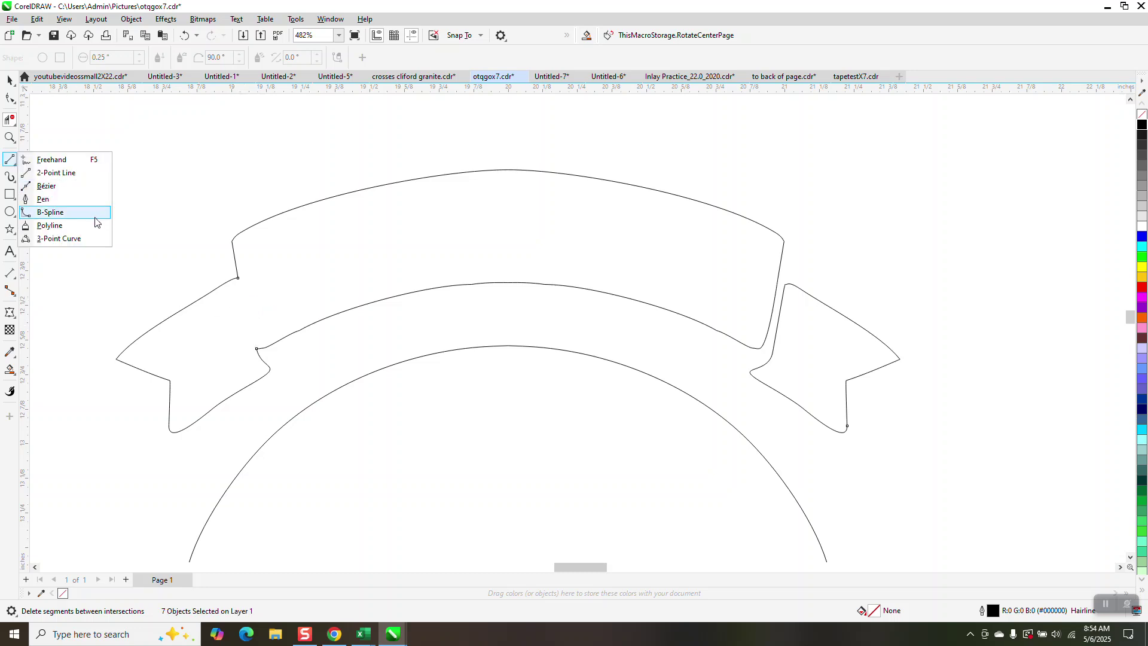
pyautogui.click(76, 174)
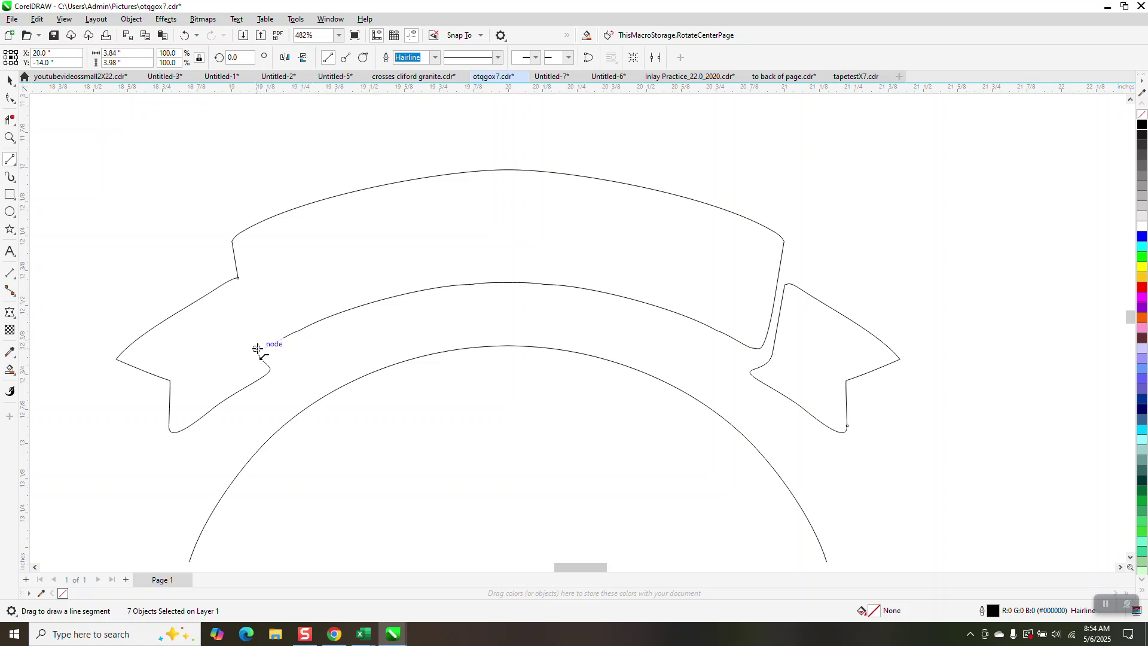
pyautogui.click(238, 280)
pyautogui.moveTo(269, 367); pyautogui.dragTo(279, 341)
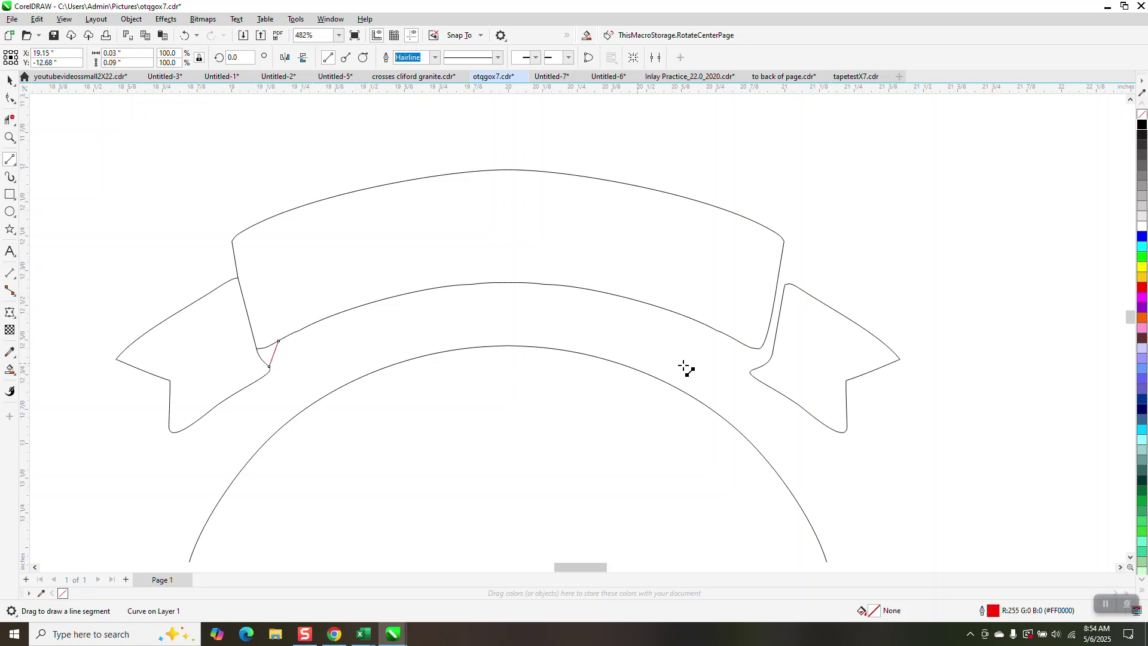
# Delete the ribbon tail on the right side of the top banner
pyautogui.click(10, 79)
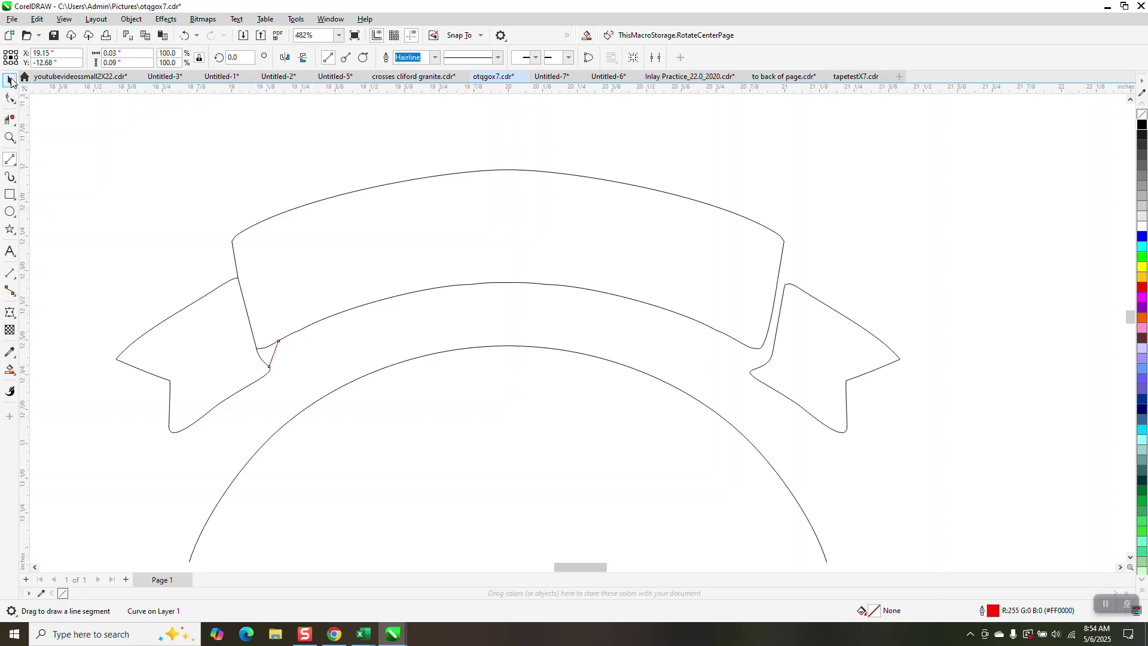
pyautogui.click(842, 315)
pyautogui.press('Delete')
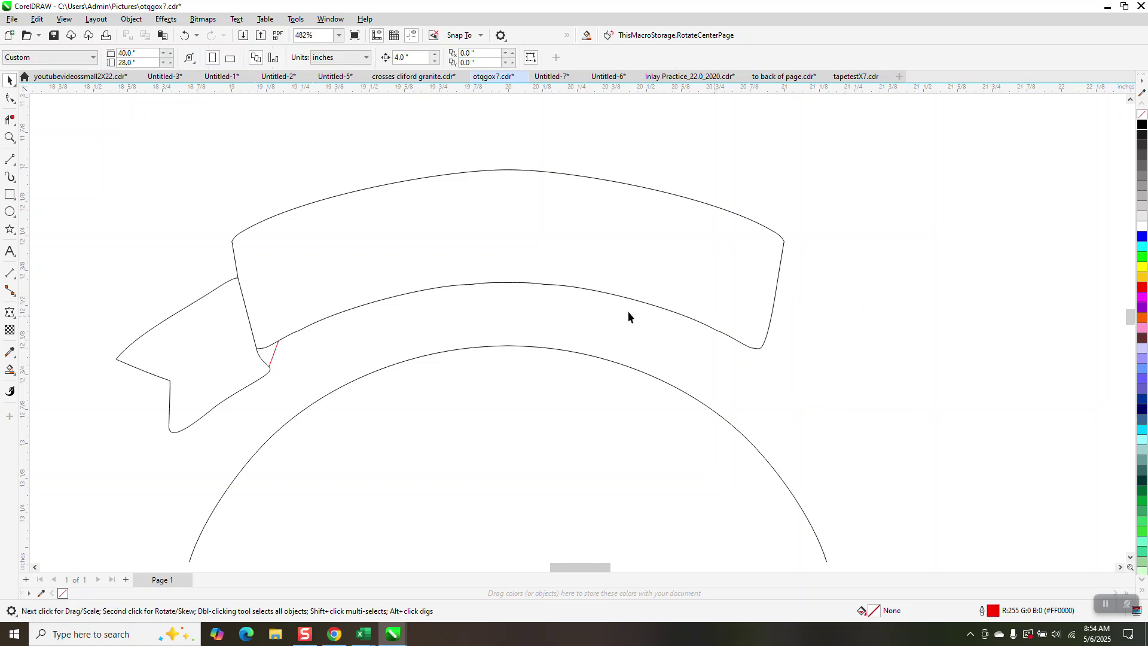
# Draw a vertical line, centre it on the page and stretch it to about 3.1 inches so it crosses the top banner
pyautogui.scroll(-2, 598, 293)
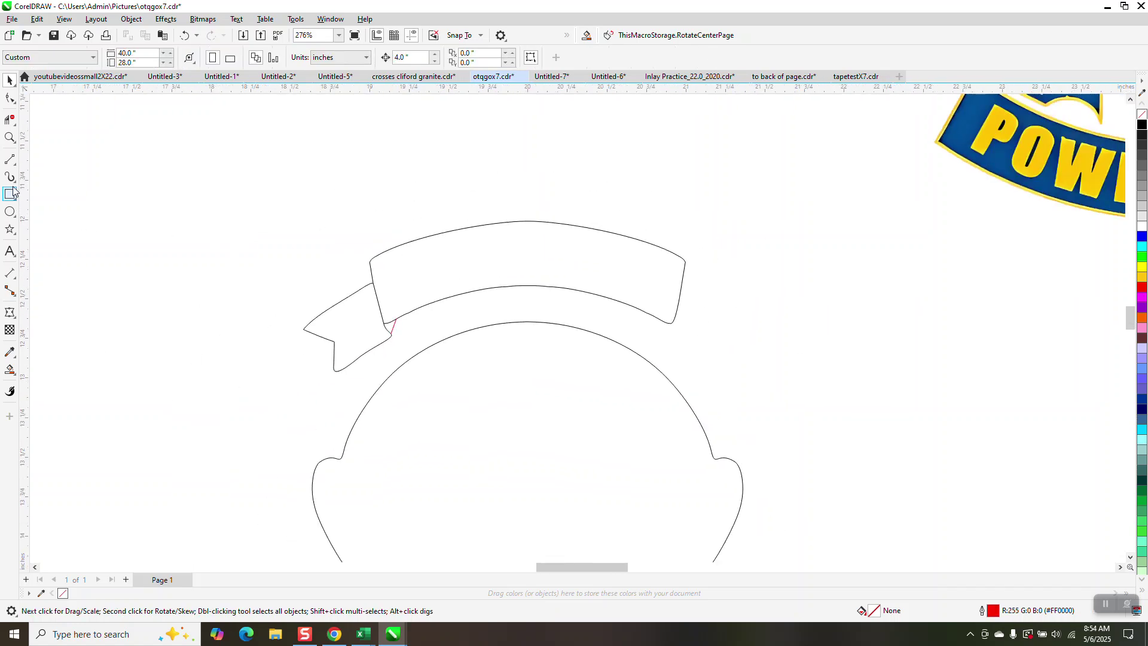
pyautogui.click(9, 159)
pyautogui.moveTo(291, 121)
pyautogui.mouseDown()
pyautogui.moveTo(246, 377)
pyautogui.moveTo(268, 419)
pyautogui.mouseUp()
pyautogui.click(9, 80)
pyautogui.moveTo(291, 271); pyautogui.dragTo(541, 286)
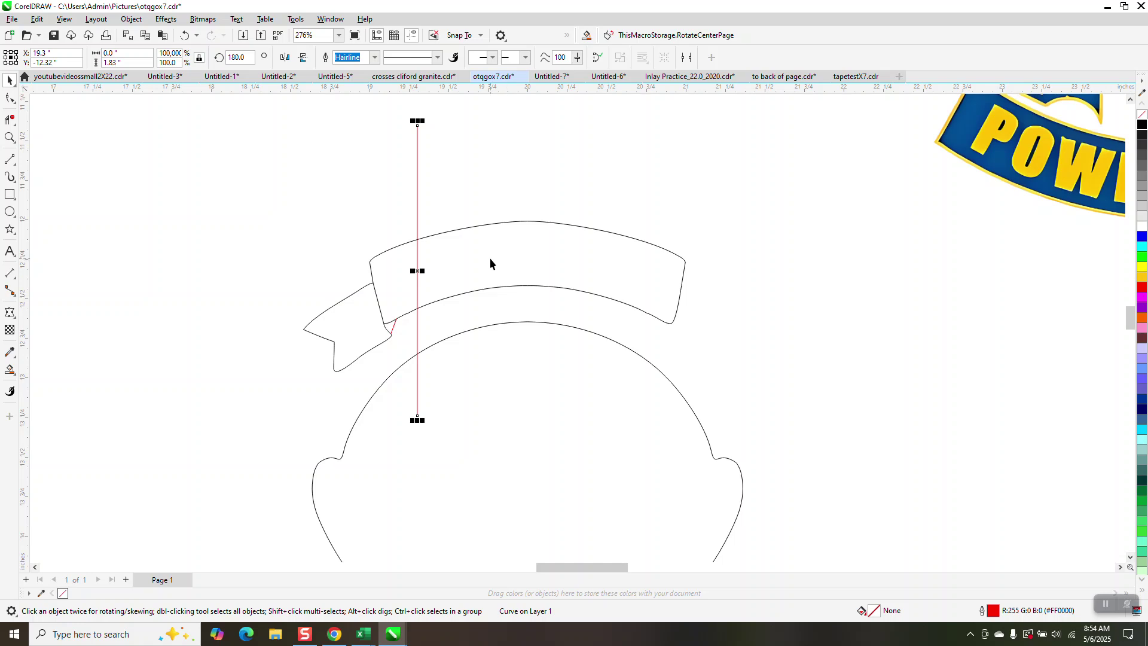
pyautogui.press('p')
pyautogui.moveTo(527, 387); pyautogui.dragTo(527, 189)
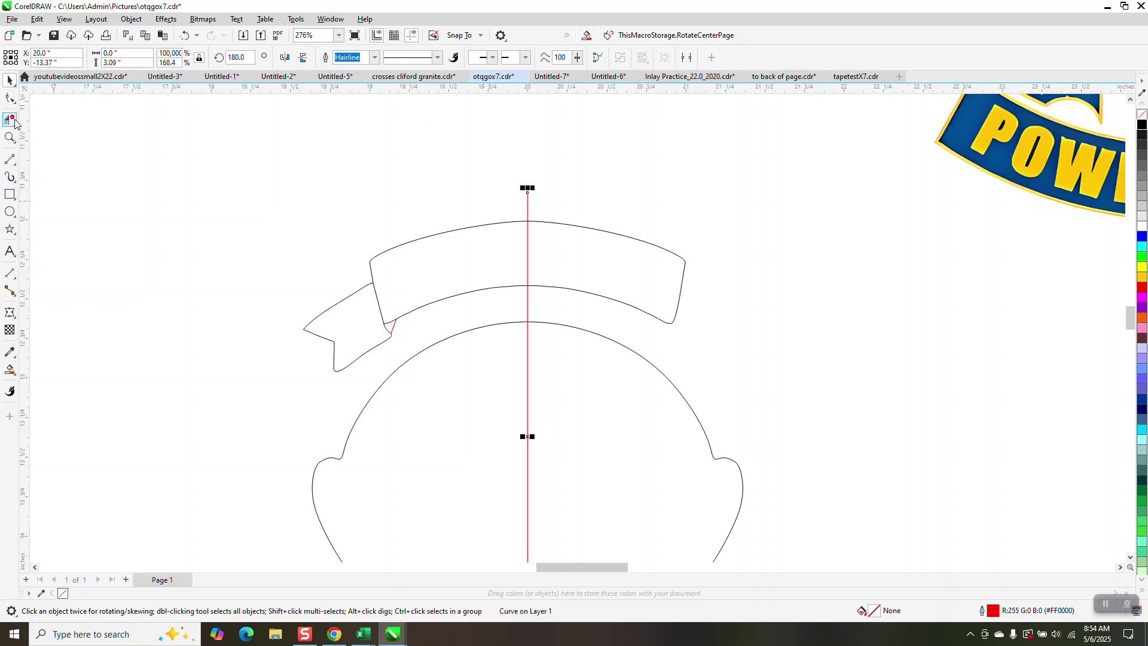
# Trim off the right half of the top banner at the vertical line and delete that line
pyautogui.click(15, 124)
pyautogui.moveTo(557, 225); pyautogui.dragTo(709, 314)
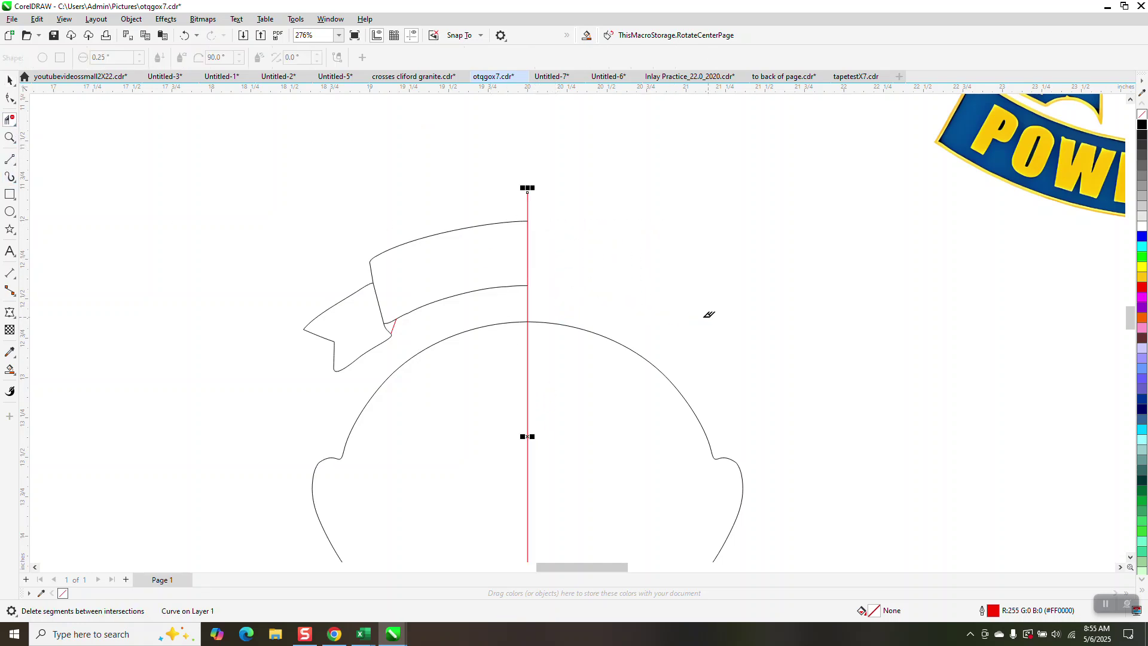
pyautogui.click(9, 80)
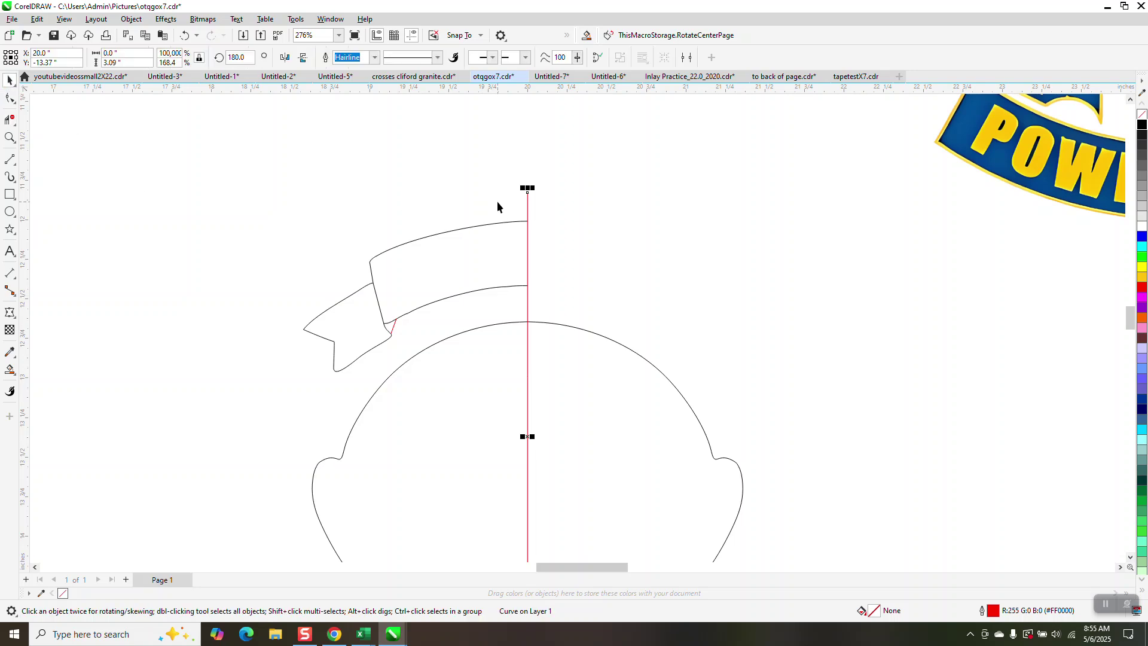
pyautogui.press('Delete')
# Group the left half of the top banner with its tail and fold line, and mirror a copy of it to the right
pyautogui.moveTo(490, 341); pyautogui.dragTo(598, 389)
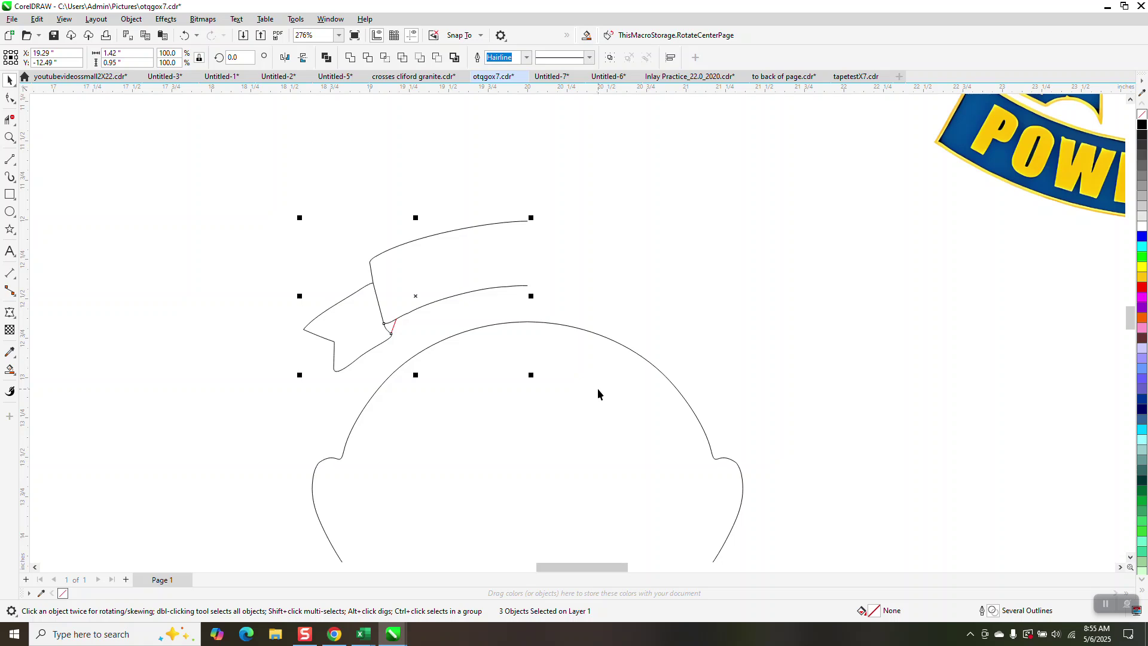
pyautogui.hotkey('ctrl', 'g')
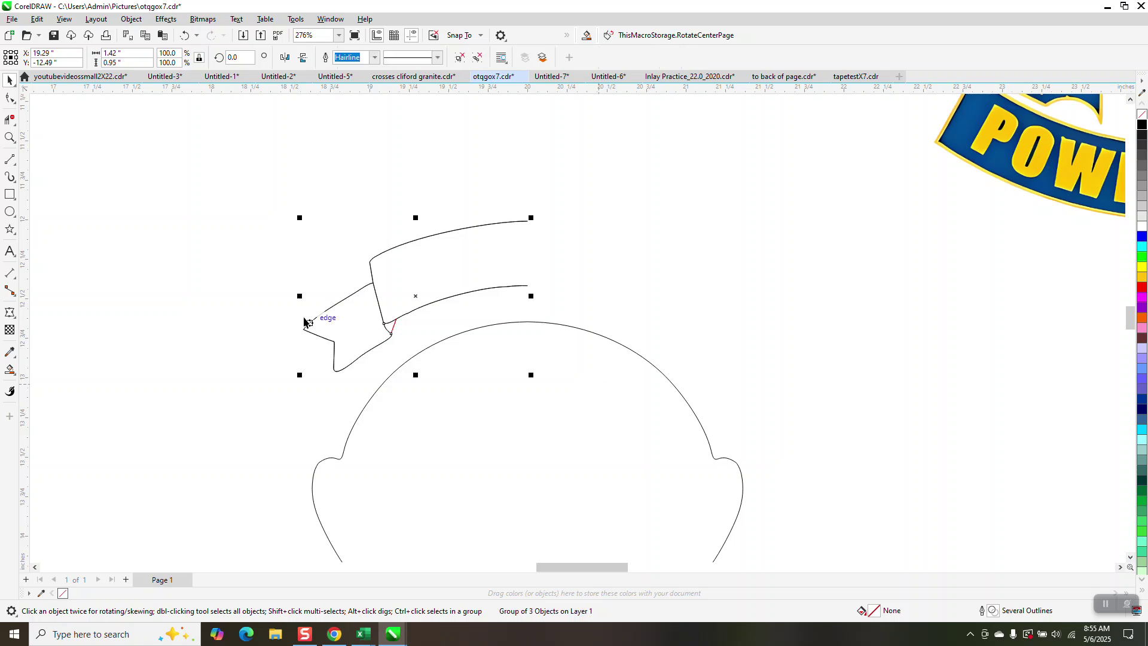
pyautogui.moveTo(298, 296); pyautogui.dragTo(524, 318)
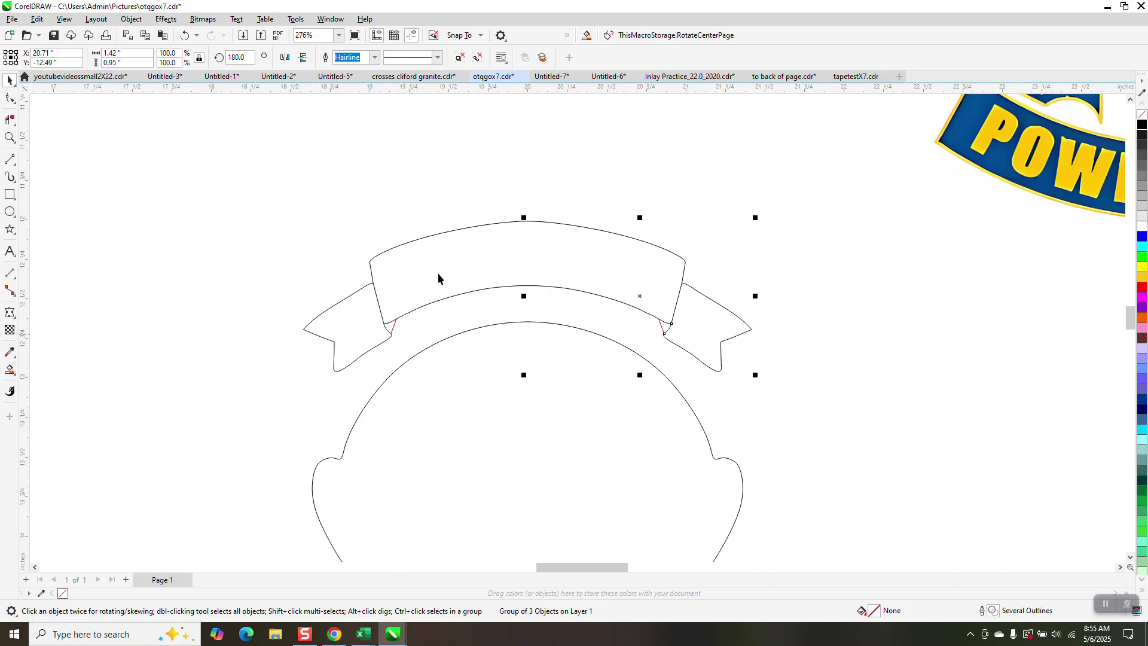
# Set the outline width of both top banner halves to 0.028 in after trying 0.1 in
pyautogui.scroll(-2, 421, 246)
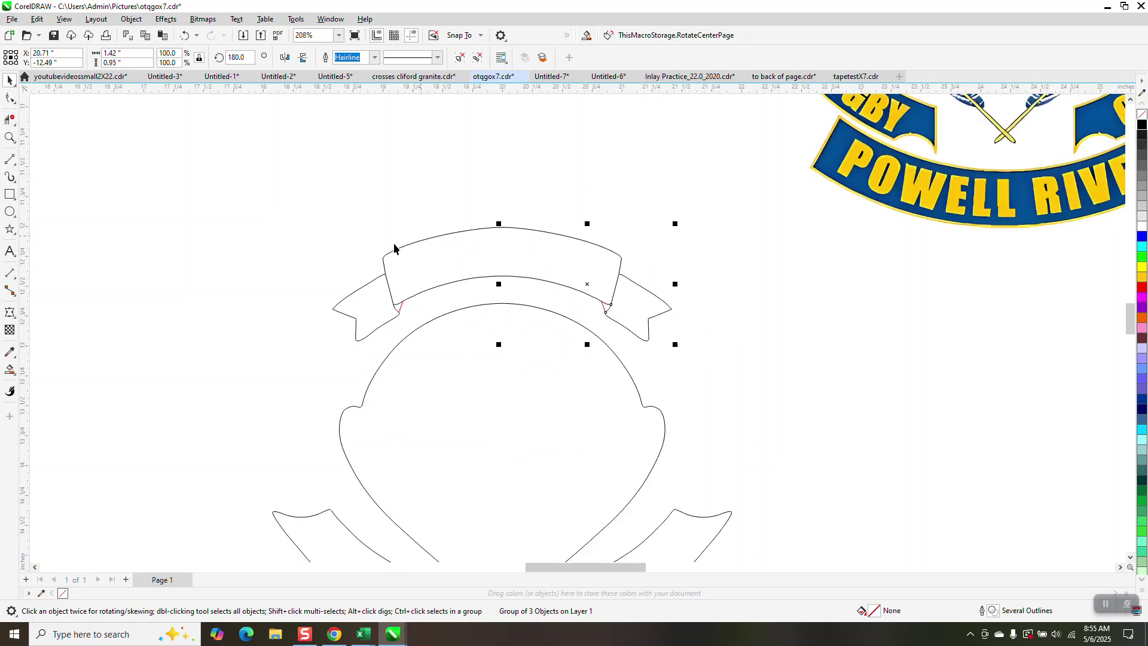
pyautogui.moveTo(252, 213); pyautogui.dragTo(264, 242)
pyautogui.moveTo(706, 392); pyautogui.dragTo(708, 392)
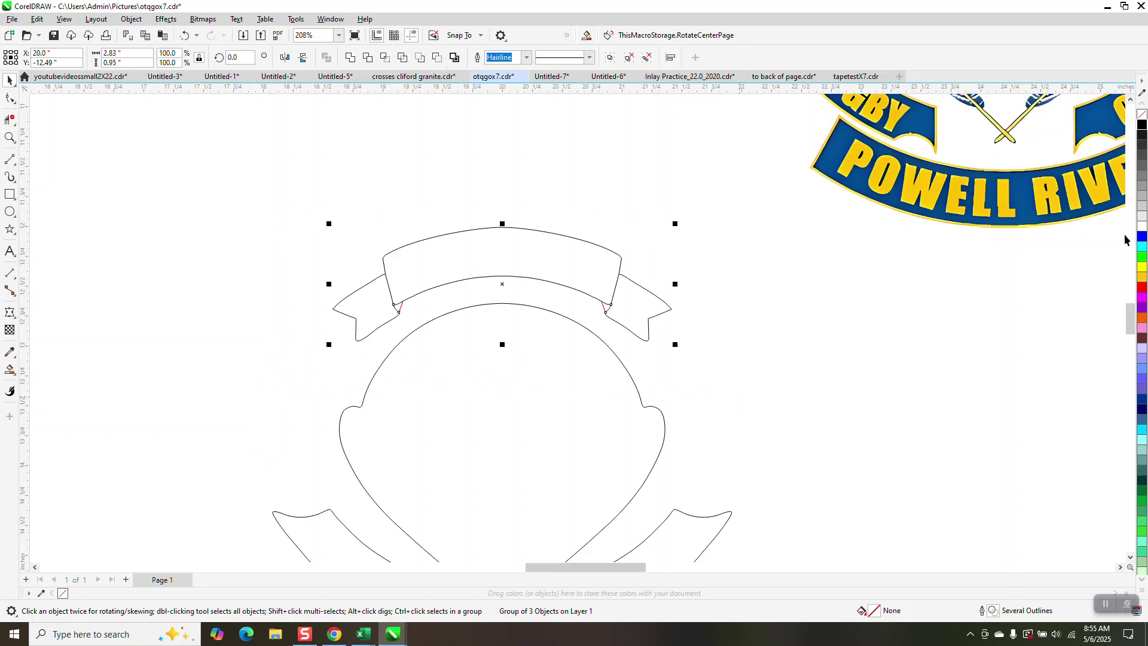
pyautogui.click(526, 58)
pyautogui.click(501, 149)
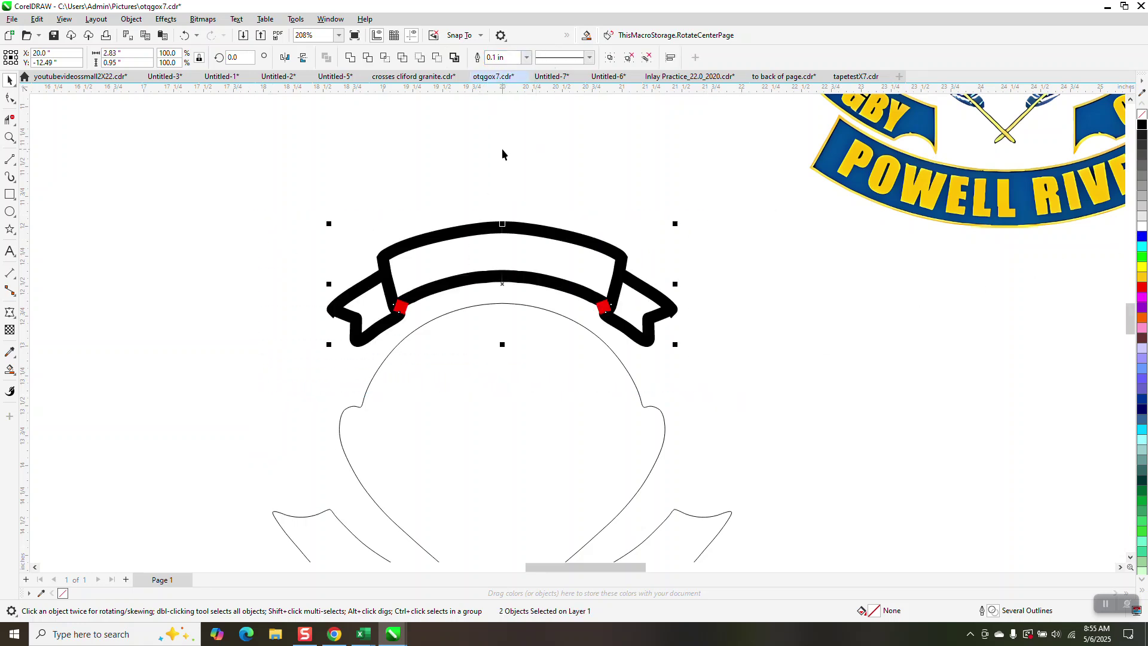
pyautogui.click(526, 57)
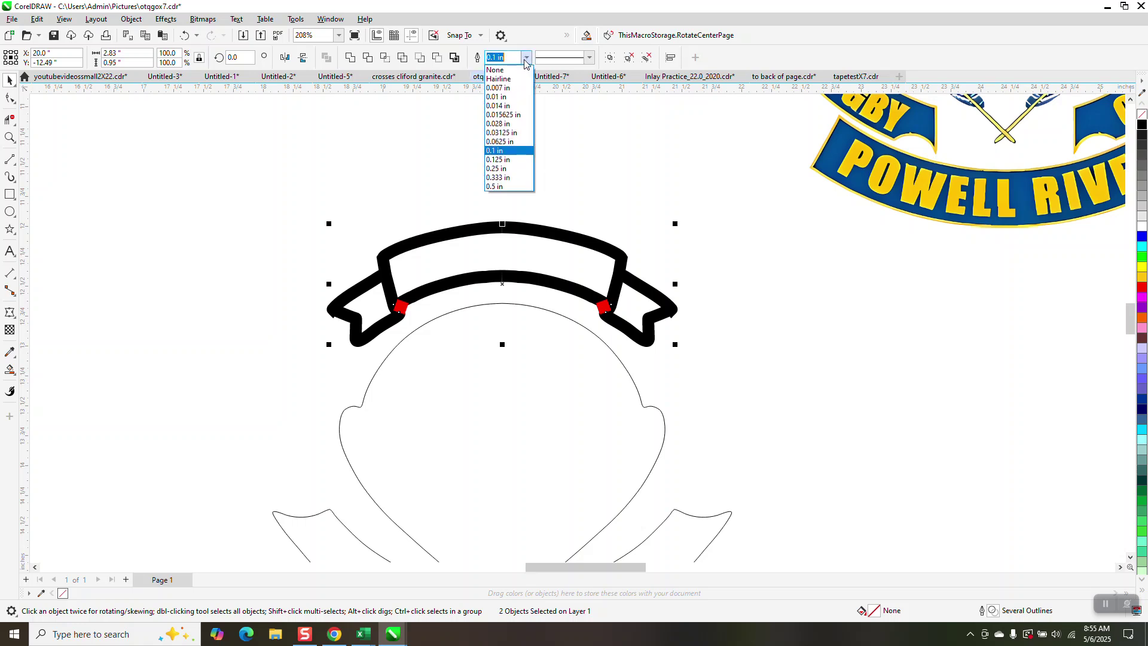
pyautogui.click(501, 124)
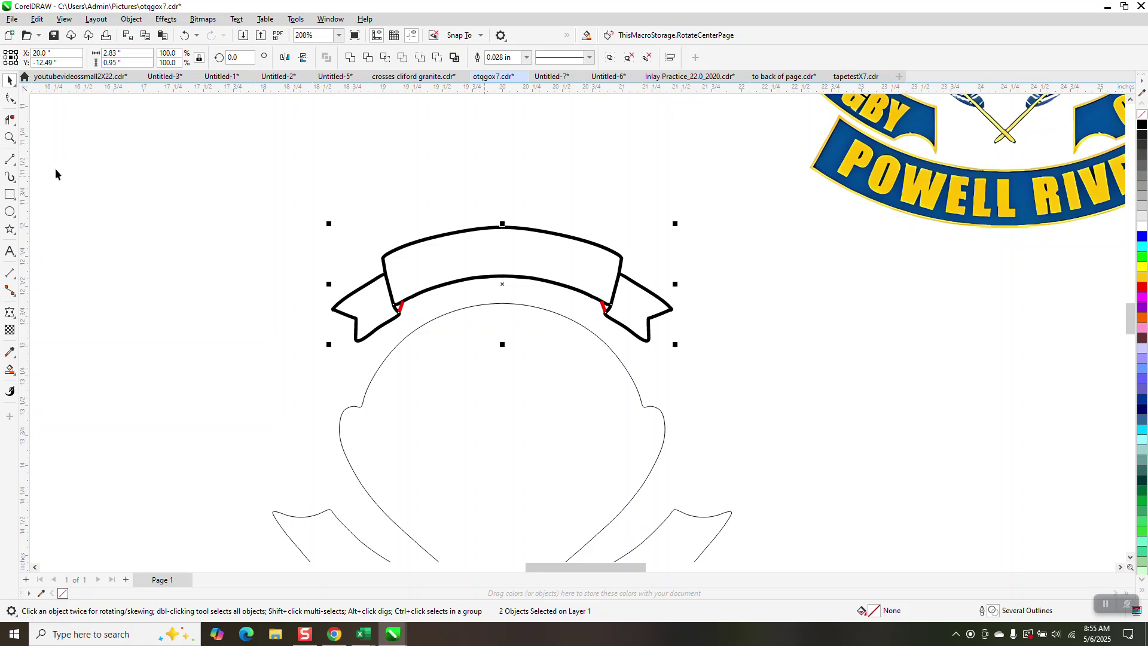
# Recolour the red fold lines by giving both grouped banner halves a black outline
pyautogui.click(627, 337)
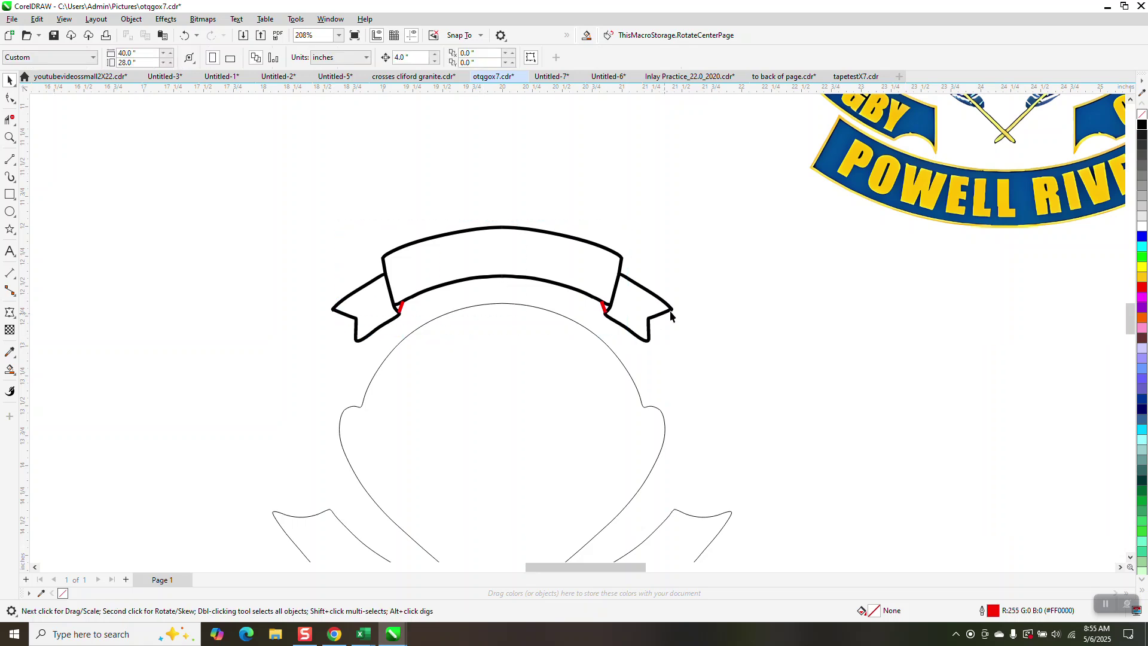
pyautogui.click(1142, 124)
pyautogui.click(657, 389)
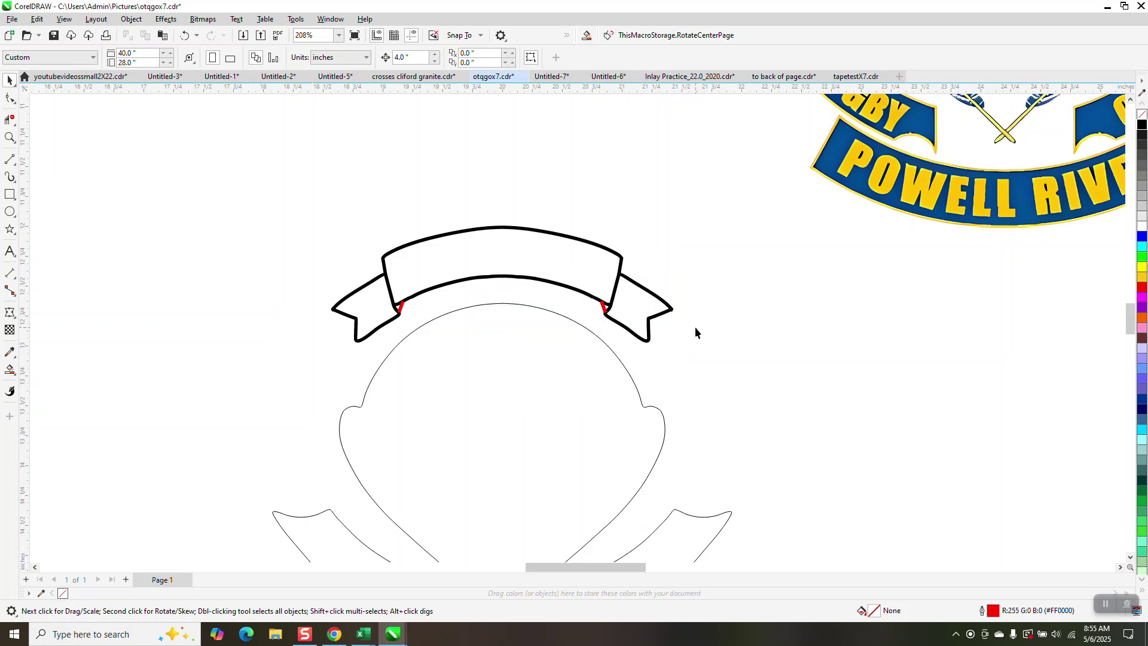
pyautogui.click(604, 310)
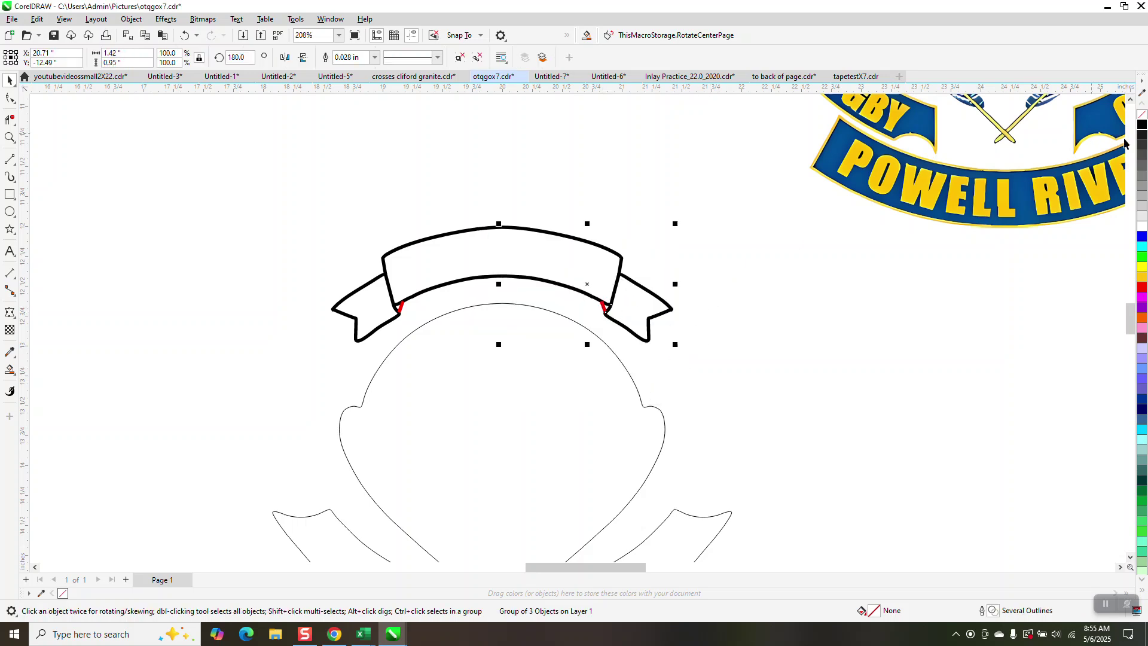
pyautogui.rightClick(1142, 126)
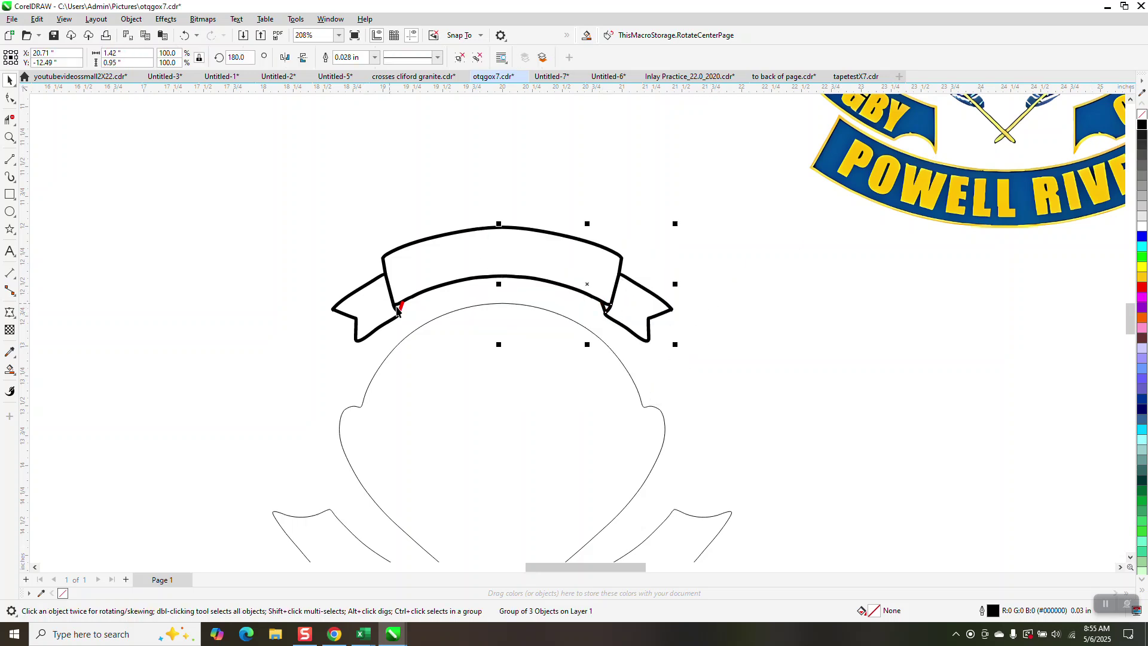
pyautogui.click(441, 298)
pyautogui.rightClick(1142, 126)
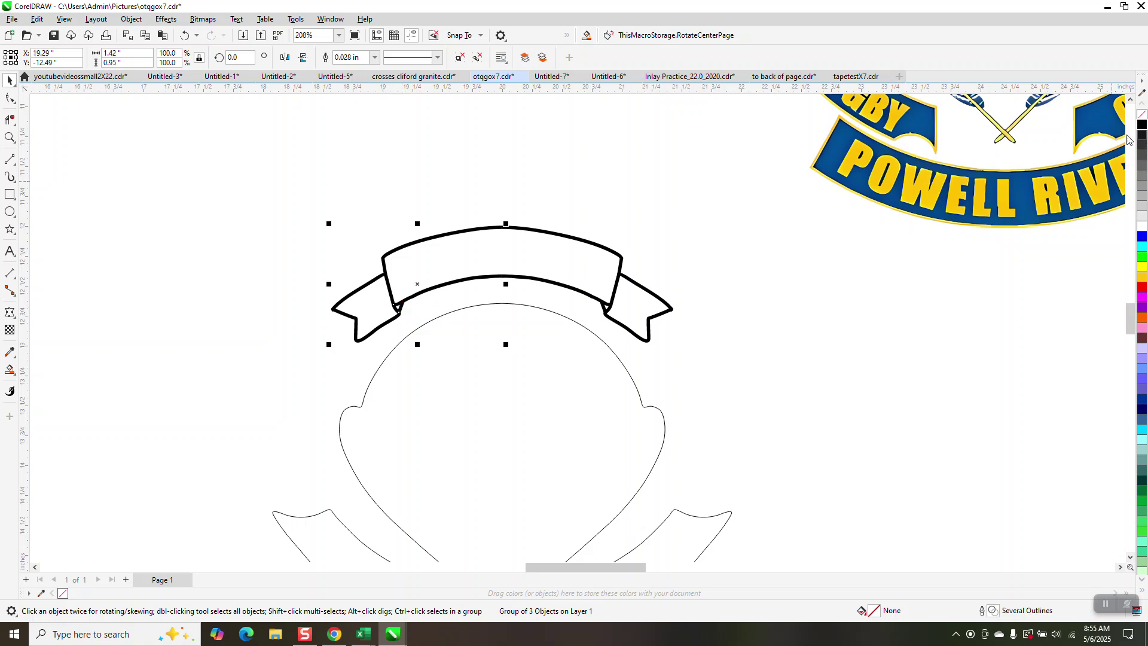
pyautogui.click(292, 238)
# Ungroup the left half of the top banner
pyautogui.click(9, 138)
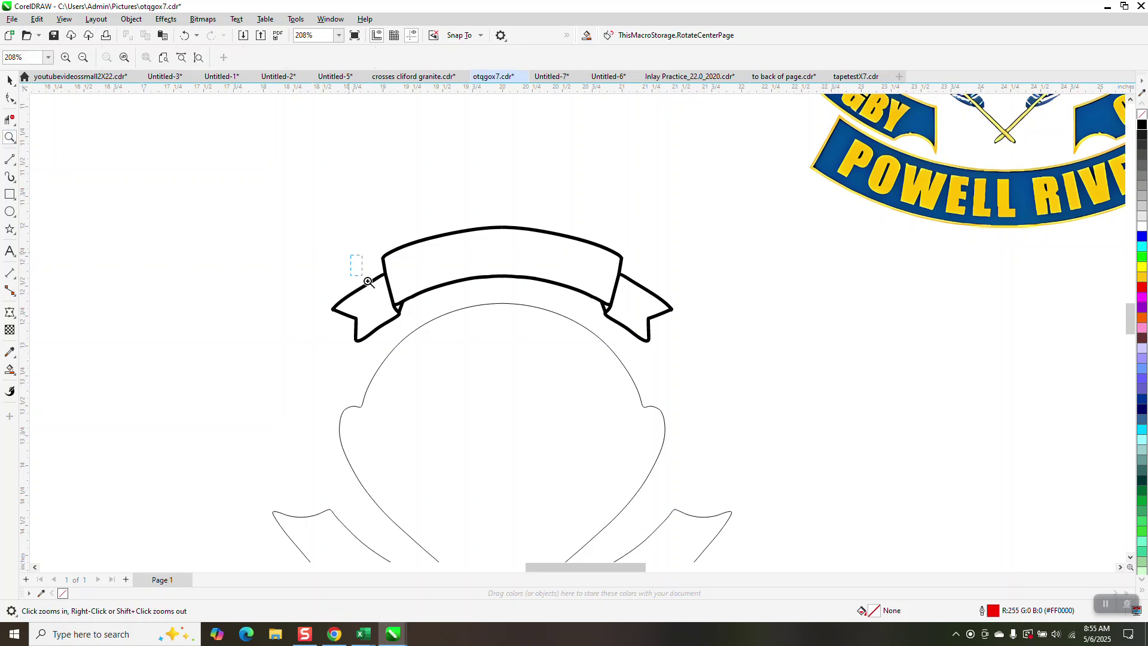
pyautogui.moveTo(357, 269); pyautogui.dragTo(491, 330)
pyautogui.rightClick(463, 289)
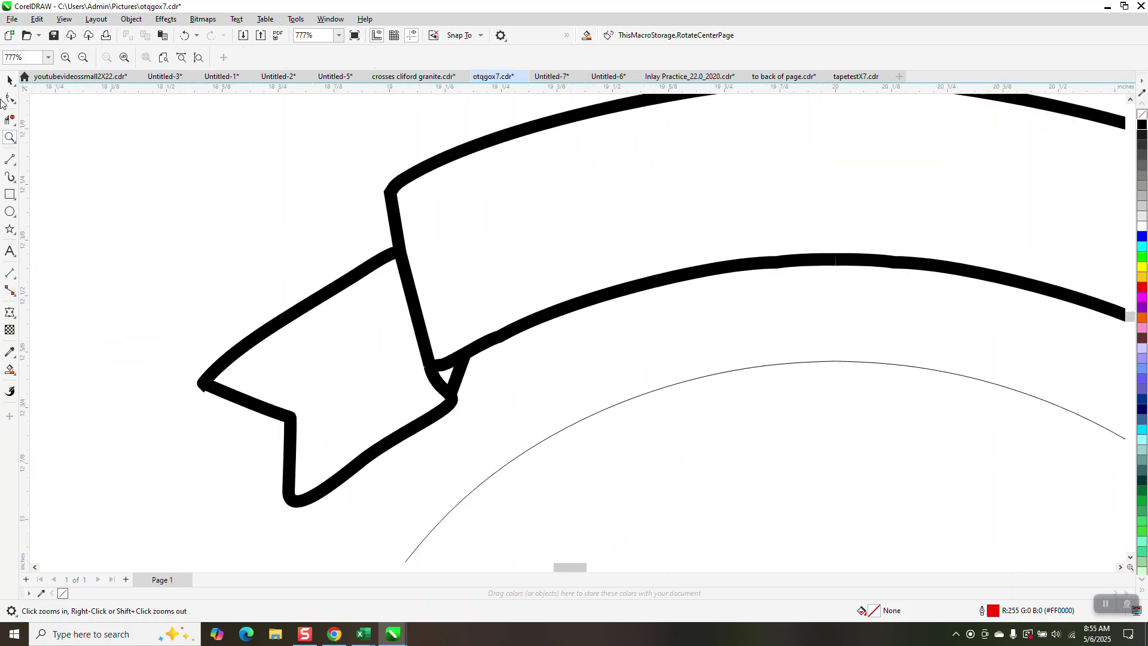
pyautogui.click(9, 80)
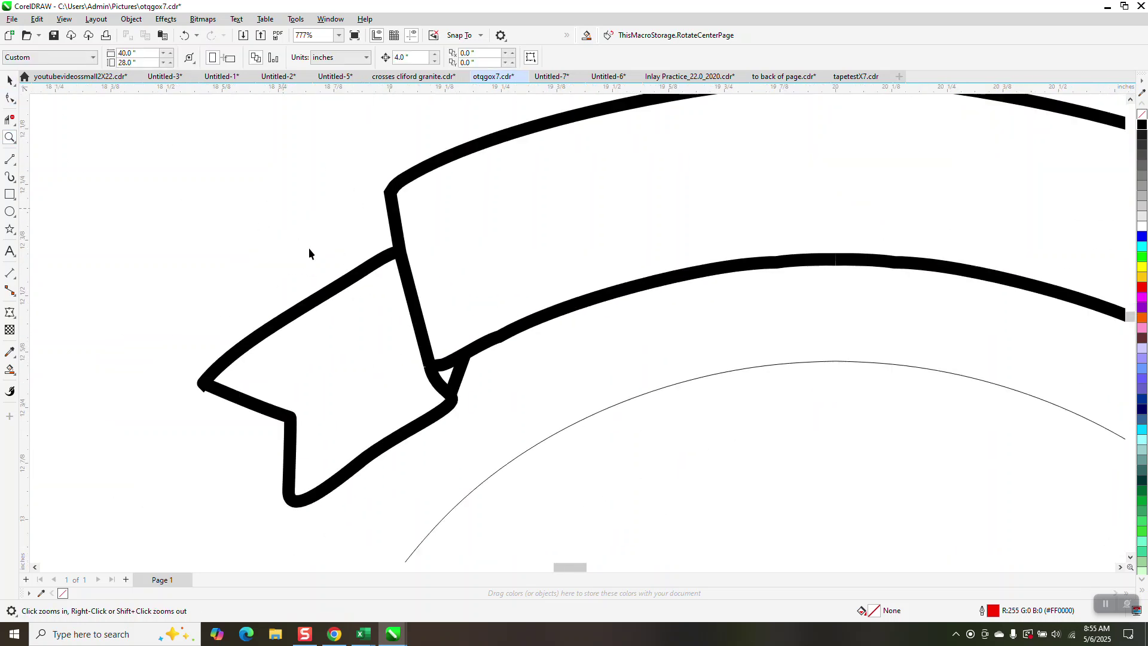
pyautogui.click(464, 381)
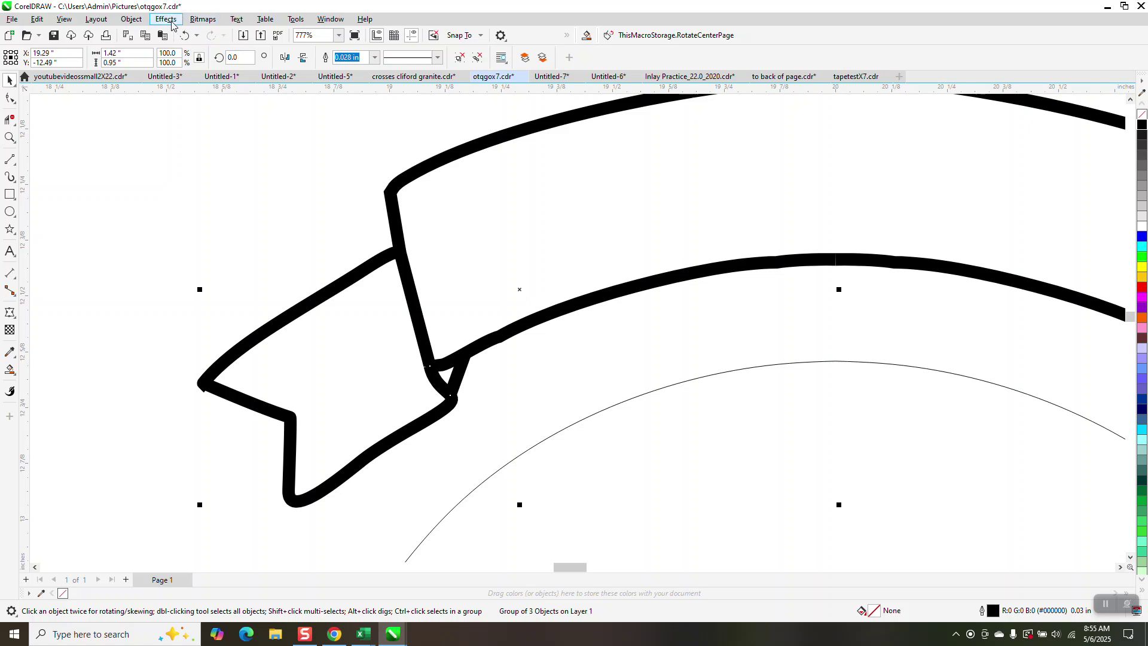
pyautogui.click(132, 19)
pyautogui.moveTo(192, 230)
pyautogui.click(320, 237)
pyautogui.click(300, 218)
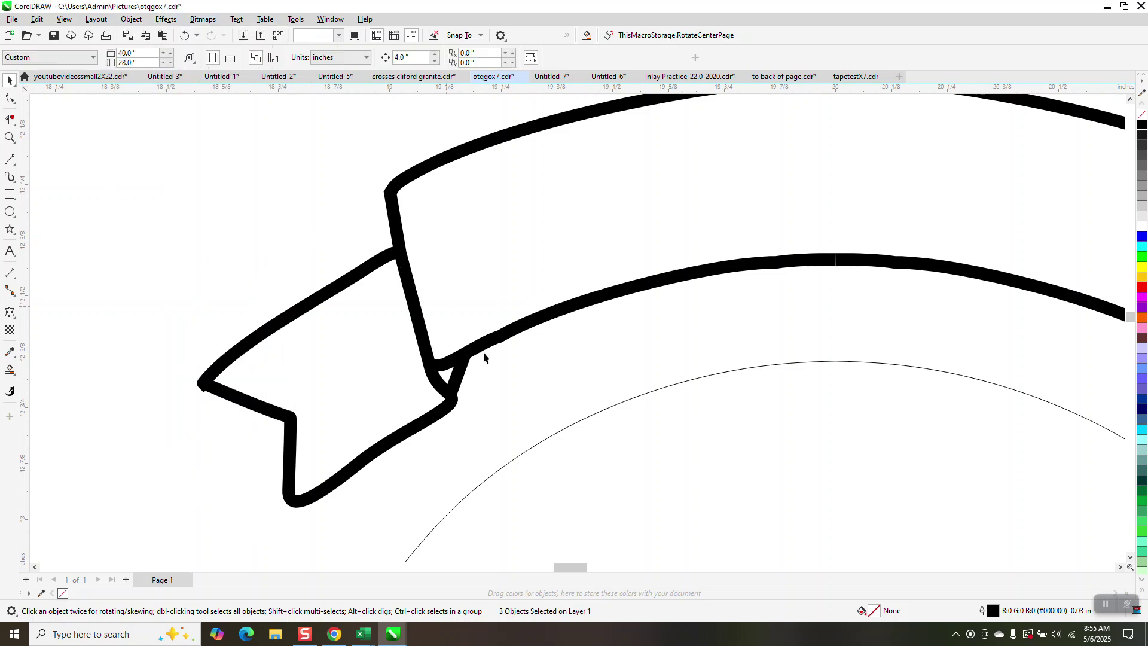
# Set the left fold line's outline width to 0.014 in and shift the line slightly outward, away from the ribbon corner
pyautogui.click(465, 376)
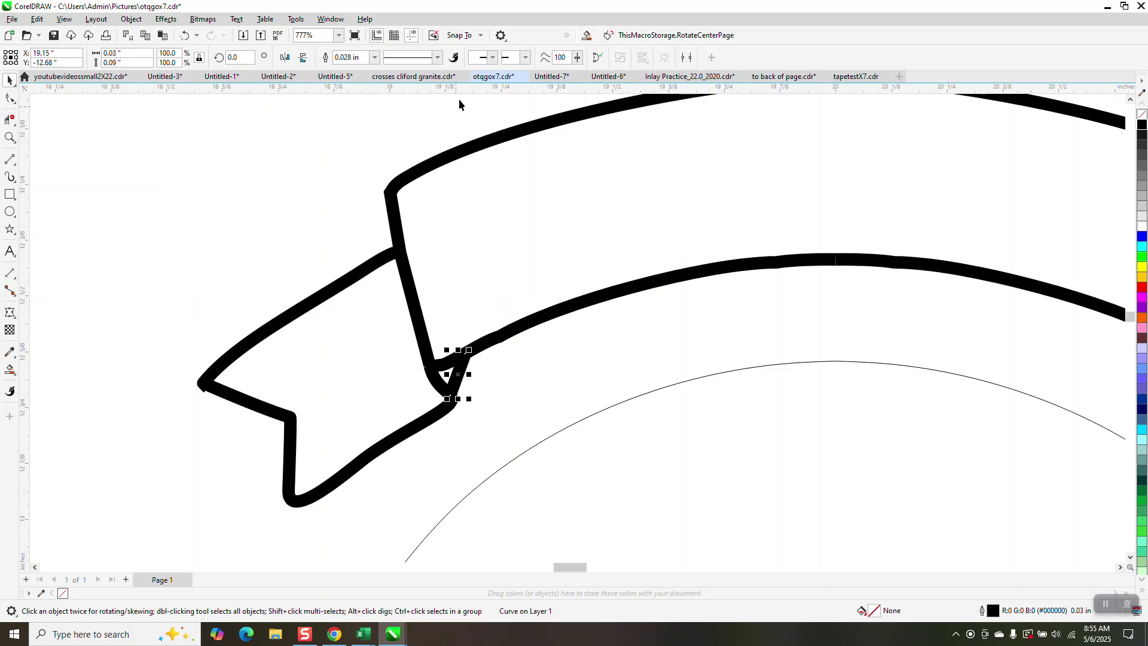
pyautogui.click(375, 57)
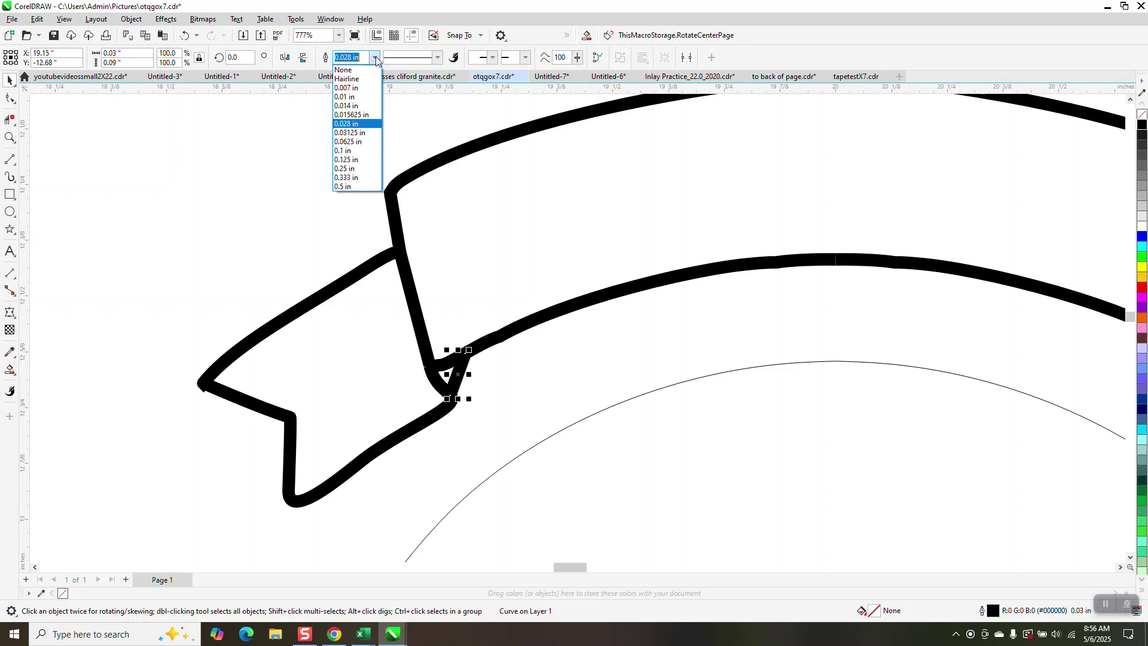
pyautogui.click(350, 105)
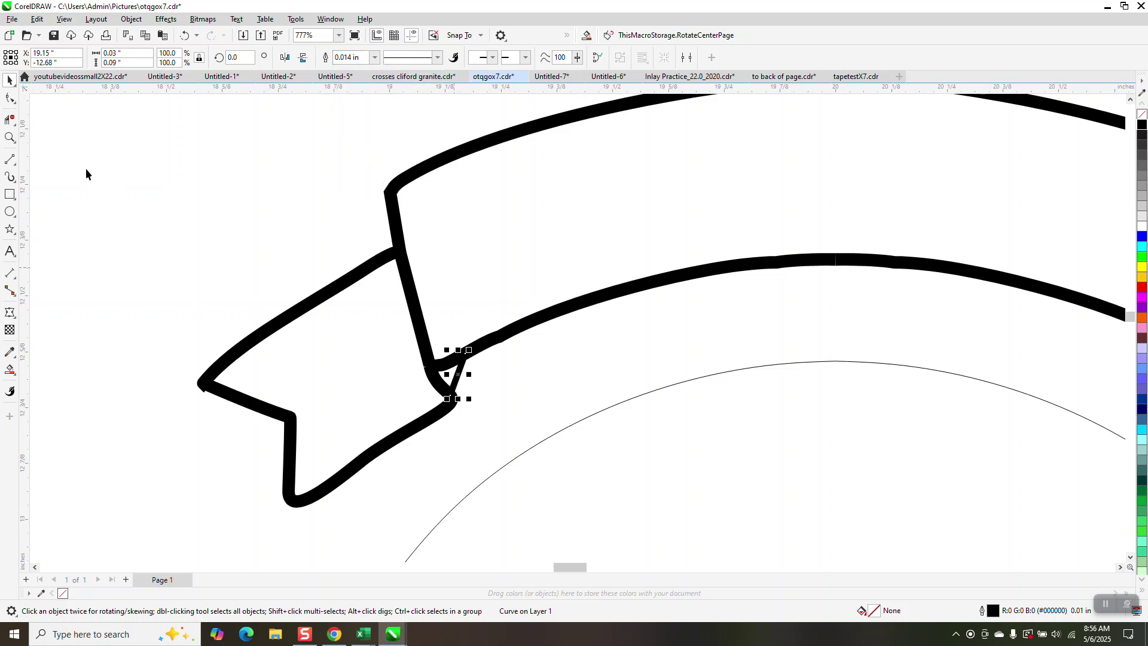
pyautogui.click(10, 137)
pyautogui.click(374, 324)
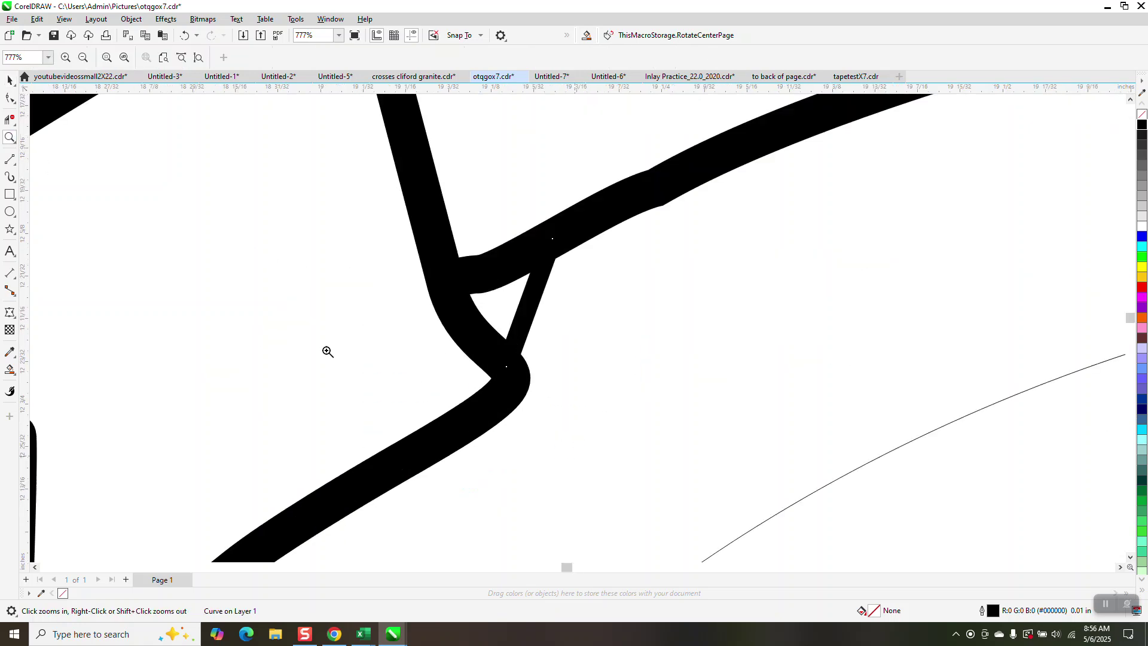
pyautogui.click(10, 80)
pyautogui.click(552, 254)
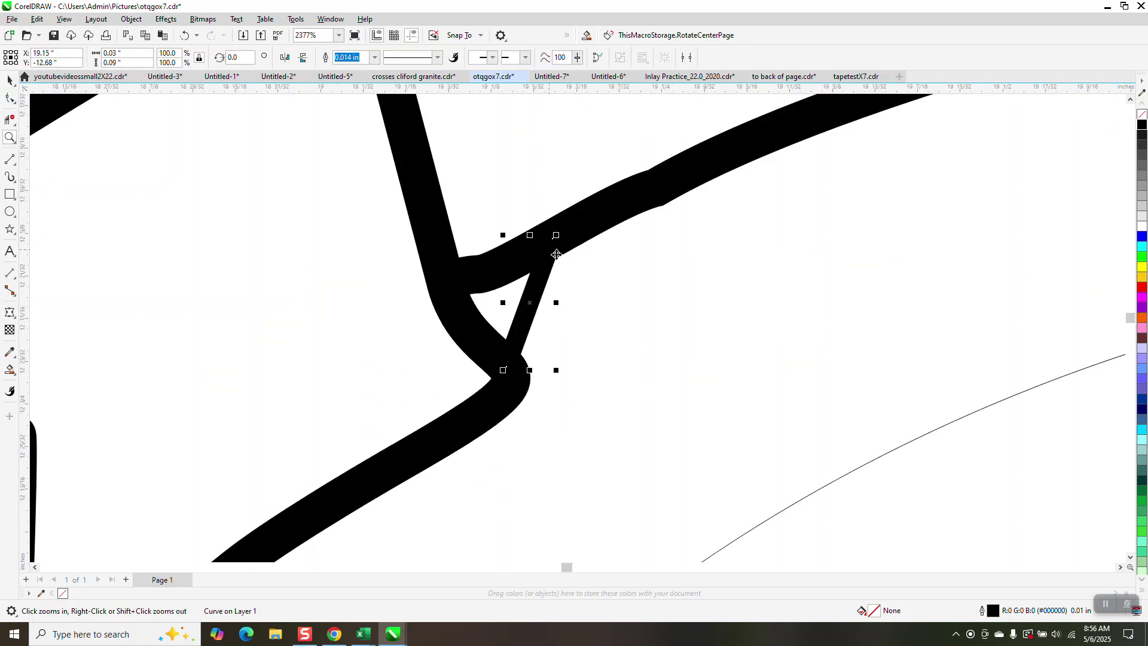
pyautogui.moveTo(552, 252); pyautogui.dragTo(567, 272)
pyautogui.scroll(-5, 347, 275)
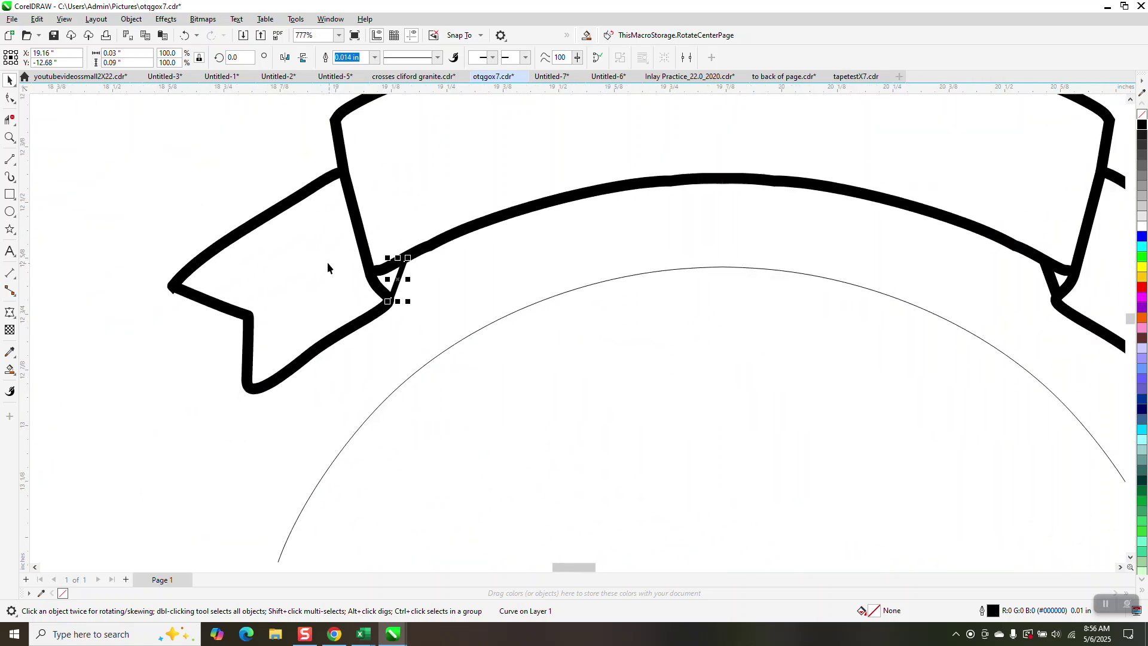
# Ungroup the mirrored right half of the top banner
pyautogui.click(742, 276)
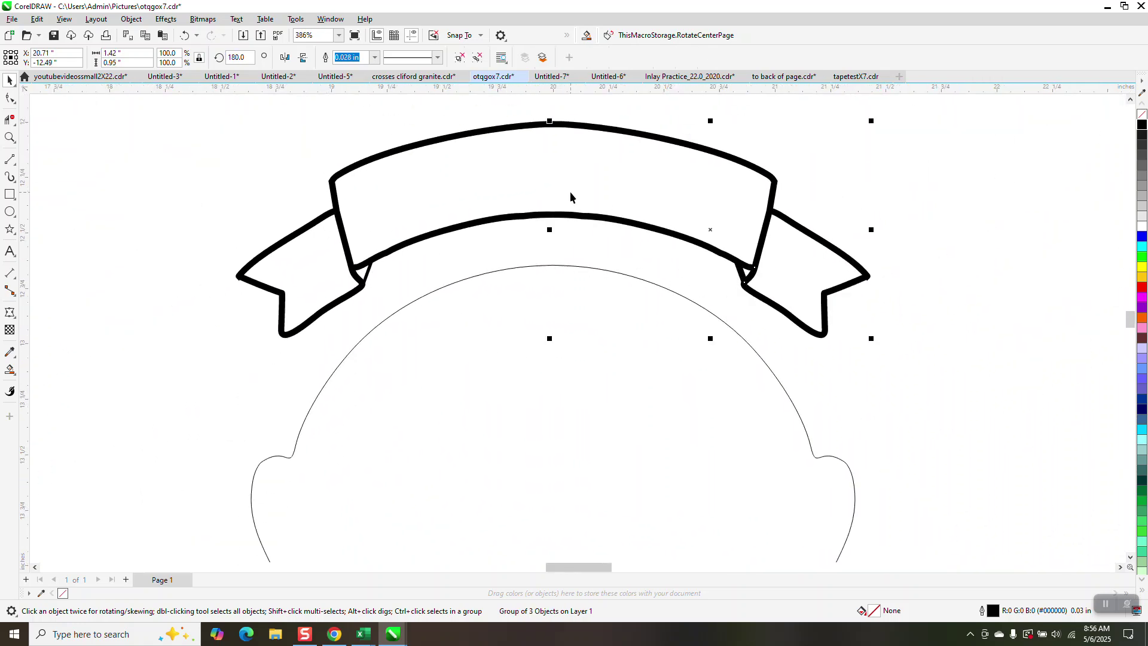
pyautogui.click(131, 18)
pyautogui.moveTo(279, 232)
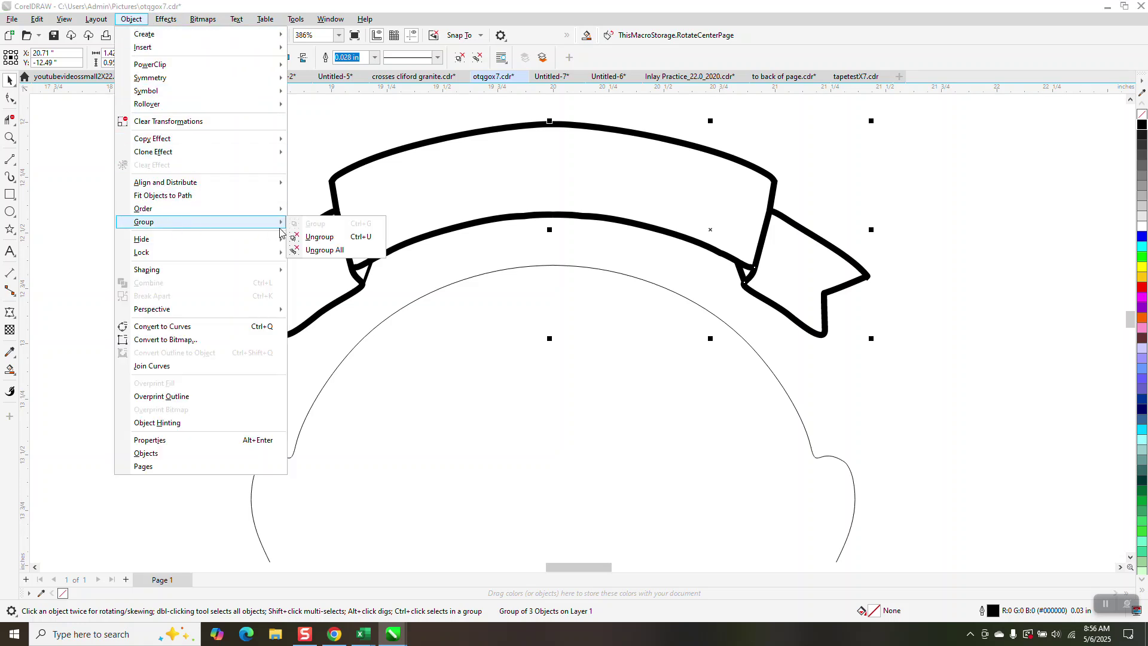
pyautogui.click(317, 237)
# Set the right fold line's outline width to 0.014 in, then shift and slightly enlarge it so it meets the ribbon tail
pyautogui.click(10, 137)
pyautogui.moveTo(744, 231); pyautogui.dragTo(842, 336)
pyautogui.click(9, 80)
pyautogui.click(361, 298)
pyautogui.click(416, 291)
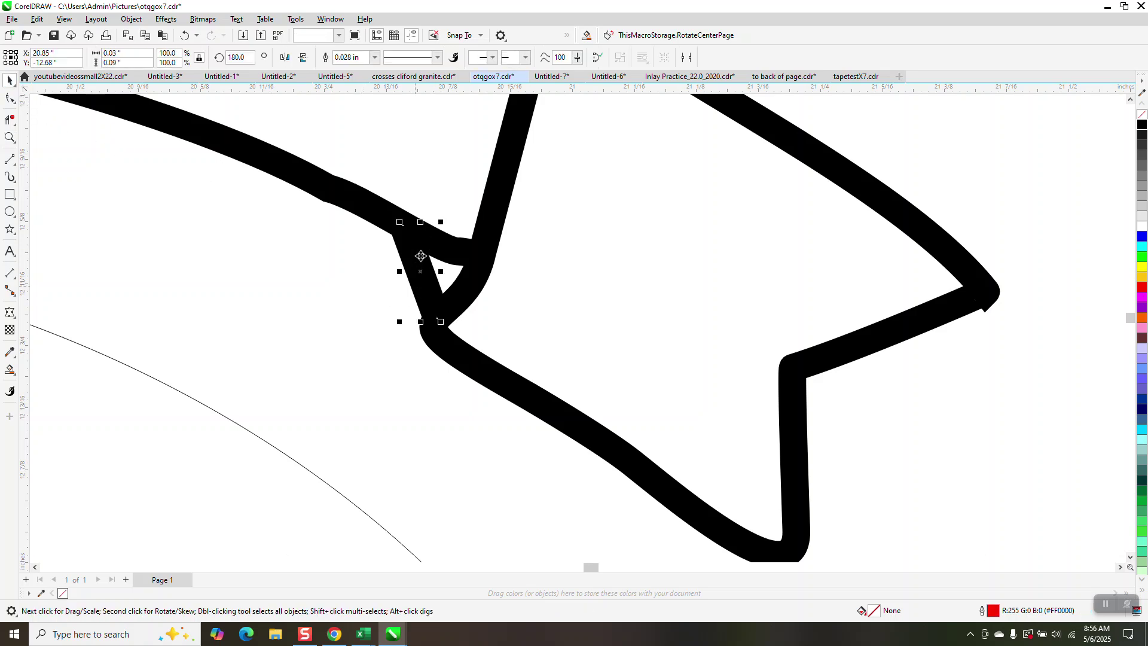
pyautogui.click(374, 57)
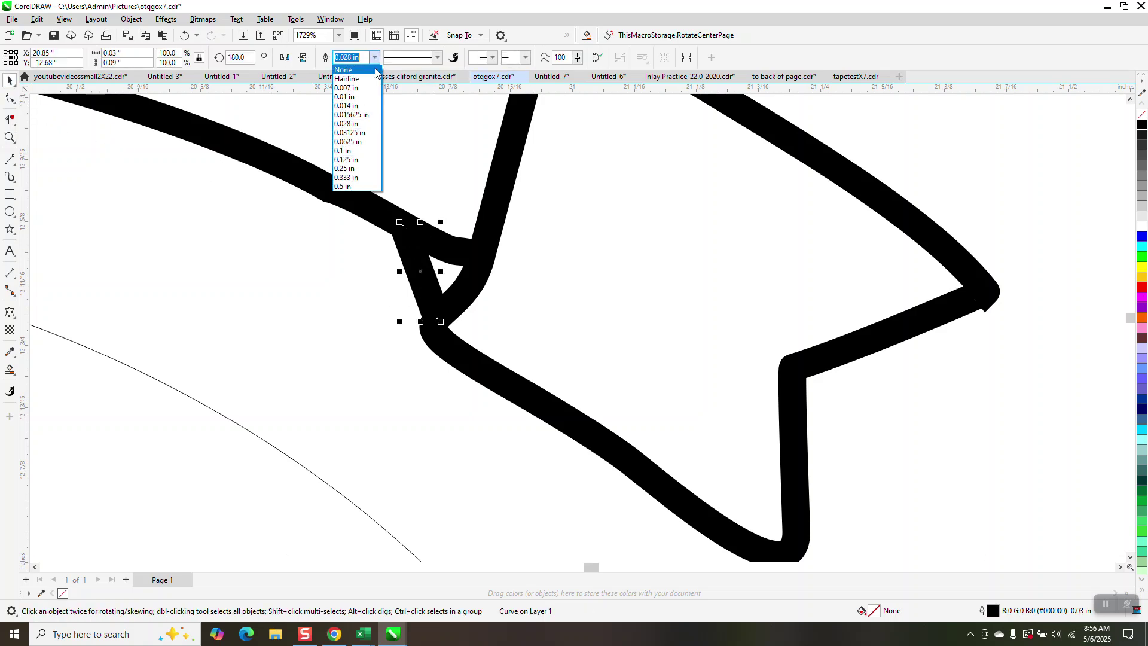
pyautogui.click(348, 106)
pyautogui.moveTo(423, 273); pyautogui.dragTo(406, 267)
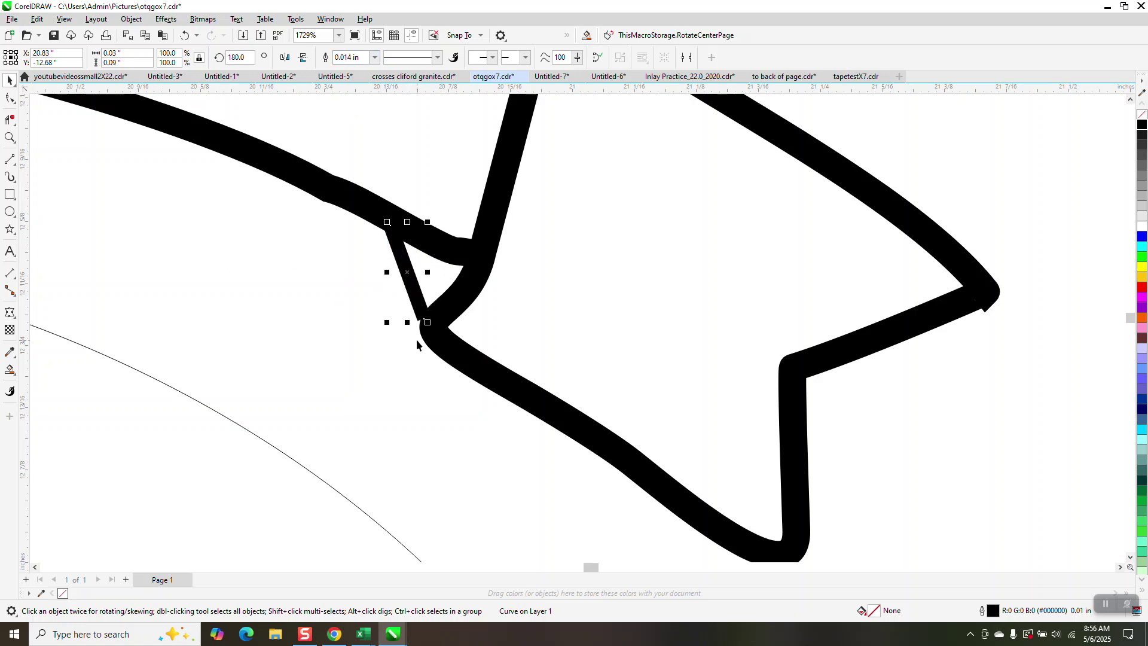
pyautogui.moveTo(425, 321); pyautogui.dragTo(433, 334)
pyautogui.scroll(-3, 504, 257)
pyautogui.scroll(-3, 504, 255)
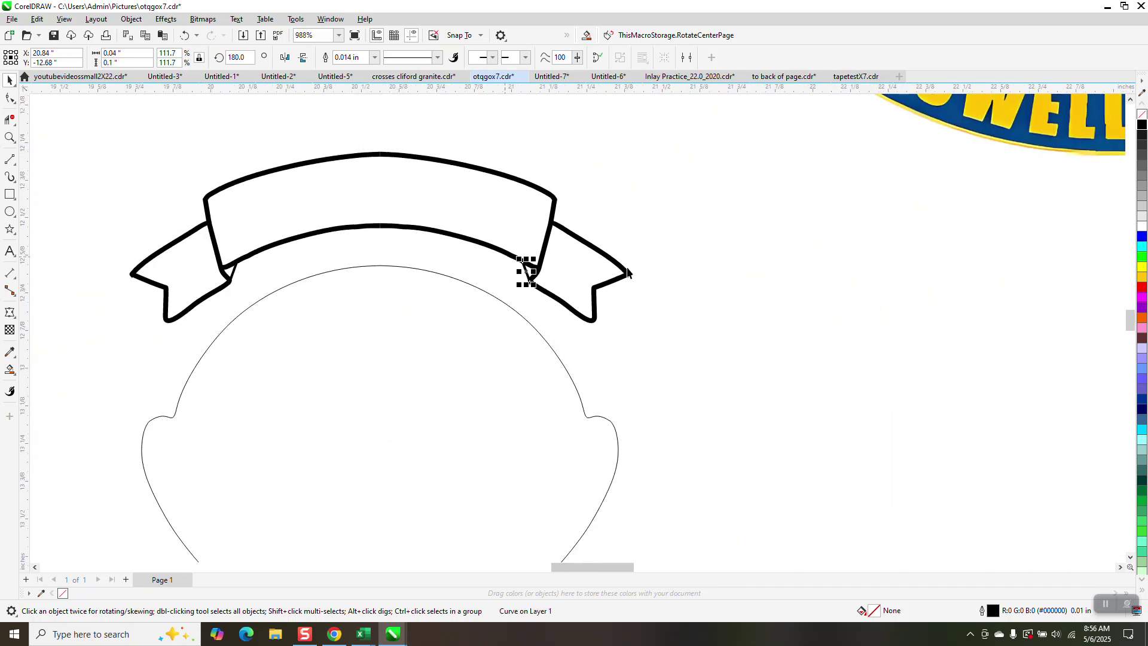
# Group all the pieces of the top banner into one object
pyautogui.scroll(-1, 525, 269)
pyautogui.moveTo(55, 134); pyautogui.dragTo(684, 350)
pyautogui.hotkey('ctrl', 'g')
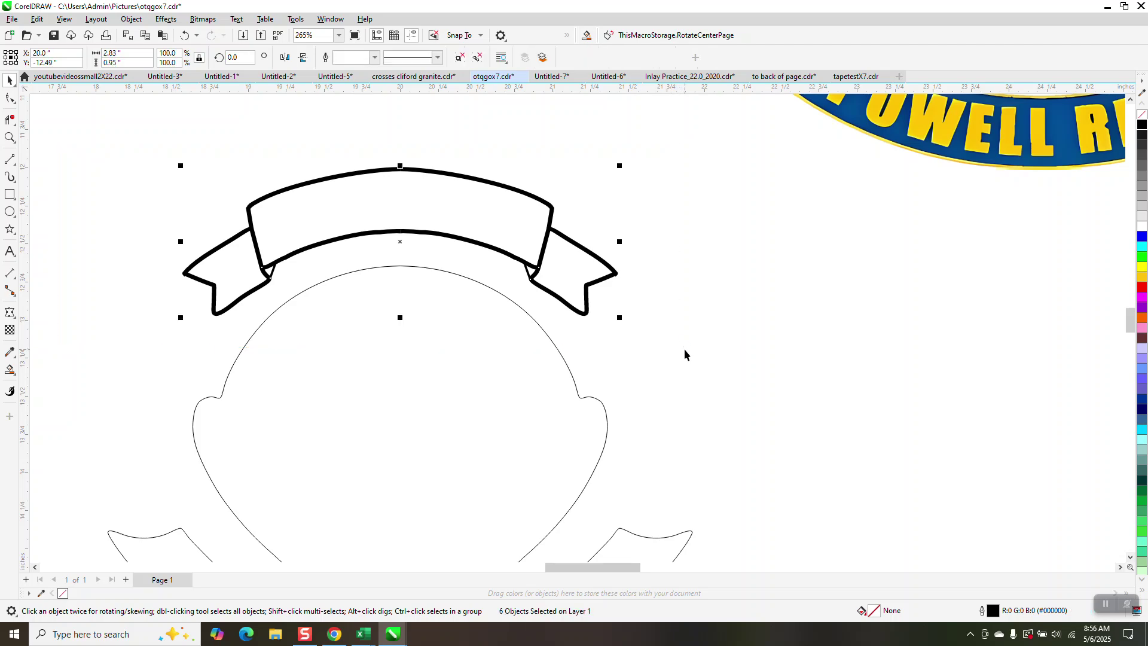
# Move the full-colour reference crest bitmap upward, clear of the outline drawing
pyautogui.scroll(-4, 684, 349)
pyautogui.scroll(-2, 583, 330)
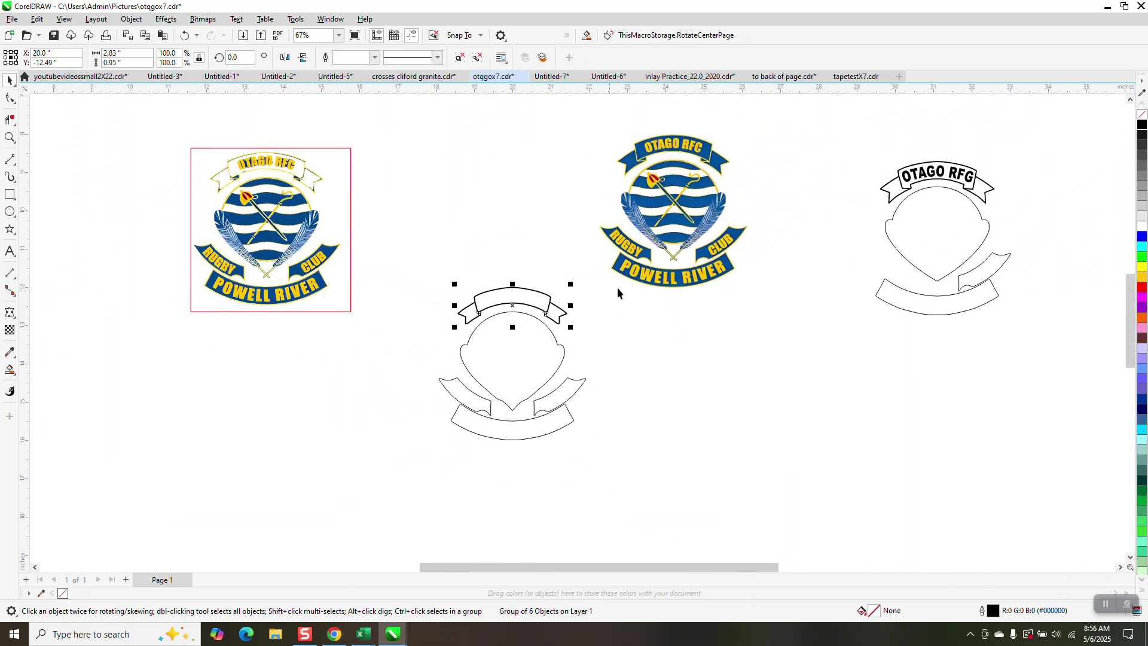
pyautogui.moveTo(603, 124); pyautogui.dragTo(651, 250)
pyautogui.moveTo(771, 308); pyautogui.dragTo(771, 308)
pyautogui.moveTo(697, 224); pyautogui.dragTo(682, 172)
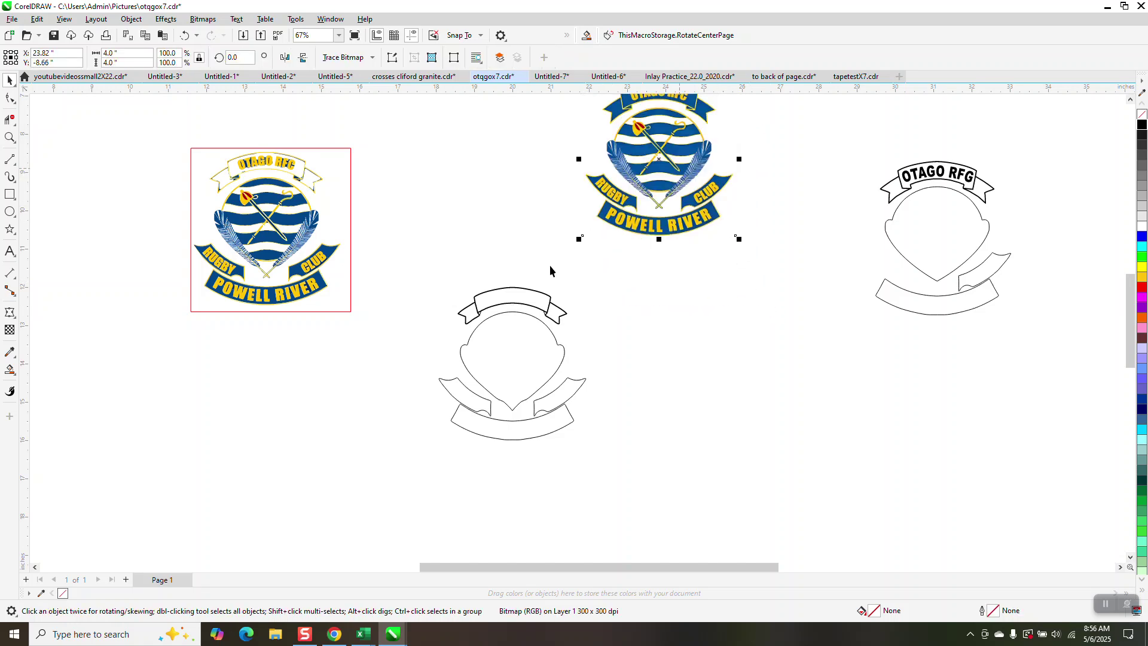
# Create a filled shape from the top banner's central panel with Smart Fill and move it out to the right of the outline crest
pyautogui.click(11, 371)
pyautogui.click(541, 300)
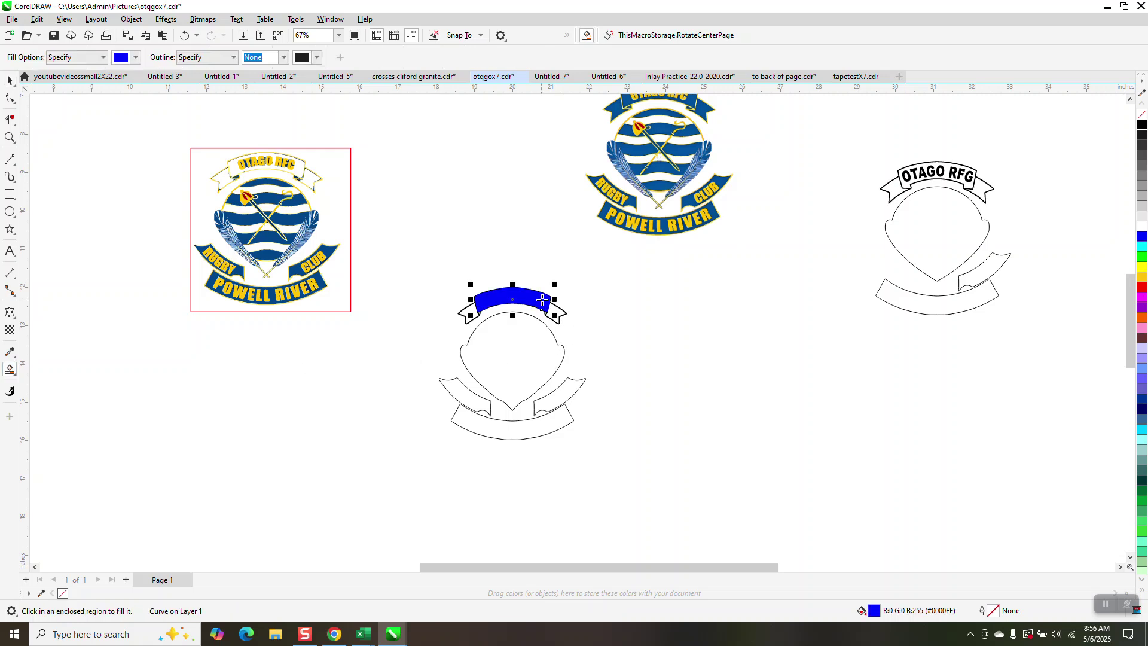
pyautogui.moveTo(548, 304); pyautogui.dragTo(700, 303)
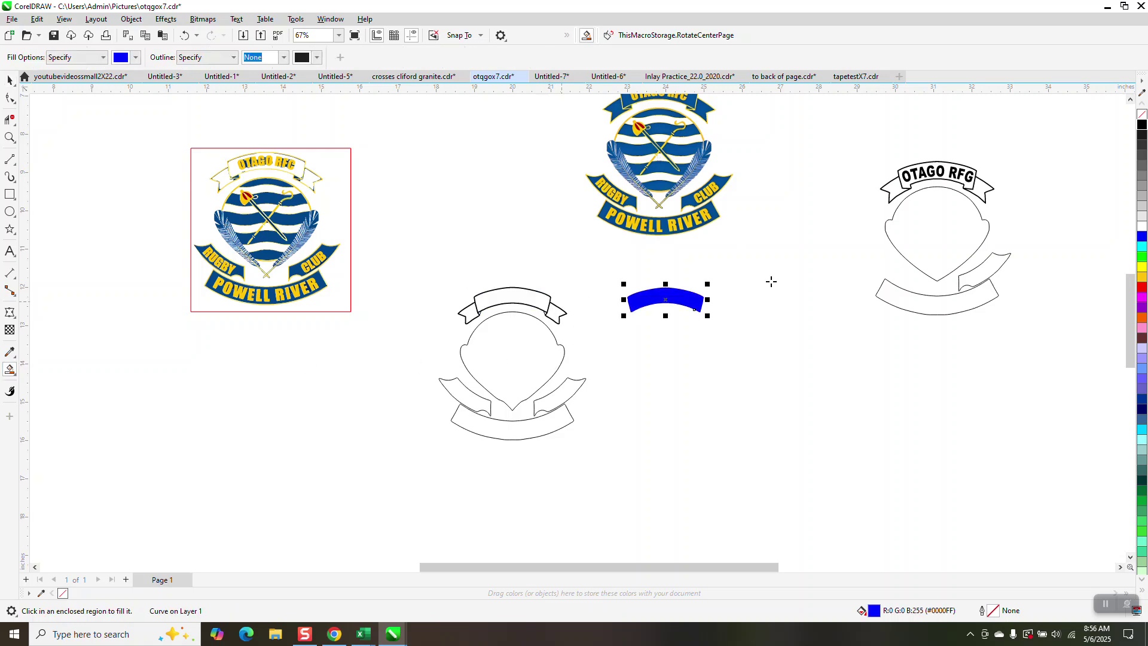
# Remove the fill from the extracted banner panel and give it a black outline
pyautogui.click(1141, 125)
pyautogui.click(1141, 115)
pyautogui.rightClick(1141, 124)
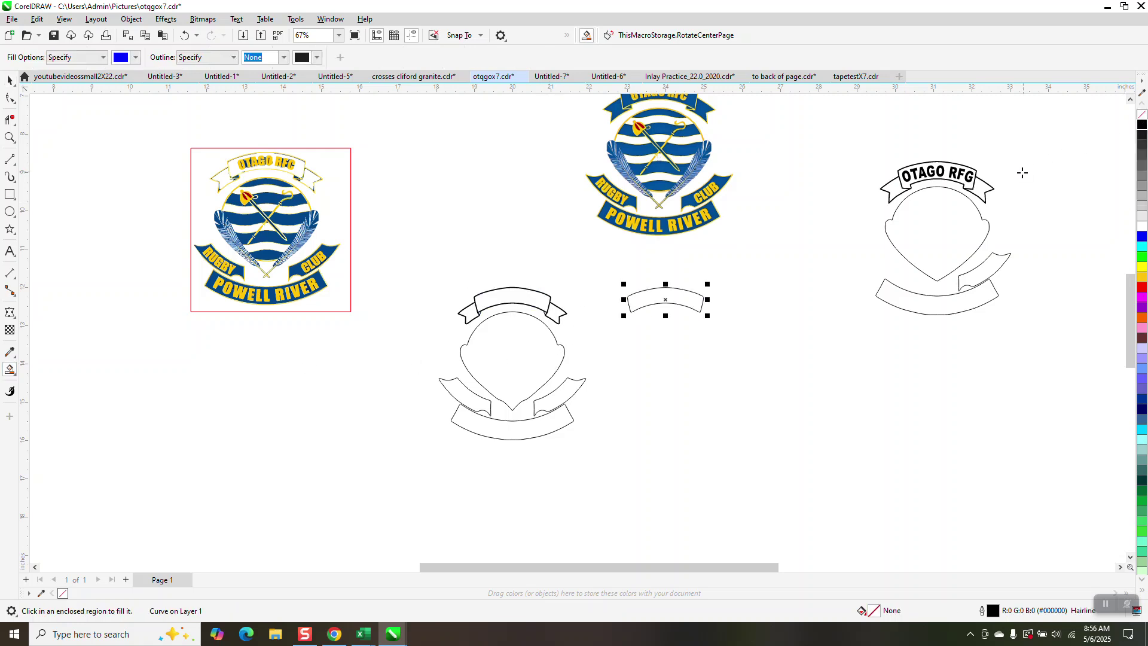
# Add the text OTAGO RFG beside the full-colour reference crest
pyautogui.click(10, 137)
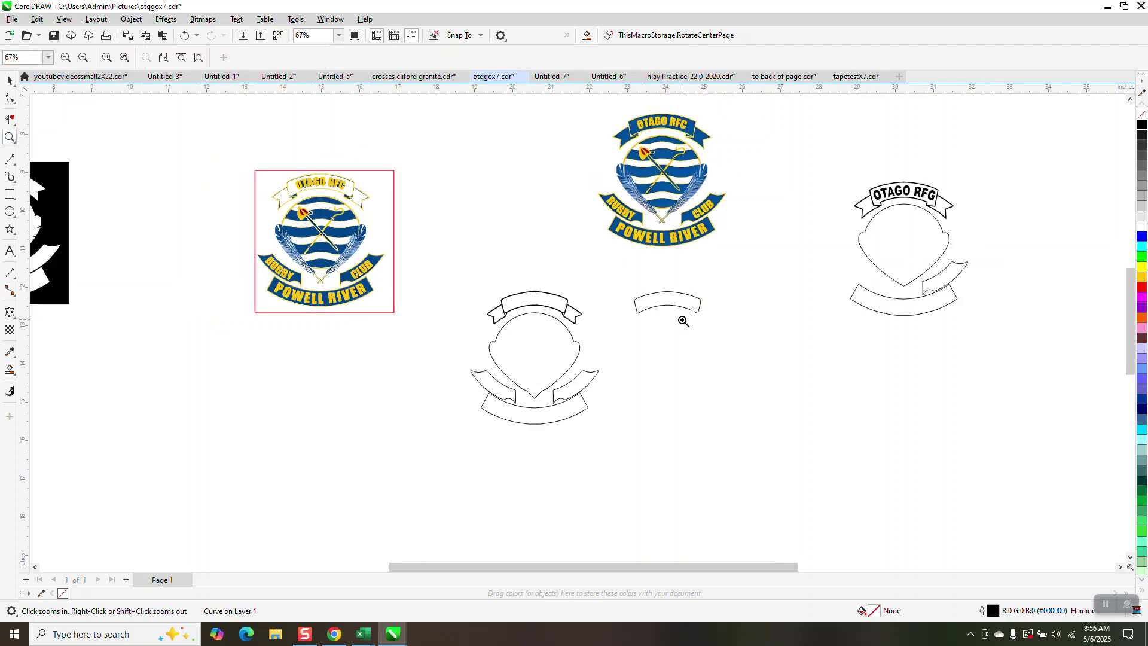
pyautogui.moveTo(631, 133); pyautogui.dragTo(747, 188)
pyautogui.rightClick(748, 188)
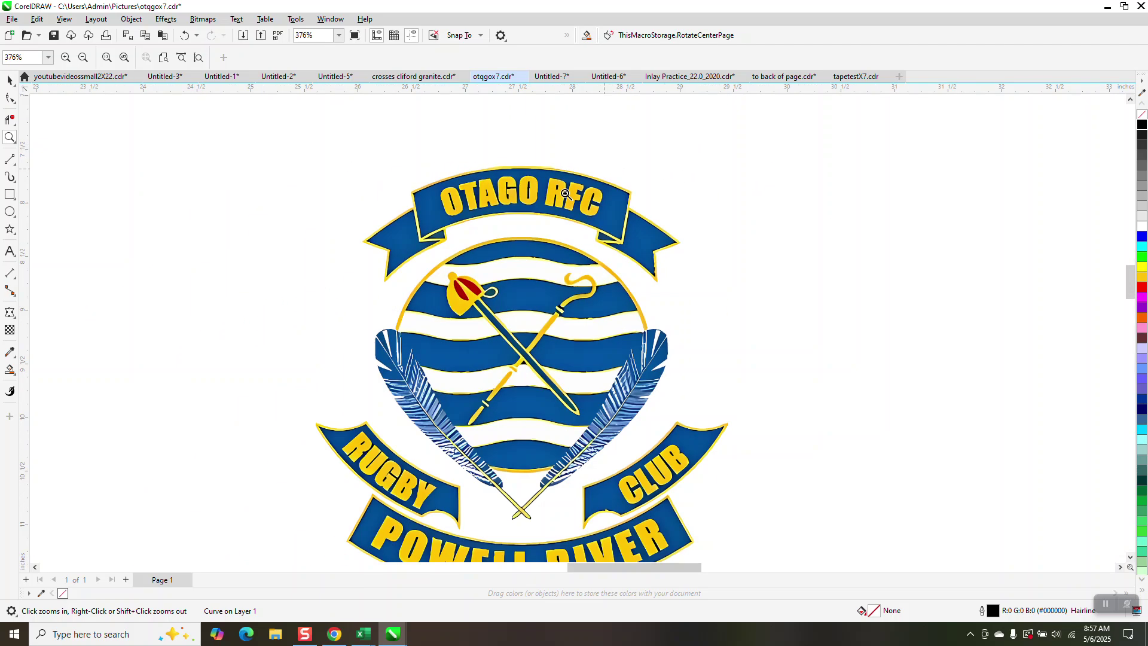
pyautogui.click(10, 251)
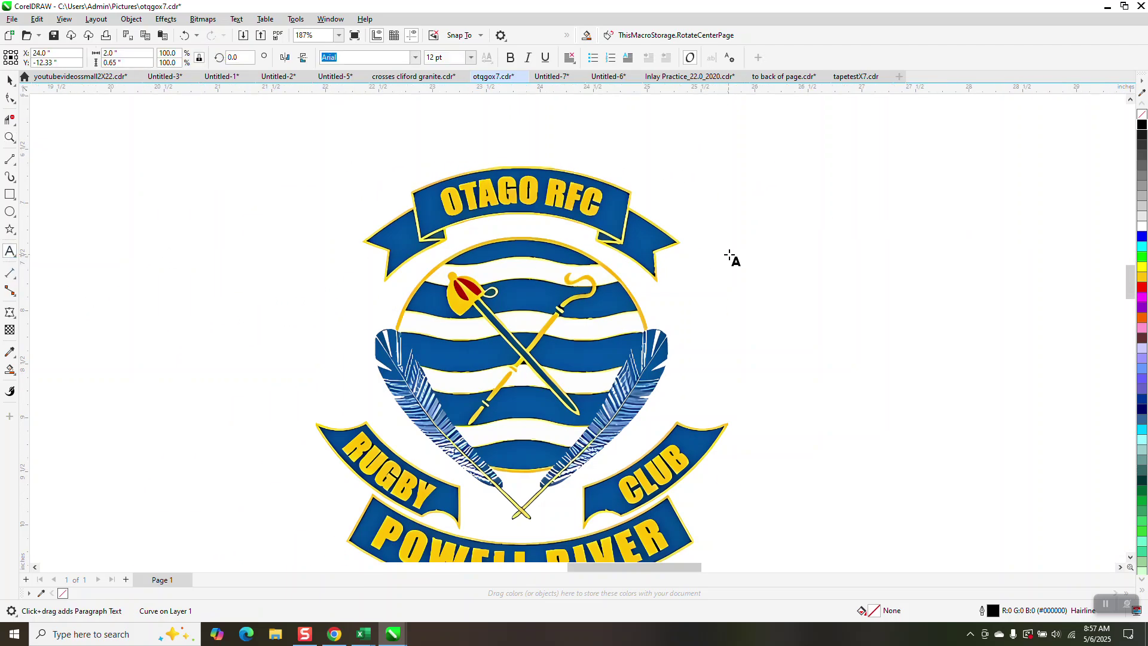
pyautogui.click(735, 259)
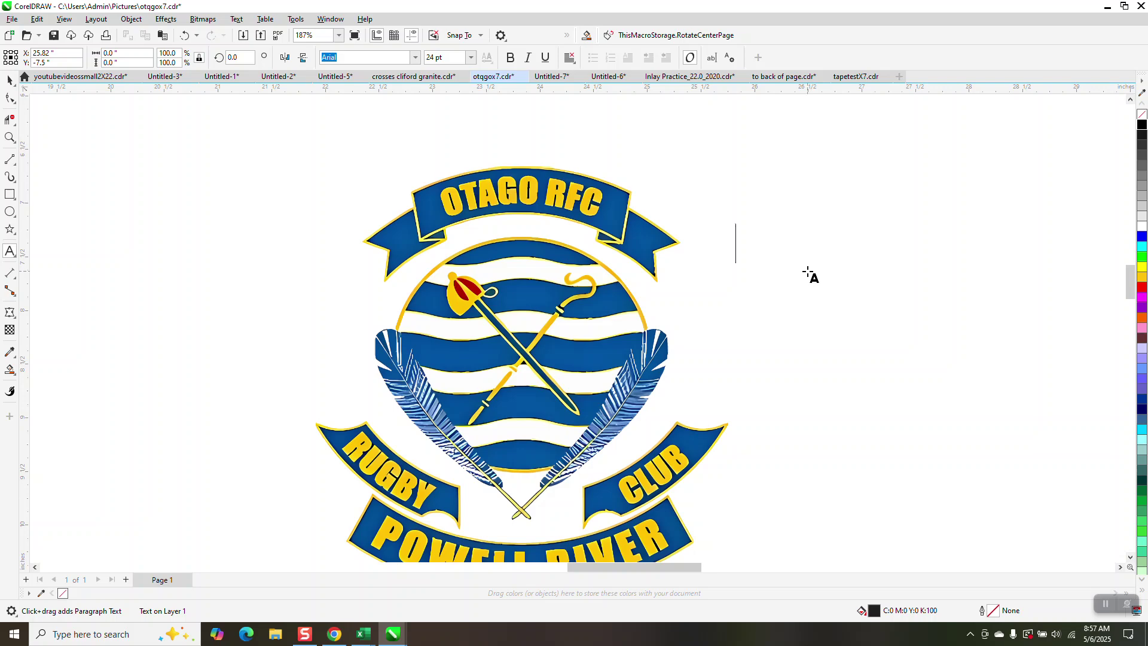
pyautogui.write('OT')
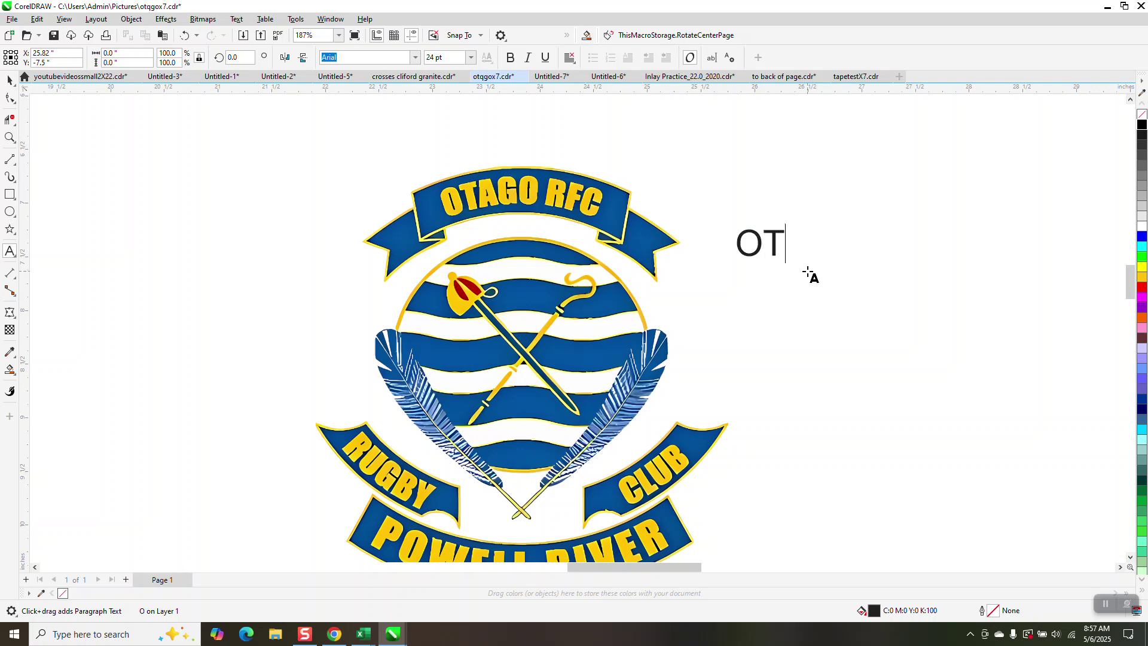
pyautogui.write('AGO R')
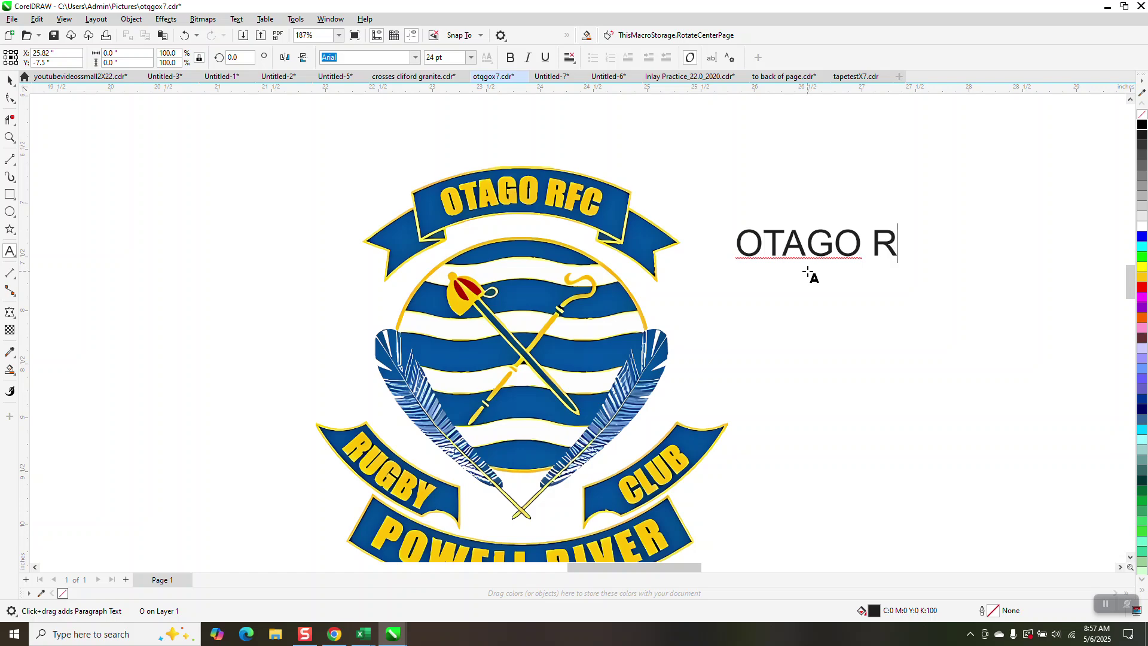
pyautogui.write('FG')
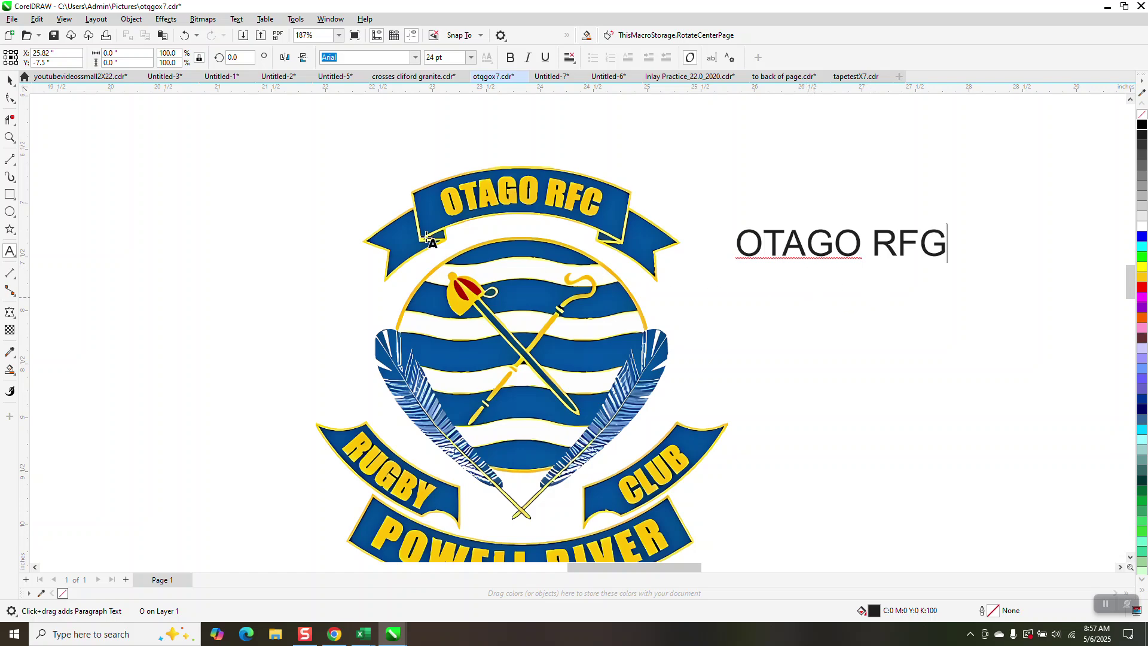
# Change the OTAGO RFG text's font to Arial Black and place it just above the extracted banner panel
pyautogui.click(416, 58)
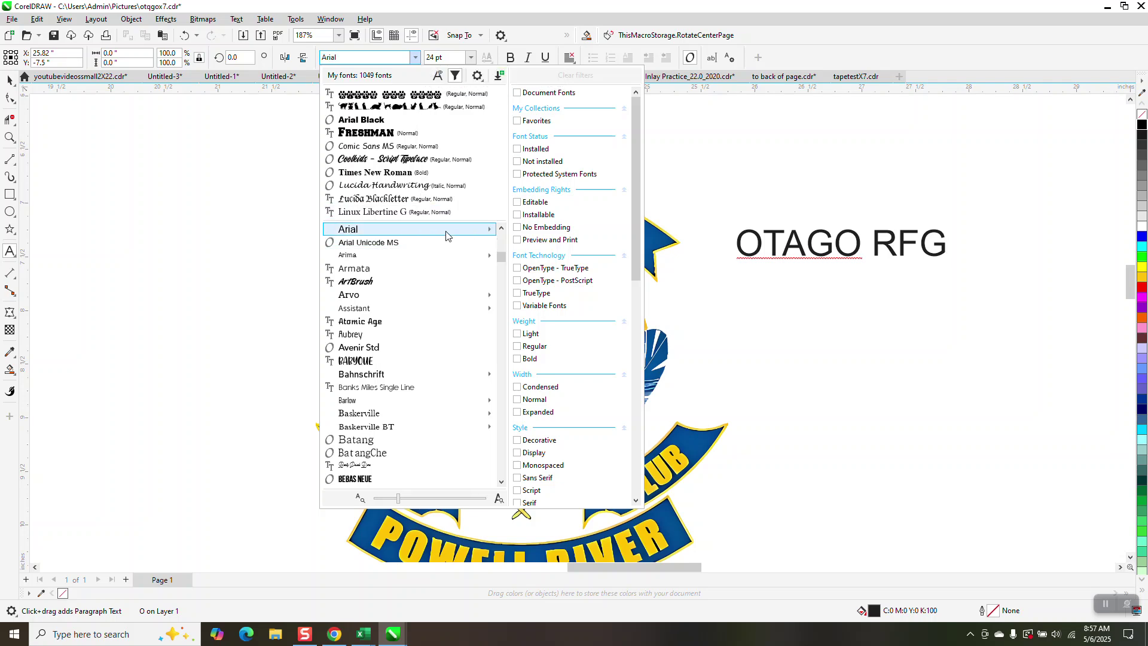
pyautogui.moveTo(446, 235)
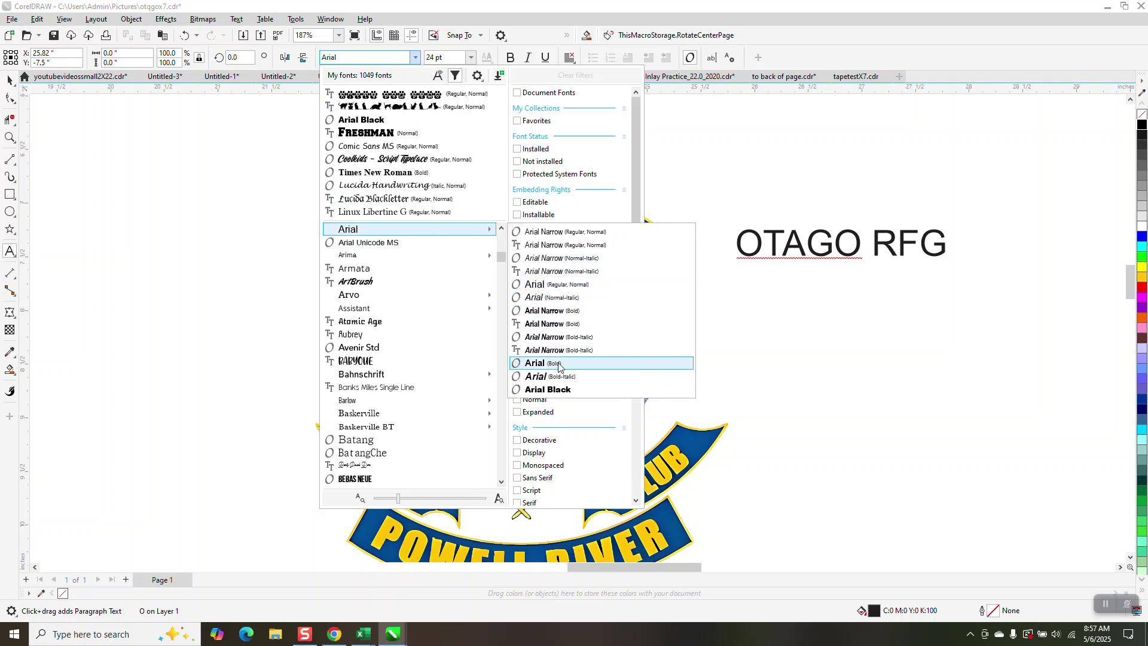
pyautogui.click(555, 390)
pyautogui.click(10, 80)
pyautogui.click(370, 57)
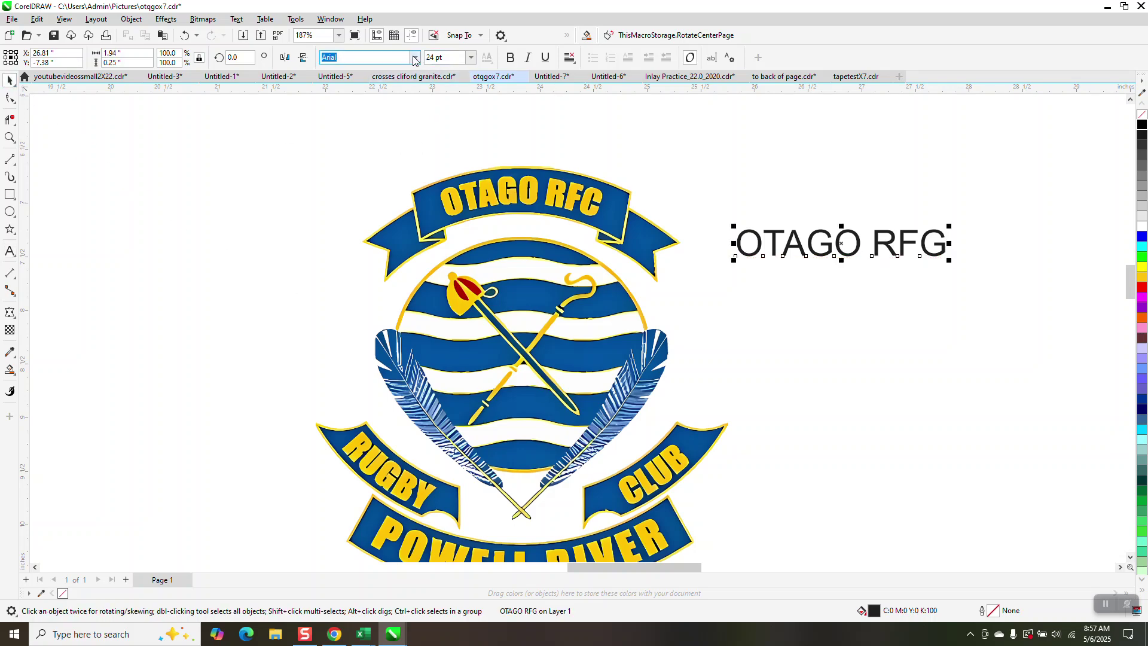
pyautogui.click(361, 94)
pyautogui.scroll(-5, 925, 220)
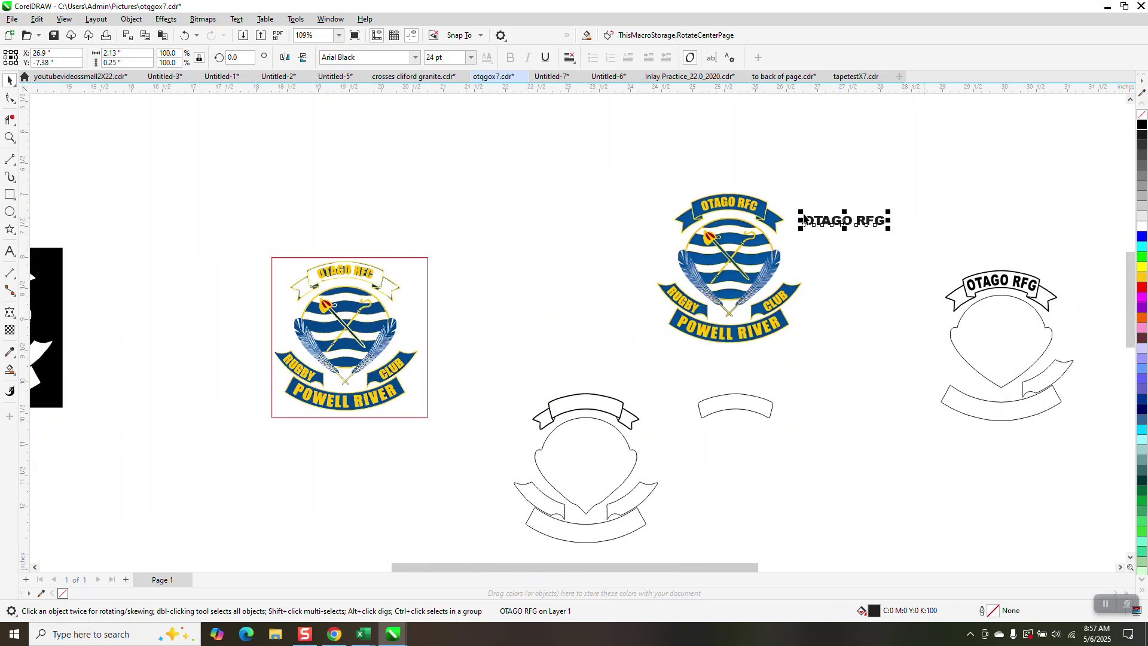
pyautogui.moveTo(848, 220); pyautogui.dragTo(735, 383)
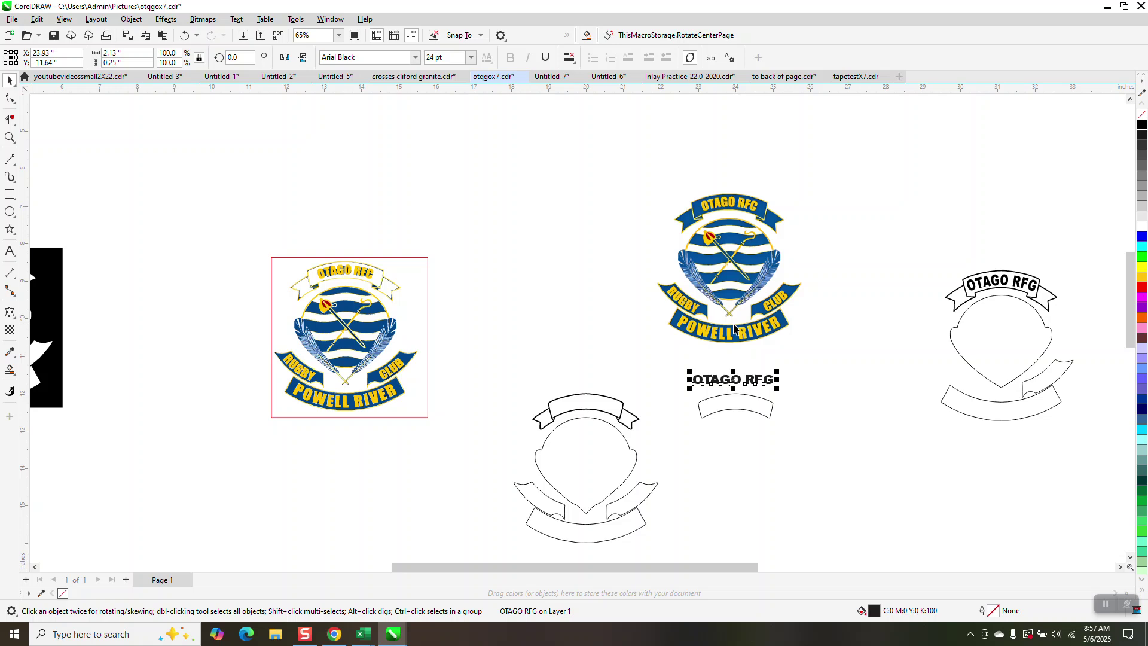
# Add a one-step inside contour with a 0.05 inch offset to the extracted banner panel
pyautogui.click(10, 137)
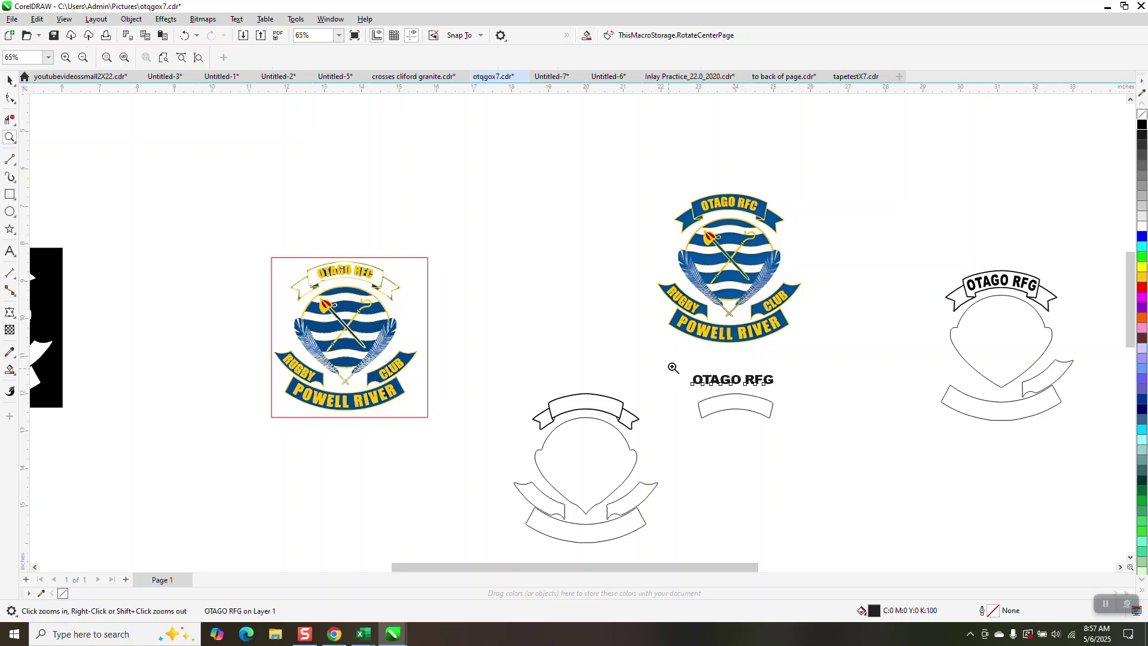
pyautogui.moveTo(831, 448); pyautogui.dragTo(830, 448)
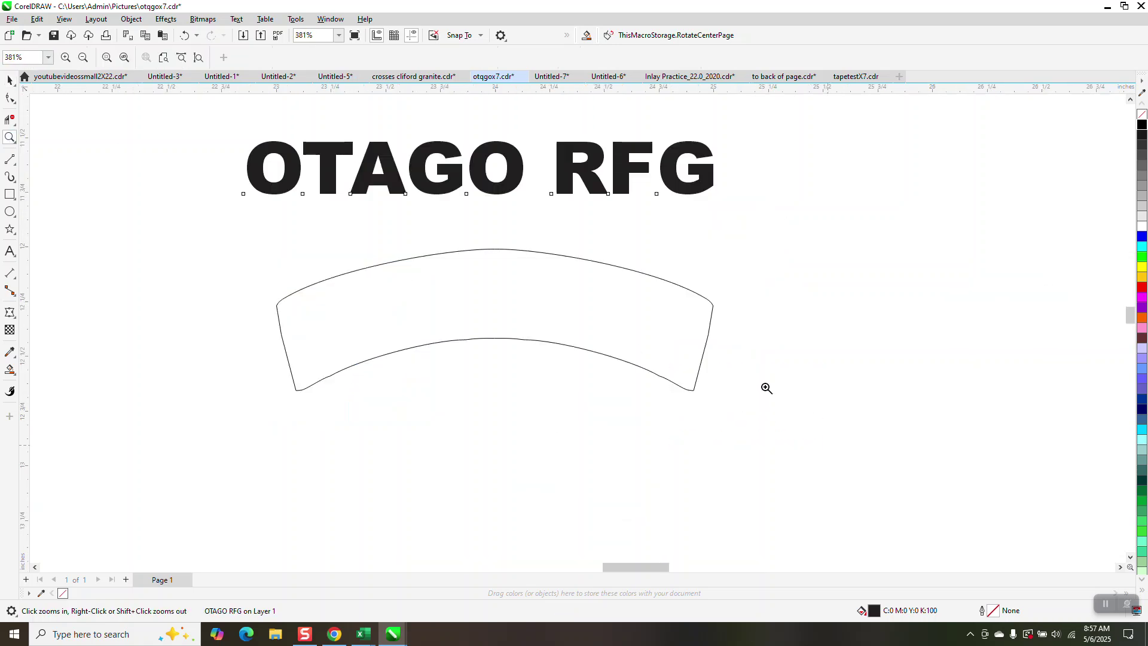
pyautogui.click(10, 81)
pyautogui.click(436, 295)
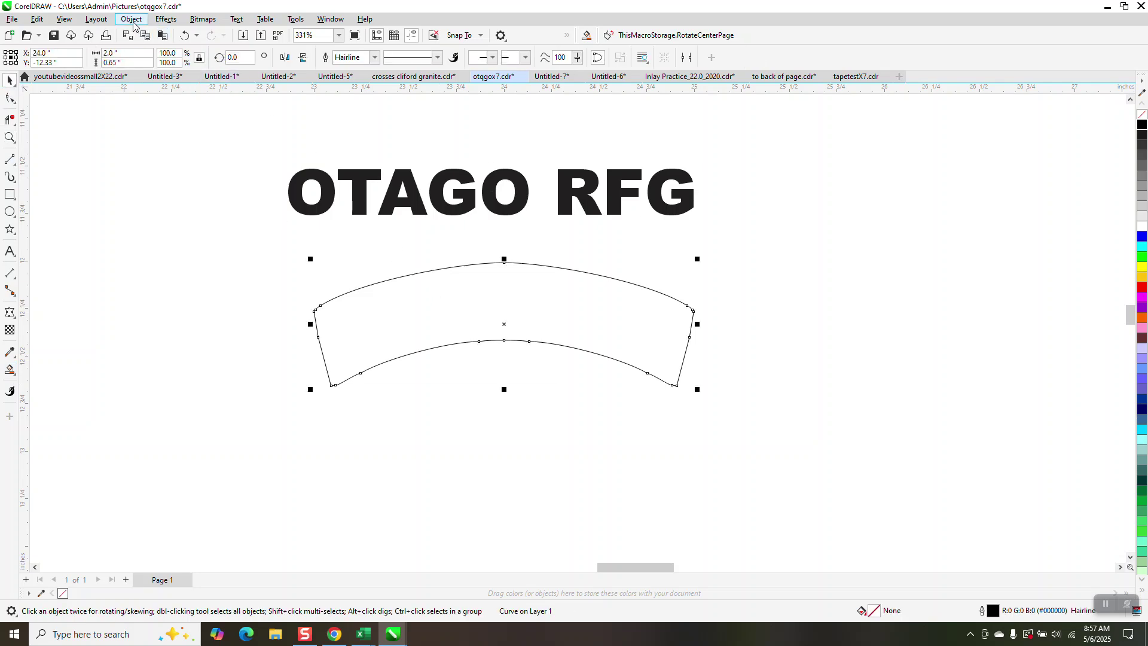
pyautogui.click(165, 20)
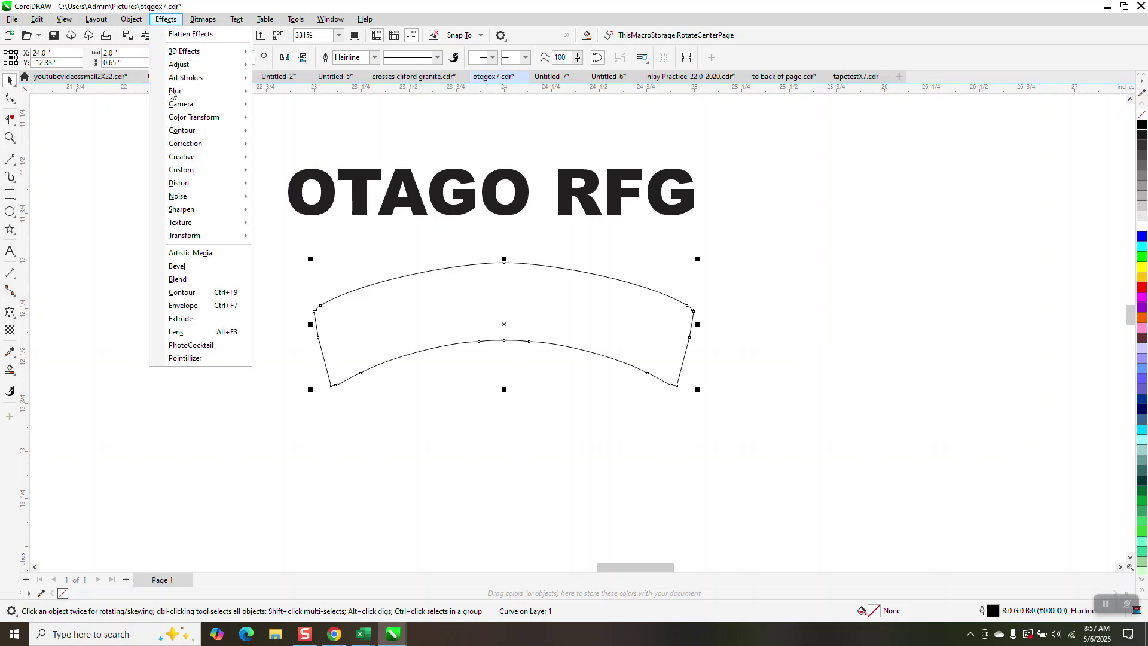
pyautogui.click(183, 292)
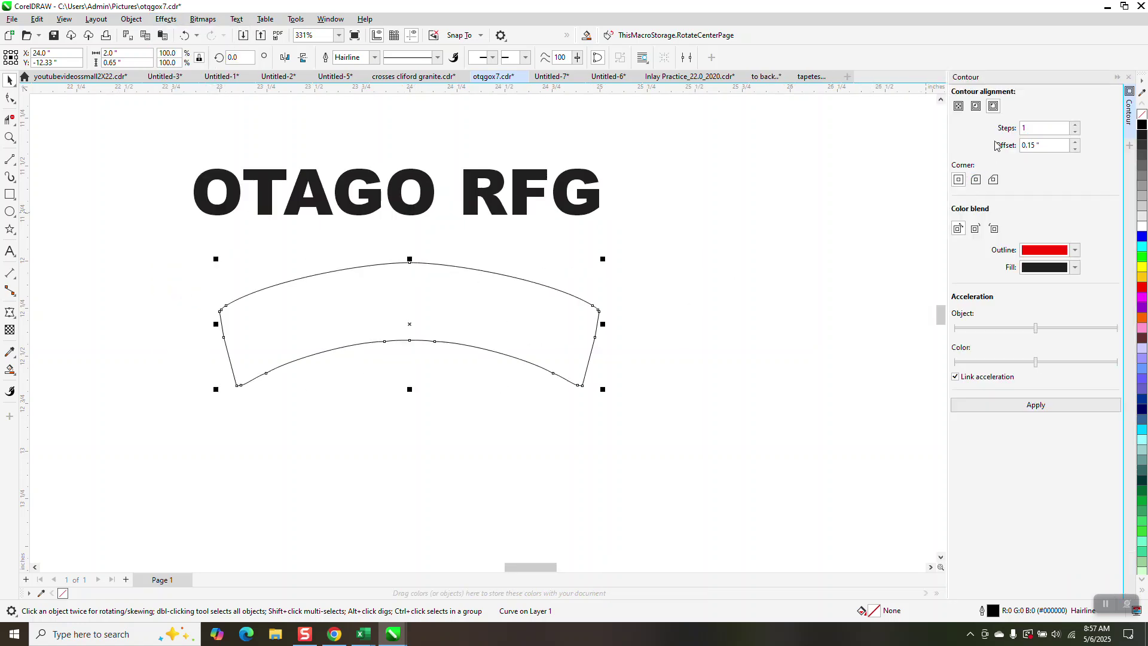
pyautogui.click(977, 107)
pyautogui.click(1038, 405)
pyautogui.click(184, 35)
pyautogui.doubleClick(1059, 147)
pyautogui.write('.05')
pyautogui.click(1059, 405)
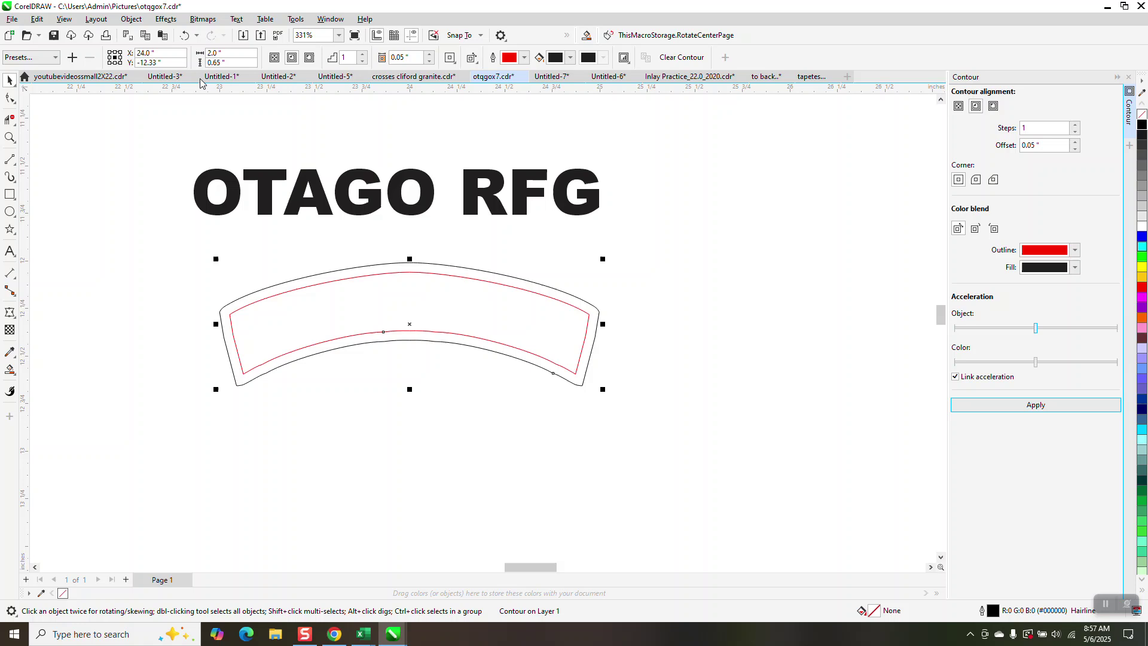
# Break the contour apart, move its inner outline 4 inches to the right, and place the OTAGO RFG text just above that outline
pyautogui.click(131, 19)
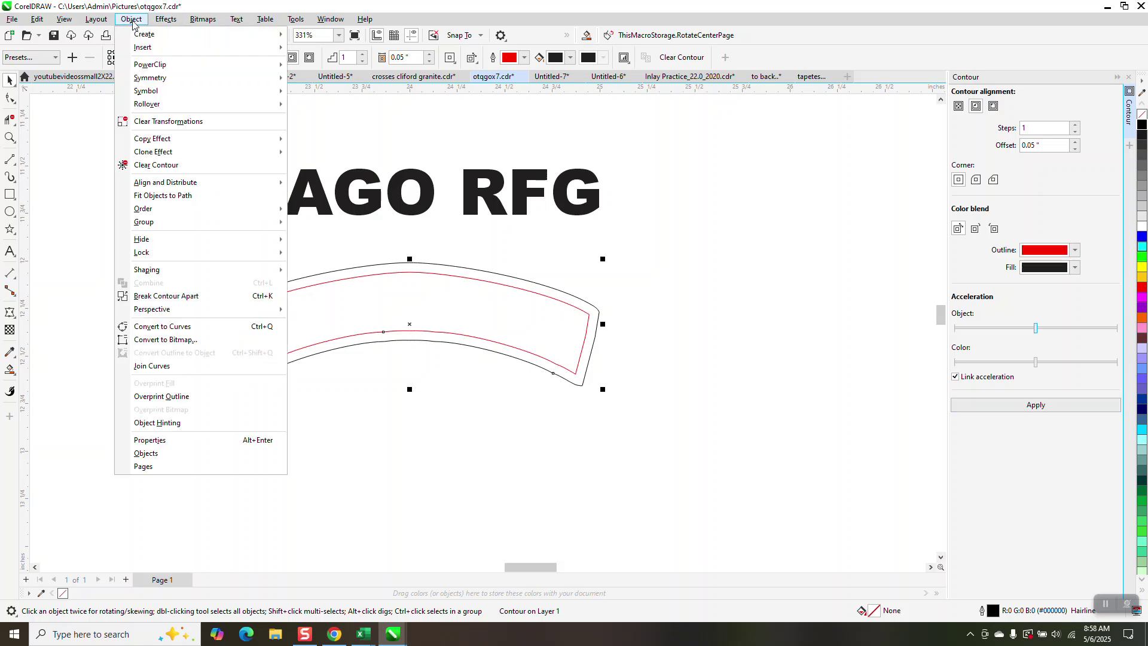
pyautogui.click(193, 297)
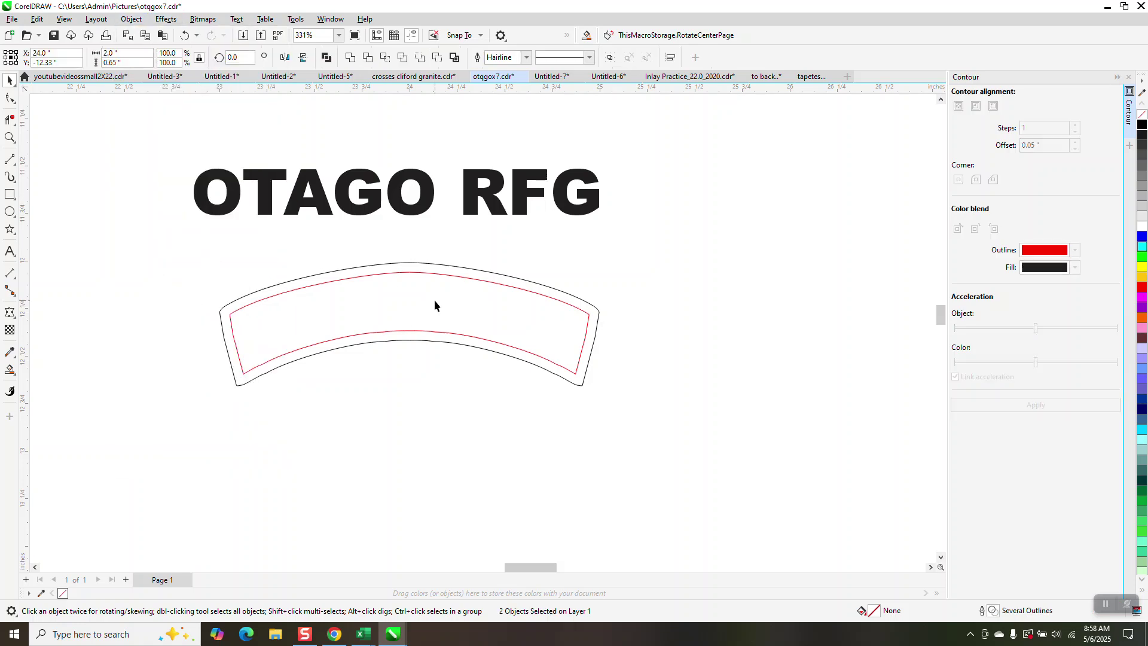
pyautogui.press('Right')
pyautogui.scroll(-1, 346, 295)
pyautogui.moveTo(473, 245); pyautogui.dragTo(837, 263)
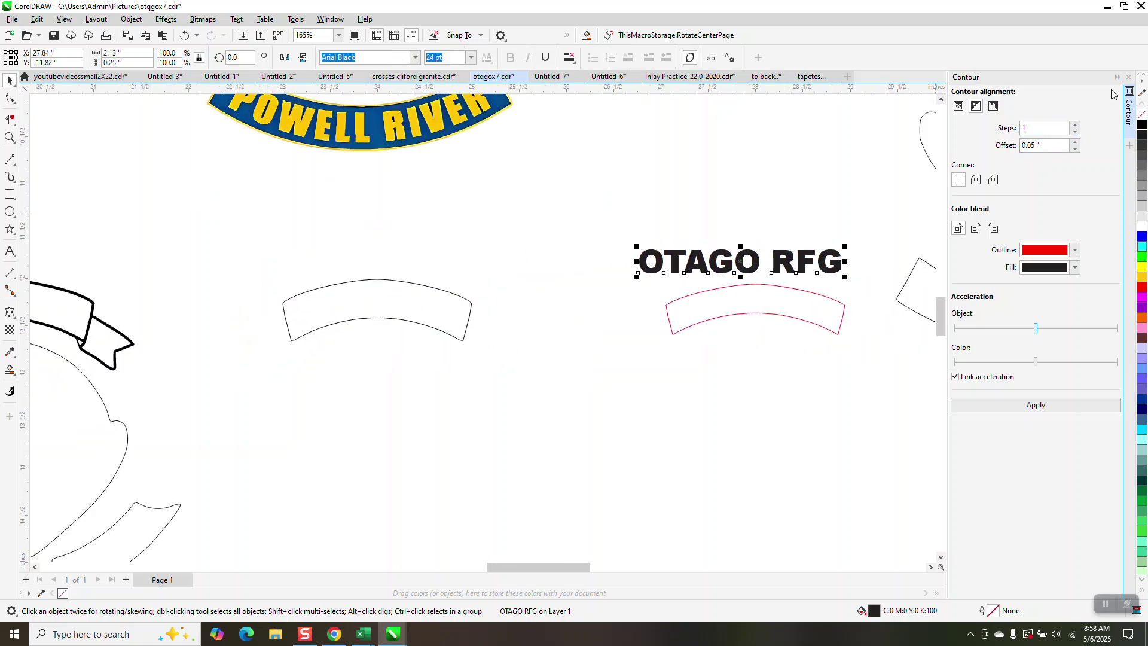
pyautogui.click(1129, 78)
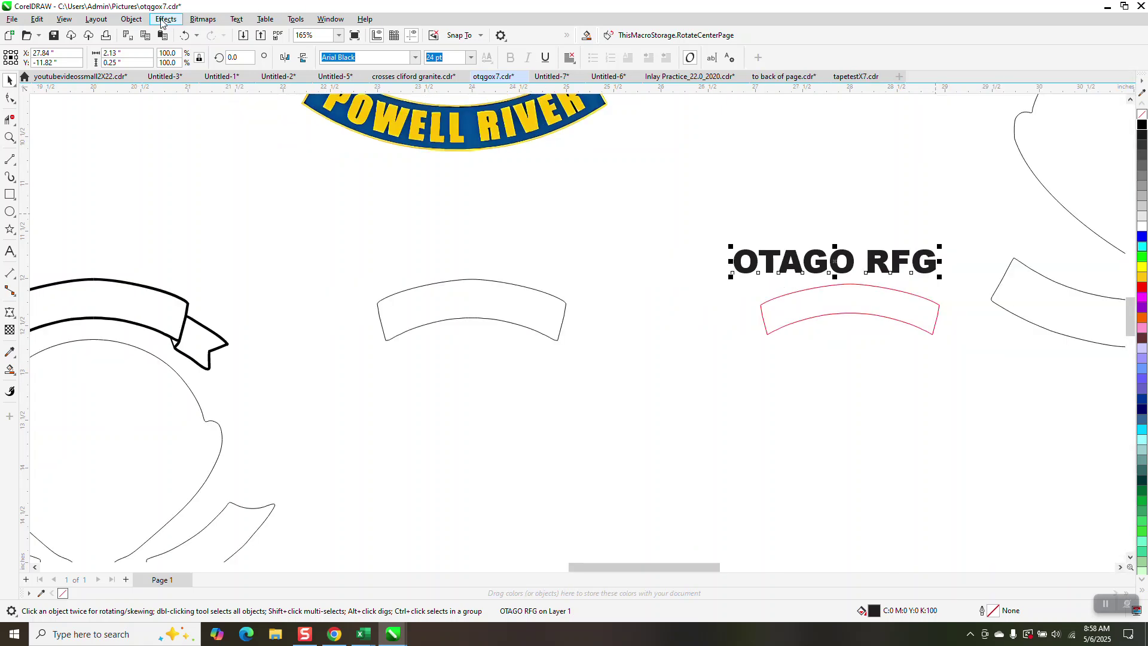
# Shape the OTAGO RFG text with an envelope created from the red inner outline
pyautogui.click(162, 20)
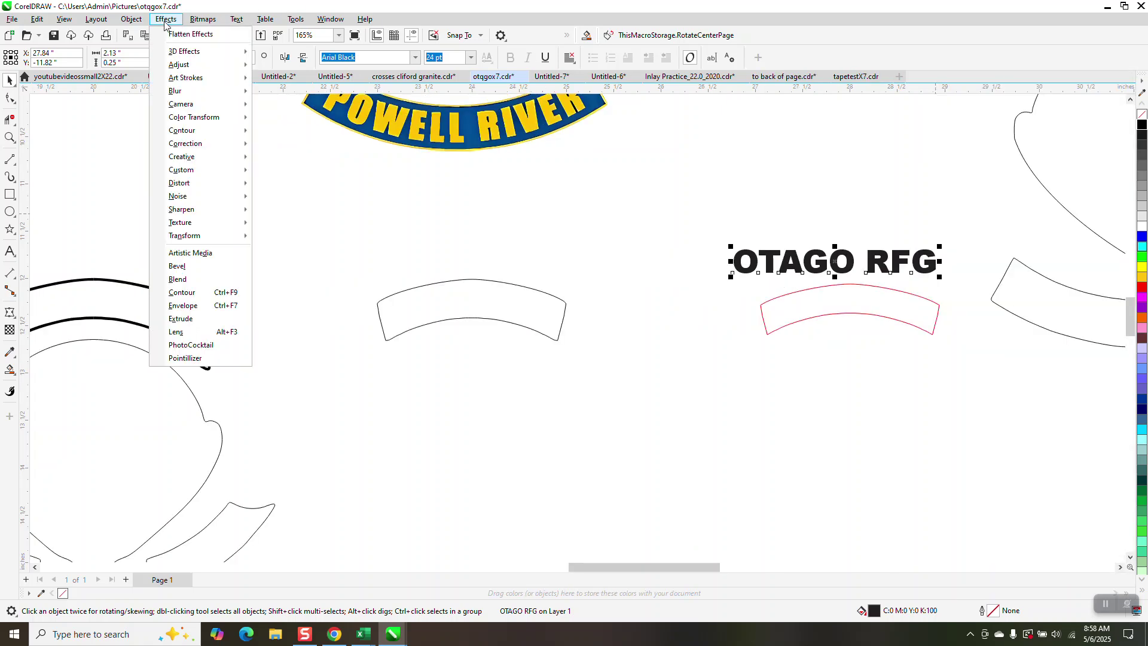
pyautogui.click(190, 306)
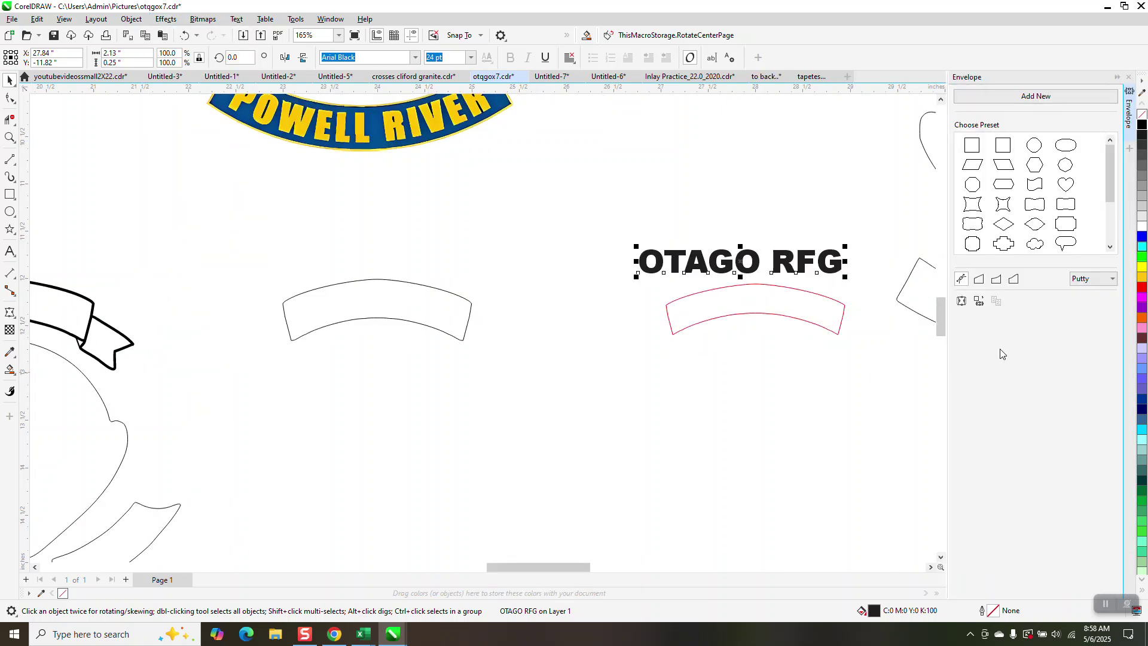
pyautogui.click(979, 302)
pyautogui.click(730, 308)
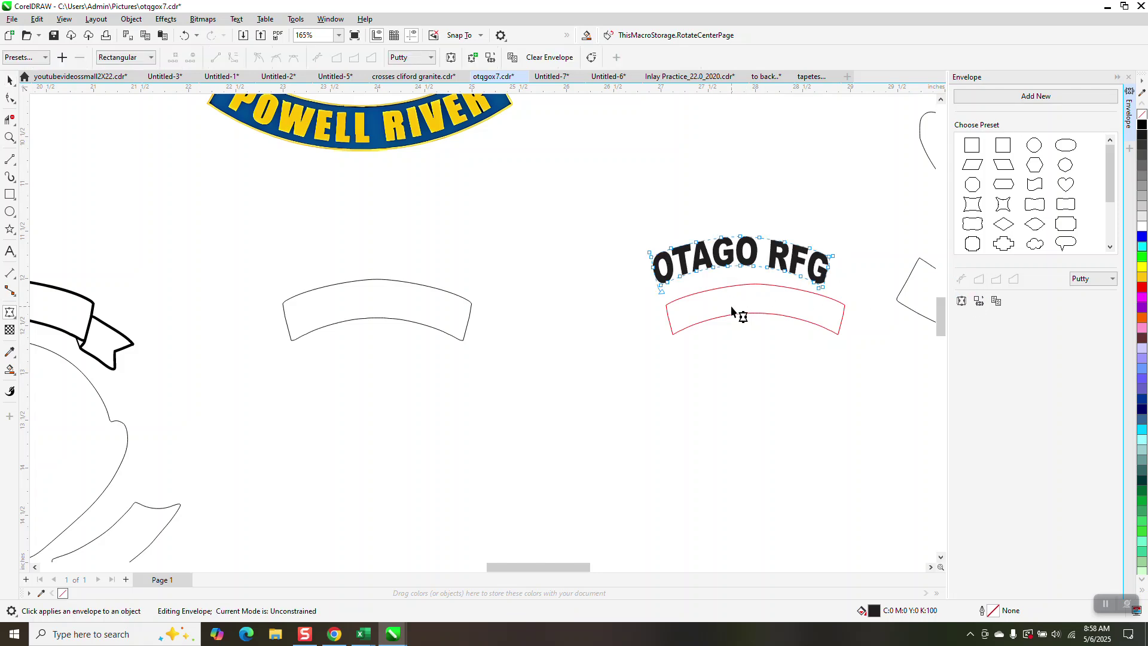
pyautogui.click(9, 80)
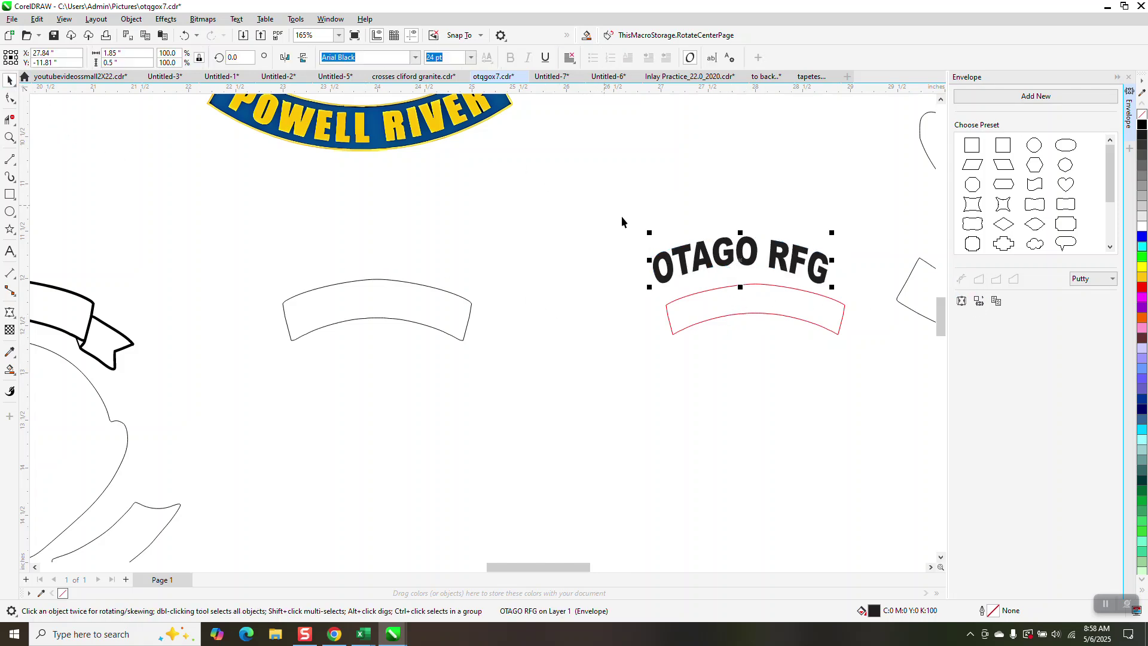
# Align the curved OTAGO RFG text horizontally and vertically to the centre of the red outline
pyautogui.keyDown('shift'); pyautogui.click(754, 307); pyautogui.keyUp('shift')
pyautogui.press('e')
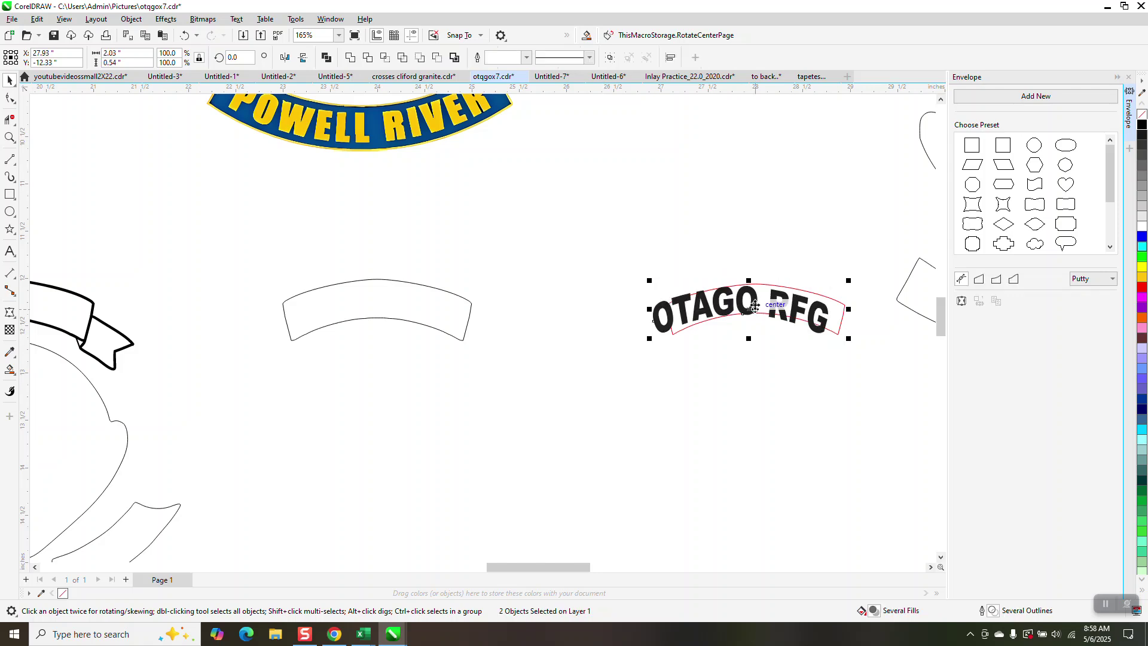
pyautogui.press('c')
pyautogui.click(711, 226)
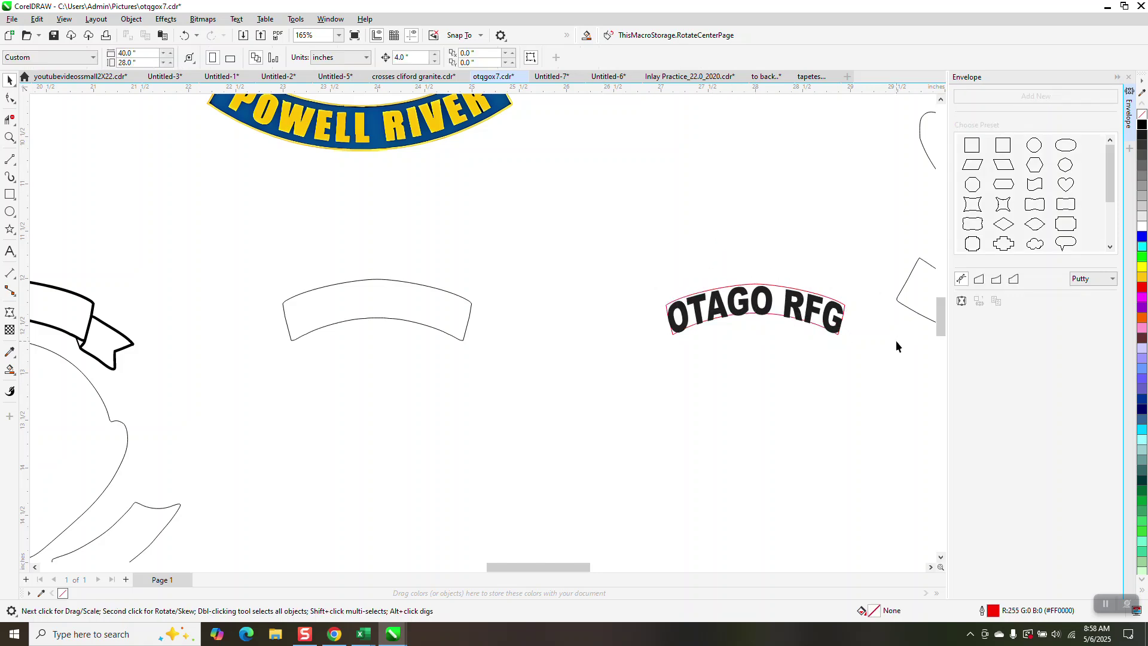
# Move the curved OTAGO RFG text 8 inches left into the top banner of the outline crest
pyautogui.click(800, 313)
pyautogui.press('Left')
pyautogui.press('Left')
pyautogui.scroll(-1, 801, 317)
pyautogui.click(11, 137)
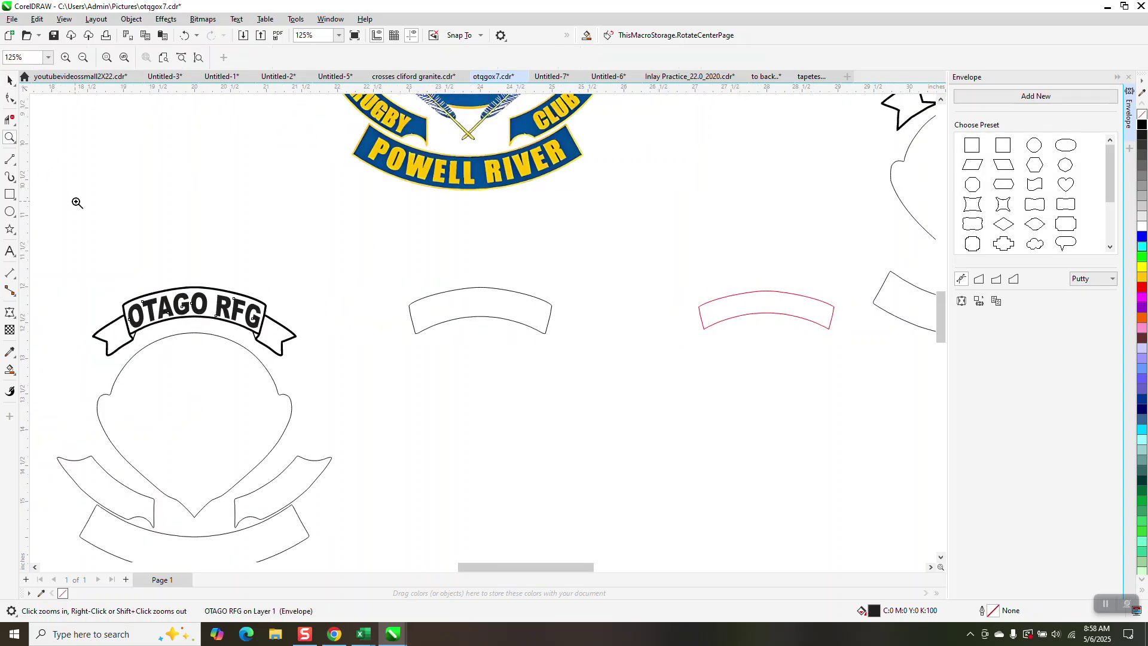
pyautogui.moveTo(270, 357); pyautogui.dragTo(299, 366)
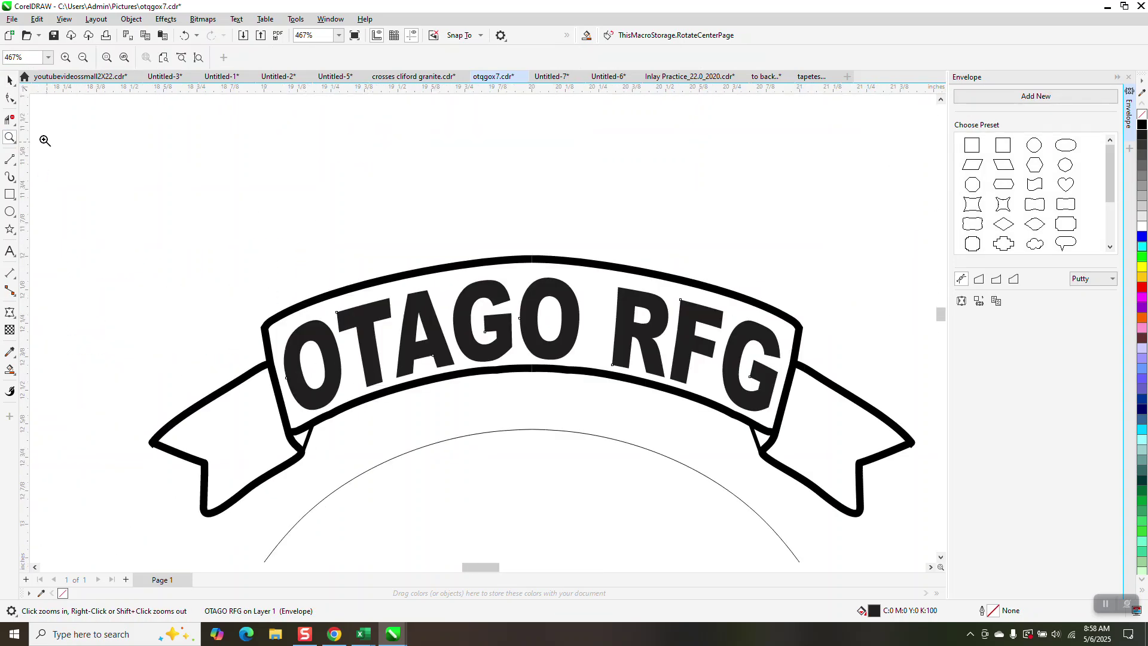
pyautogui.click(11, 80)
pyautogui.scroll(-4, 245, 161)
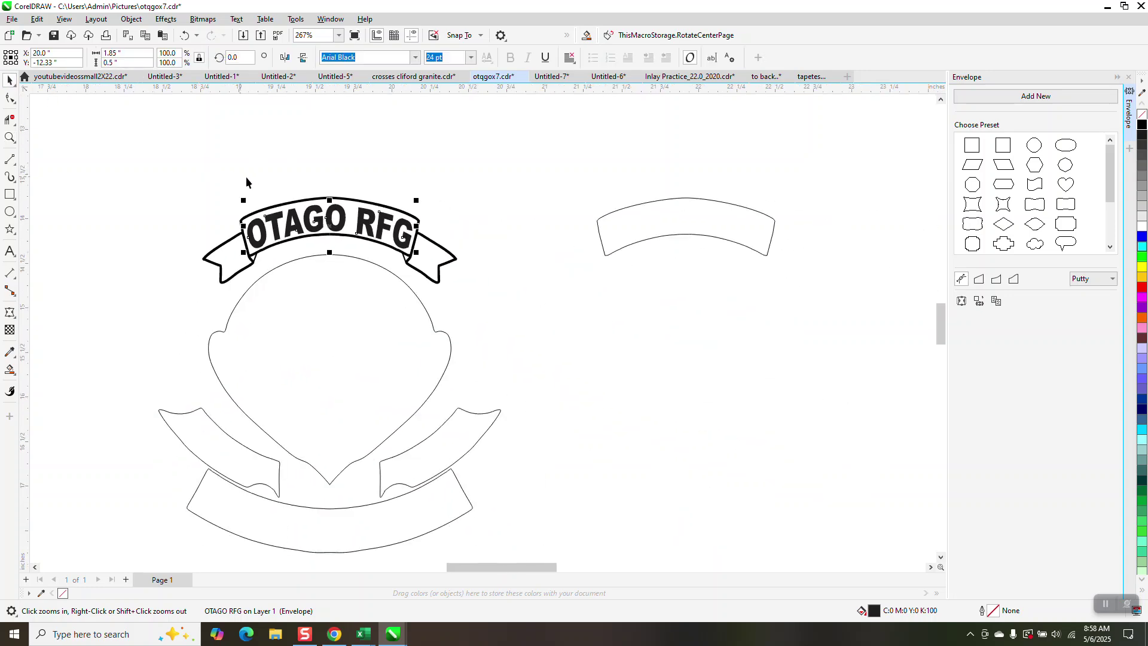
pyautogui.scroll(-1, 370, 240)
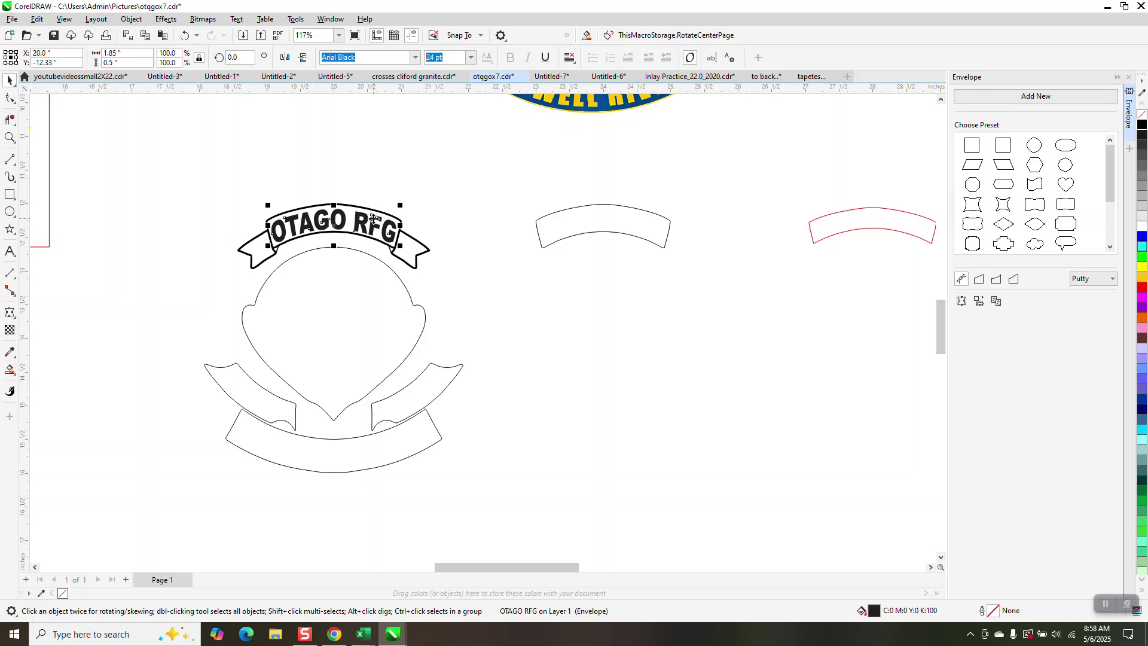
# Scale the curved OTAGO RFG text down to about 90% and reposition it near the middle of the banner's central panel
pyautogui.click(10, 137)
pyautogui.moveTo(199, 170)
pyautogui.mouseDown()
pyautogui.moveTo(385, 277)
pyautogui.moveTo(535, 332)
pyautogui.mouseUp()
pyautogui.click(13, 84)
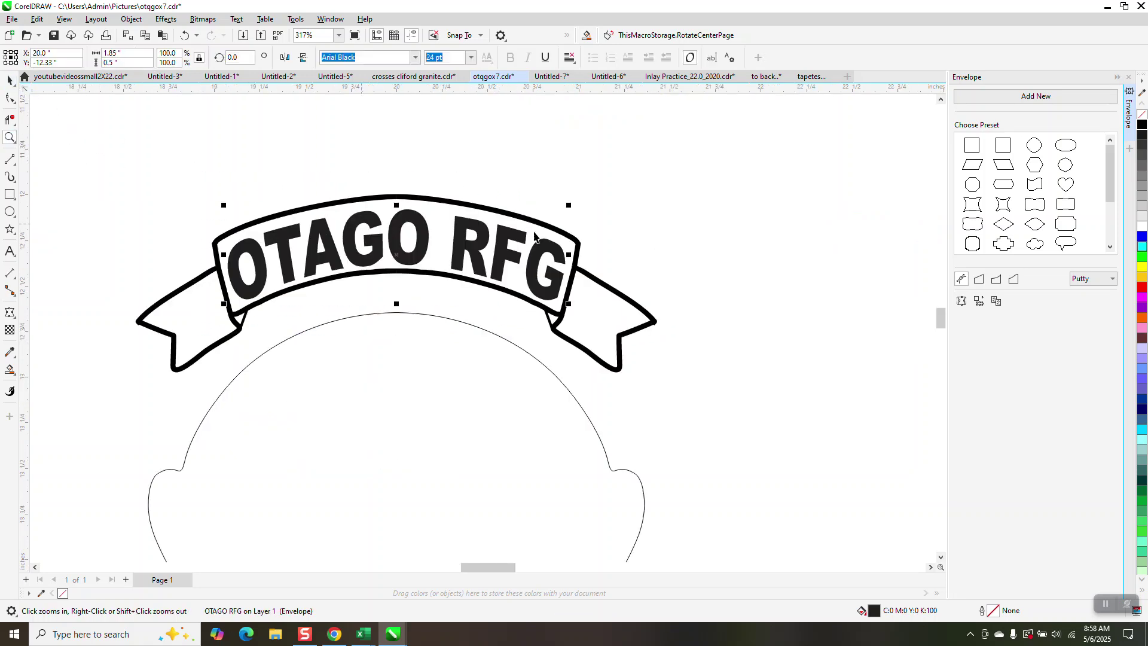
pyautogui.moveTo(568, 207); pyautogui.dragTo(558, 216)
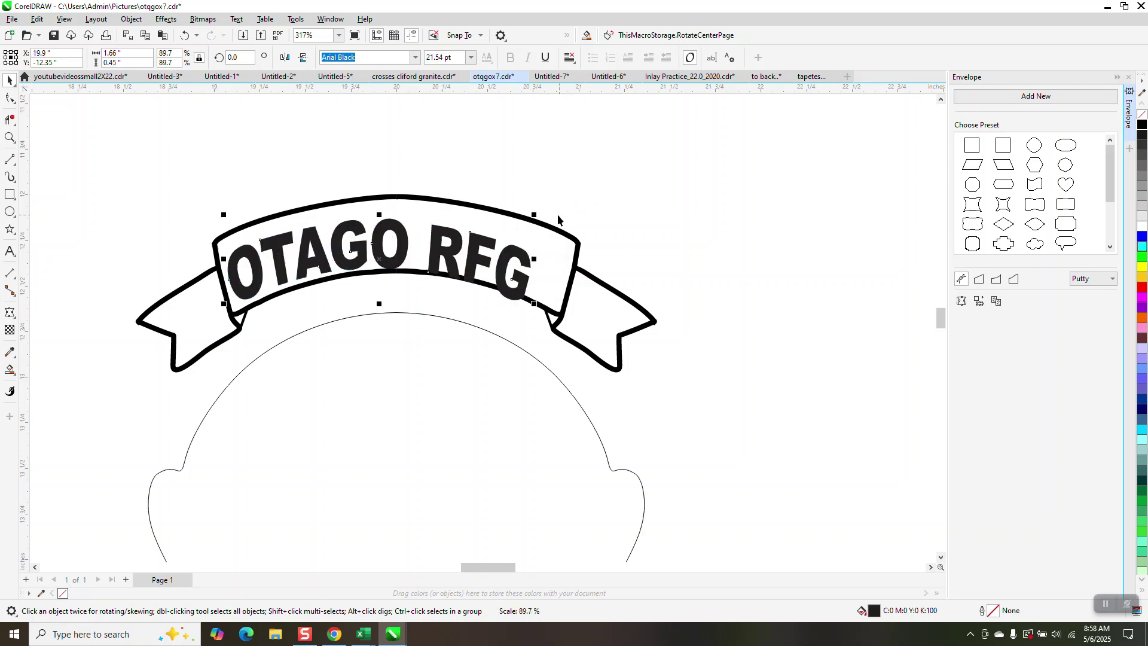
pyautogui.moveTo(433, 246); pyautogui.dragTo(447, 234)
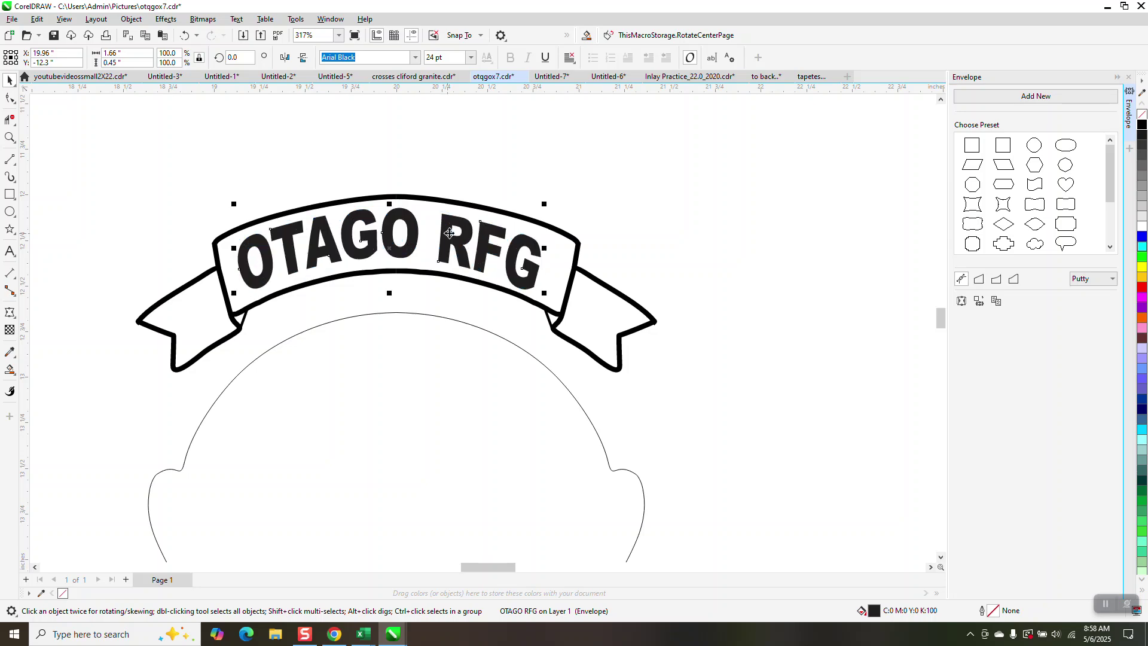
pyautogui.click(478, 167)
pyautogui.scroll(-1, 558, 232)
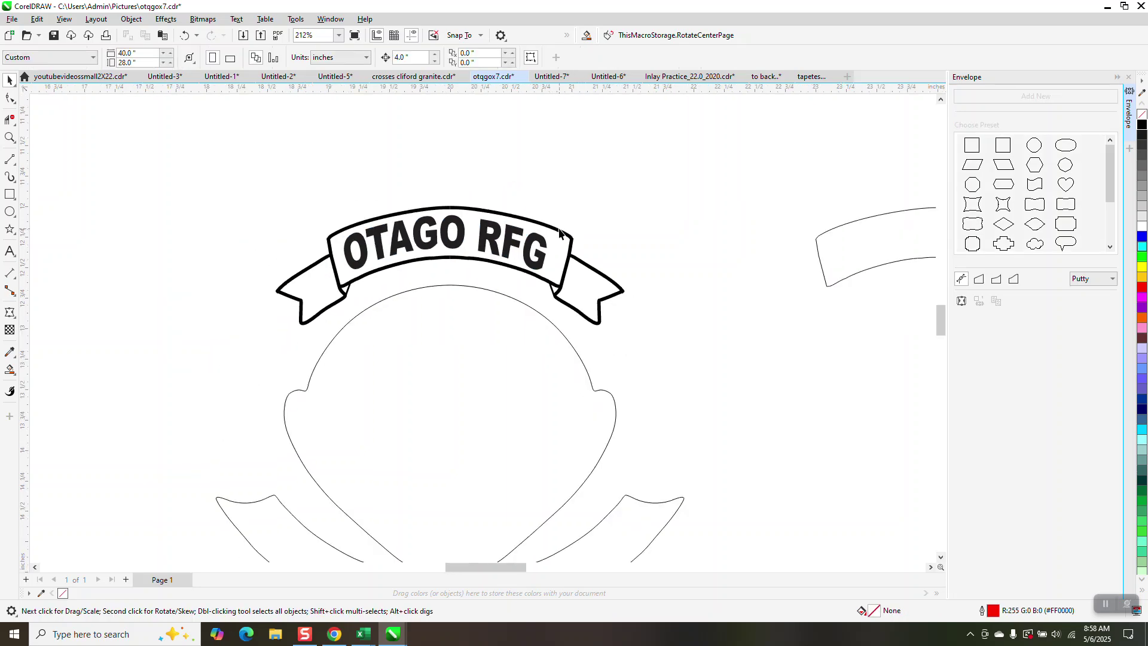
pyautogui.scroll(-3, 546, 276)
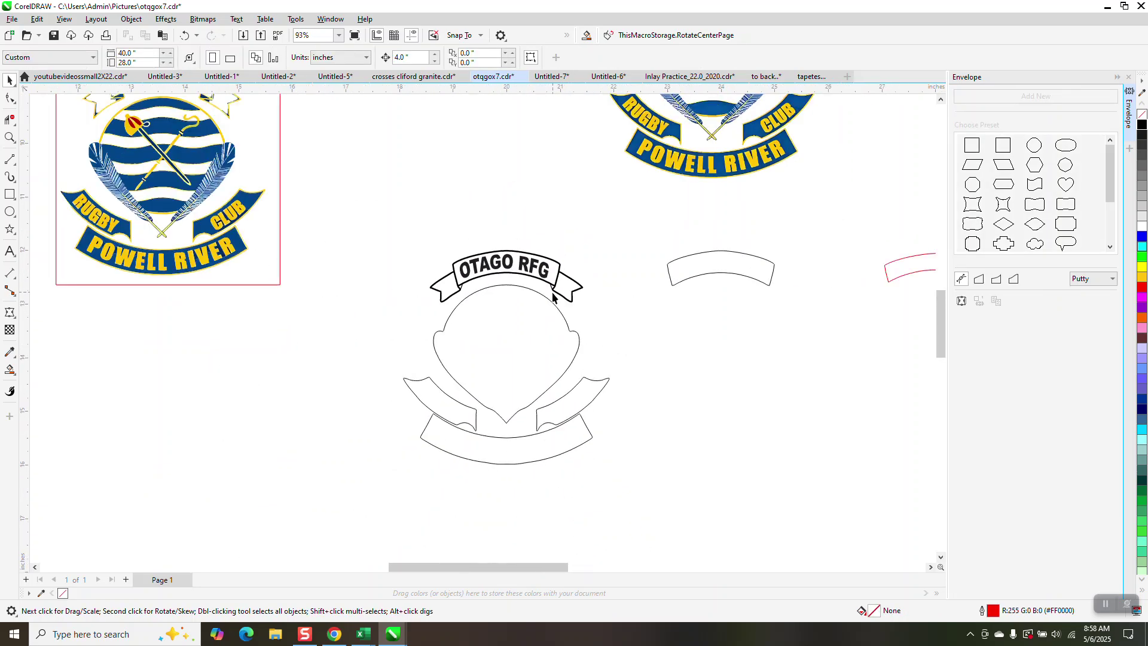